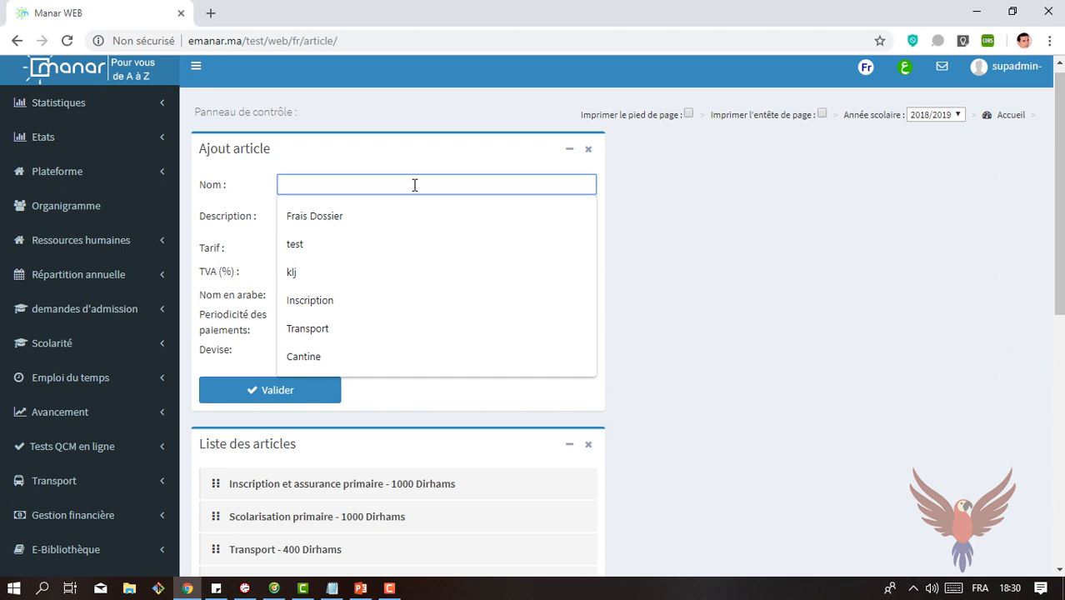
Step: Name the new article "inscription préscolaire" and set its tariff to 1000
text(inscr)
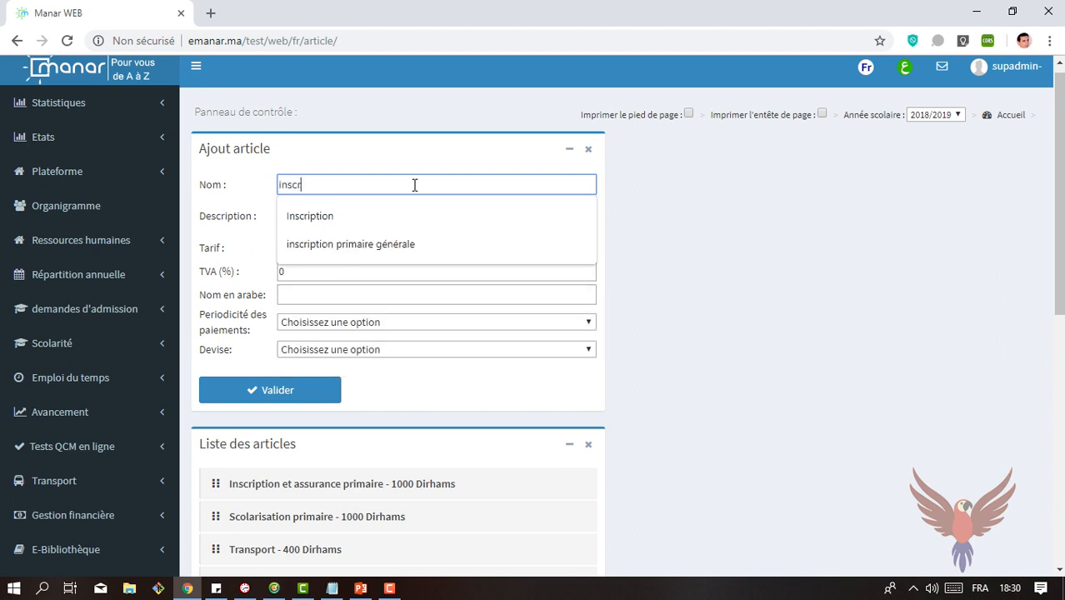
text(iption )
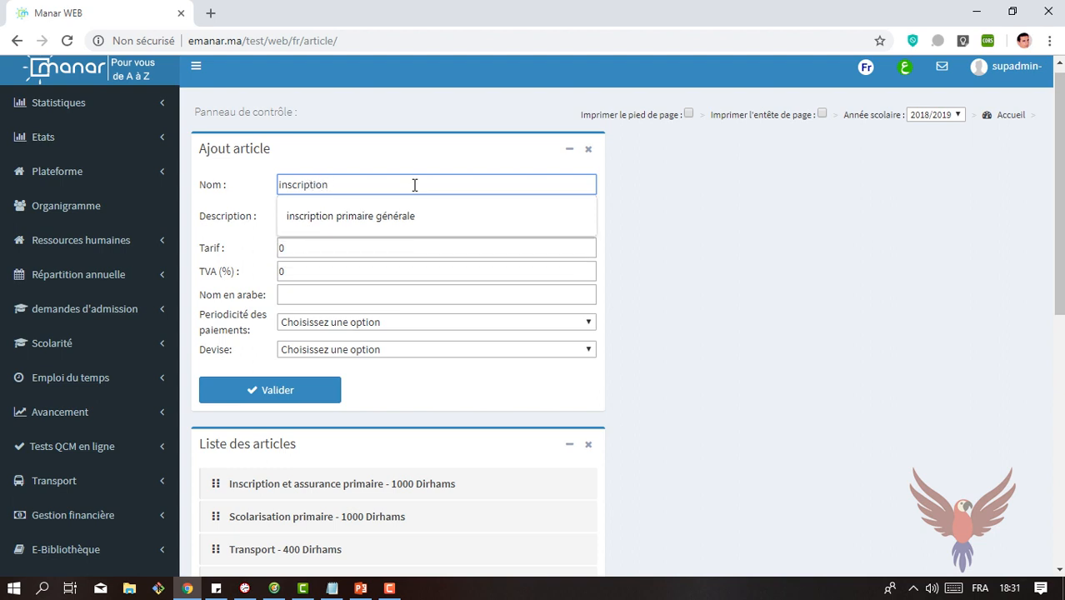
text(présco)
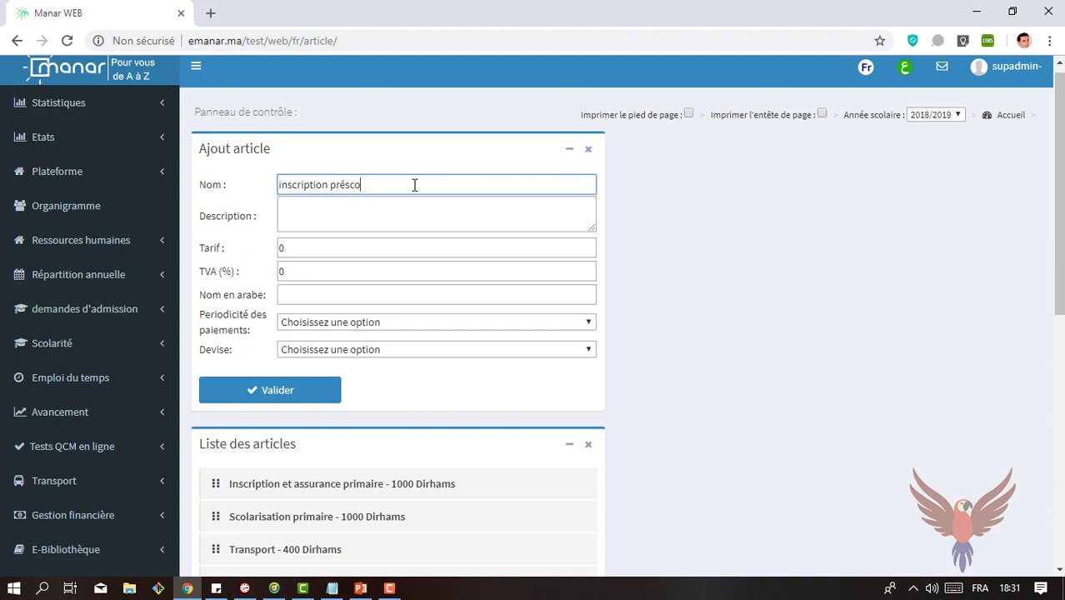
text(laire)
click(356, 247)
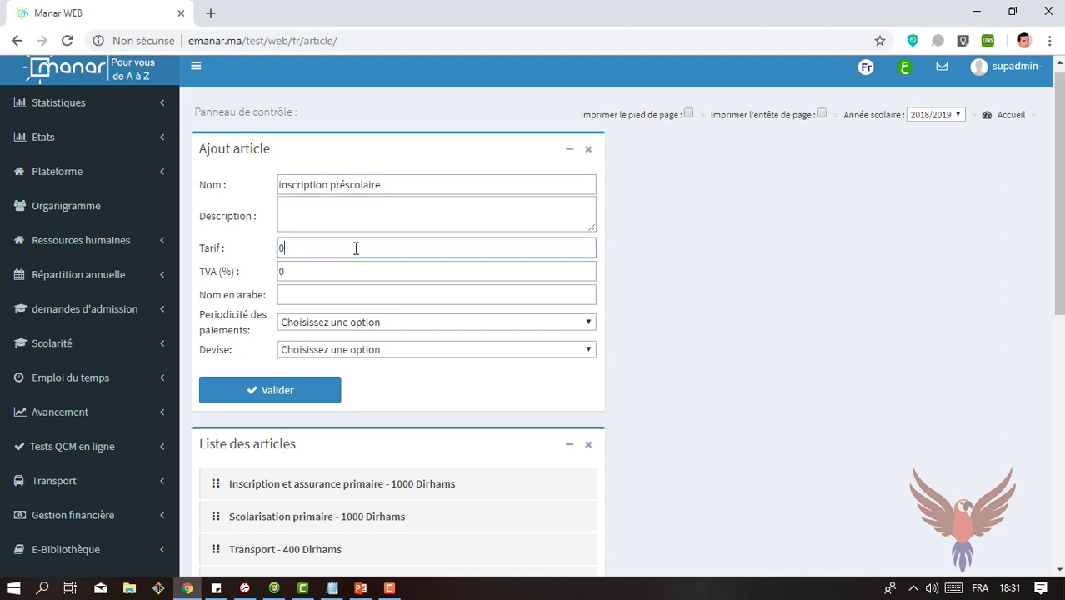
text(1000)
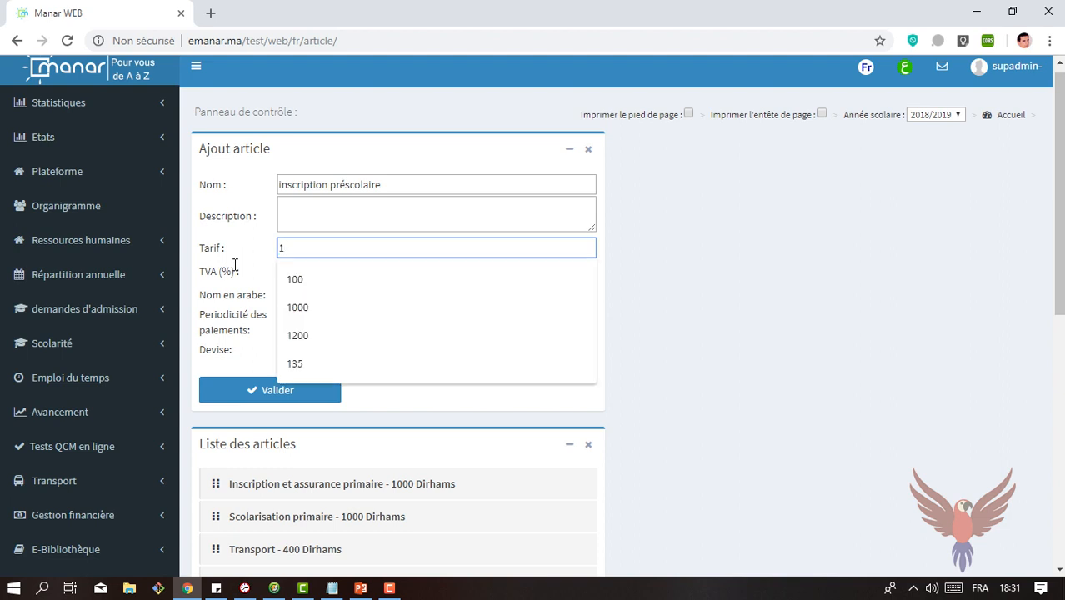
click(654, 292)
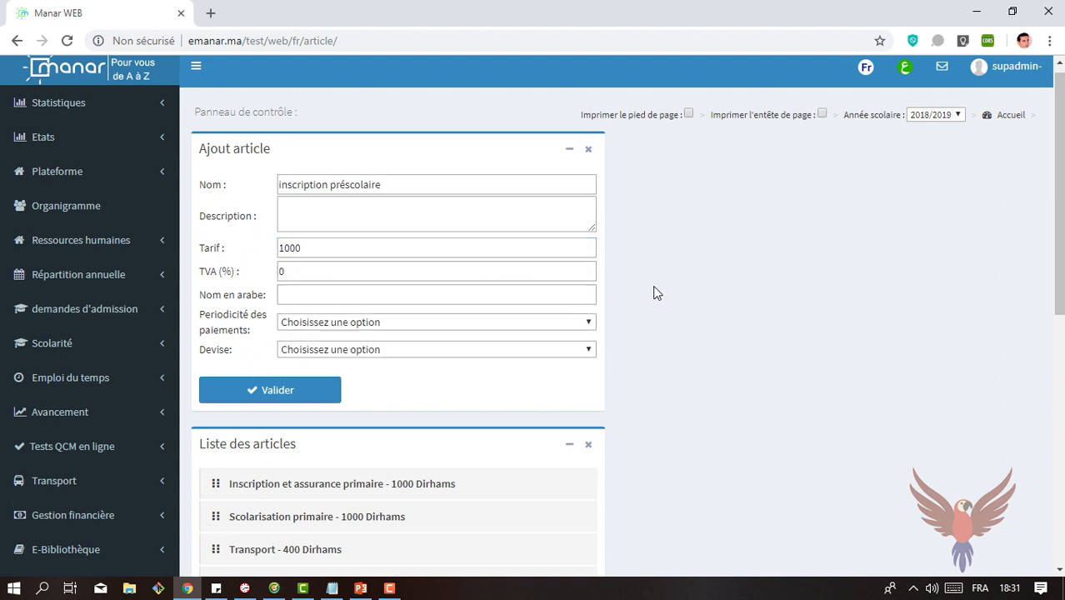
Step: Enter "التسجيل بالحضانة" as the article's Arabic name
click(295, 294)
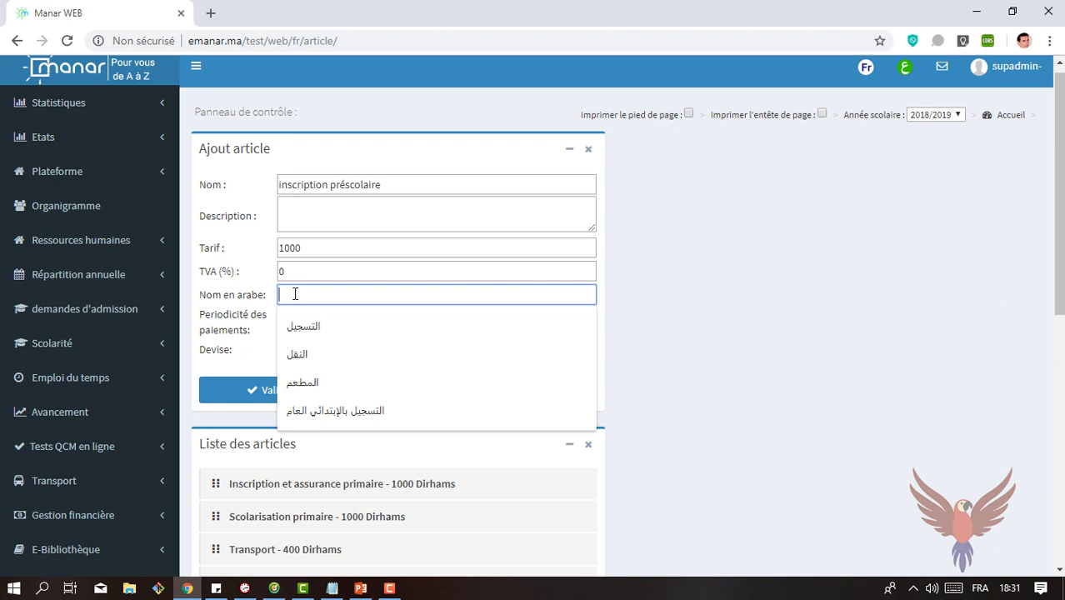
key(alt+shift)
text(ال)
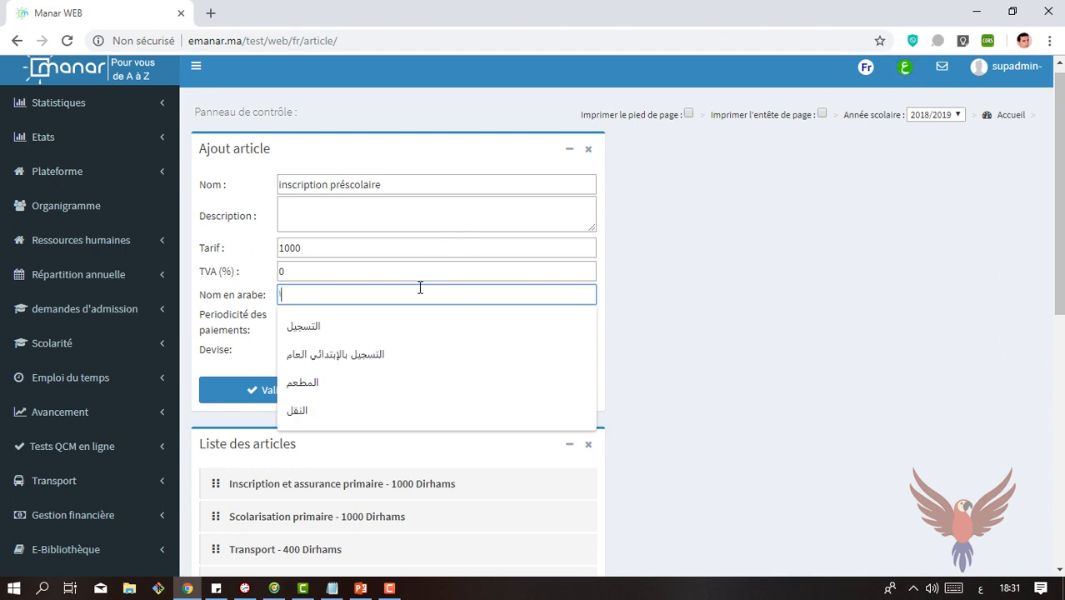
text(ت)
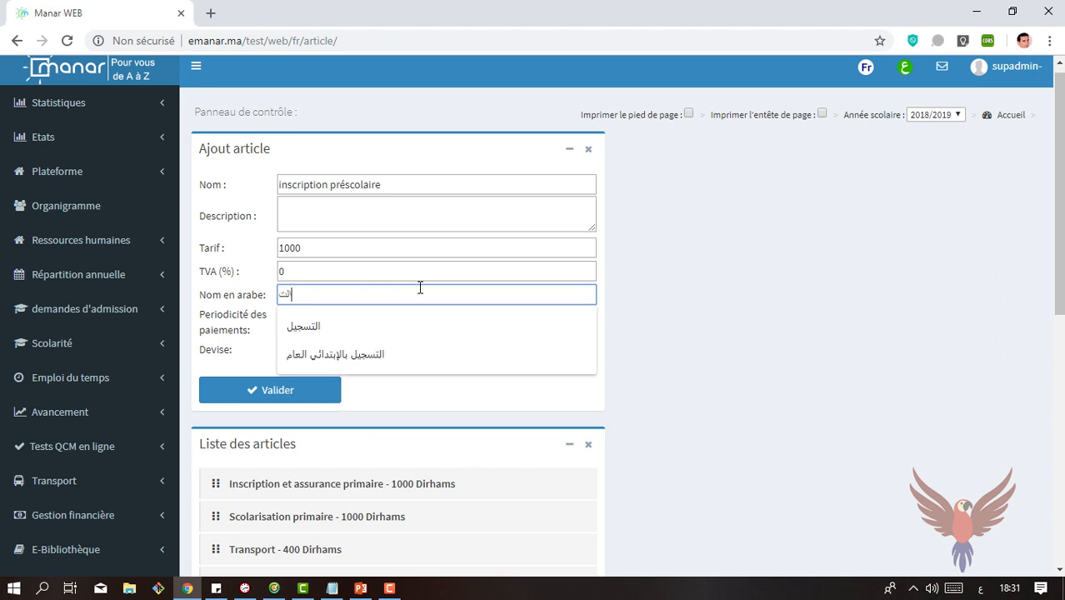
text(سجيل)
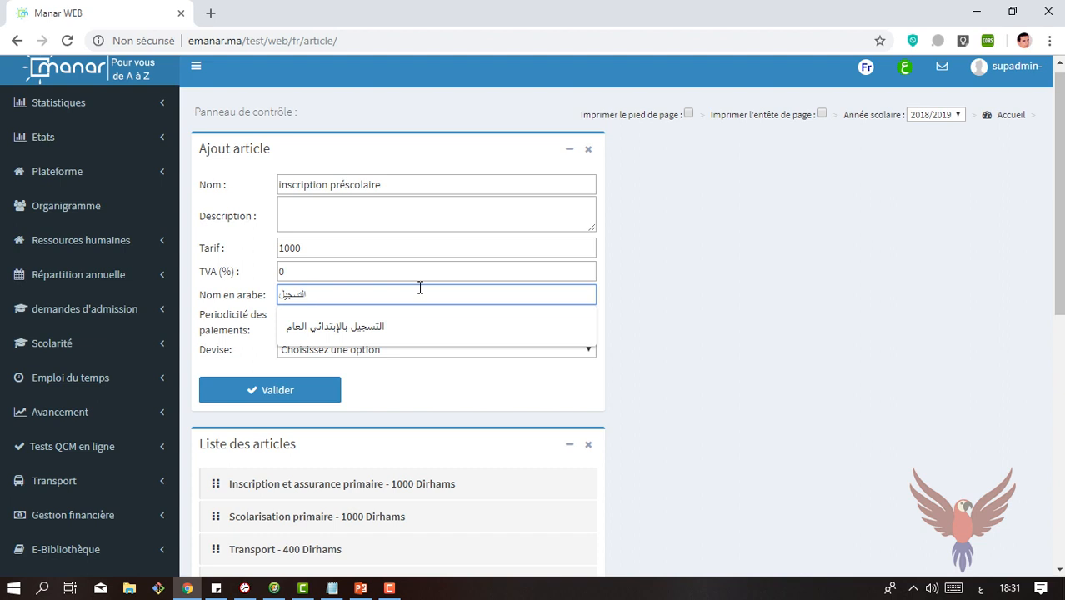
text( بالحص)
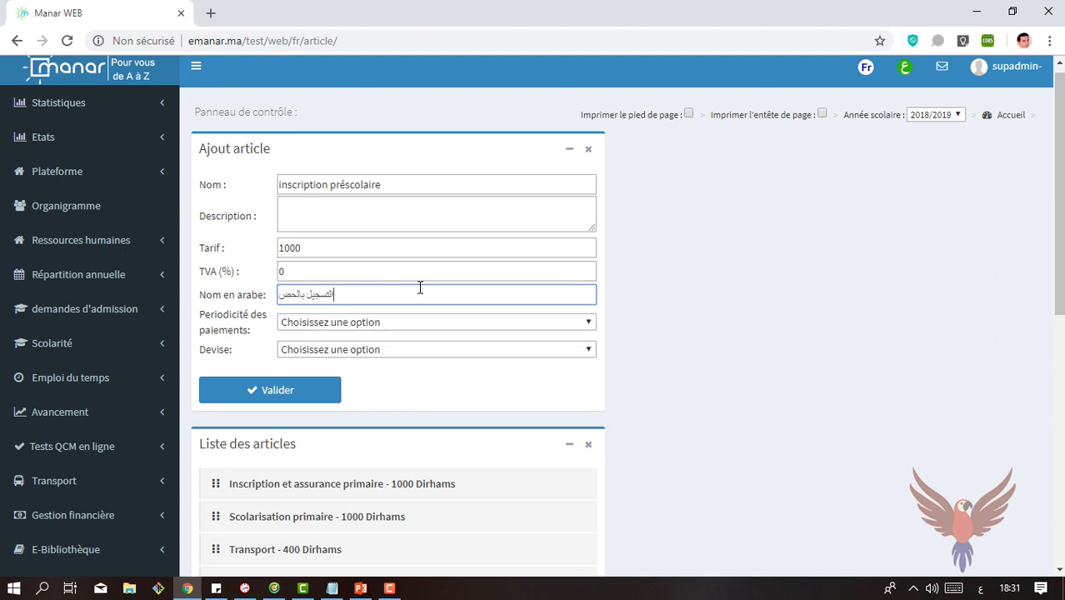
key(BackSpace)
text(ضانة)
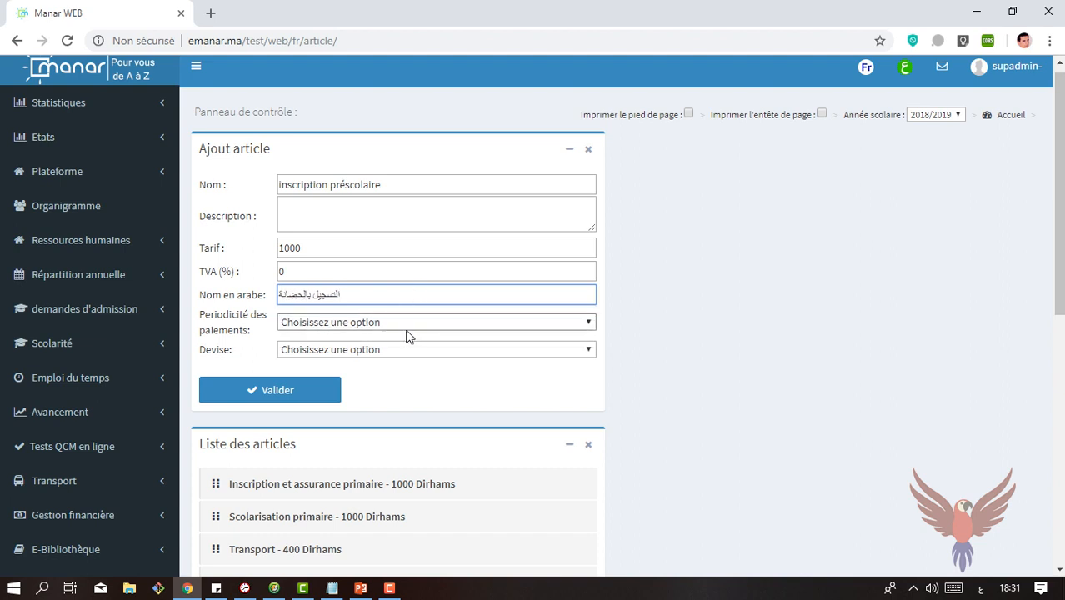
Step: Review the payment periodicity options and locate the Periodicité des paiements entry under Gestion financière
click(408, 328)
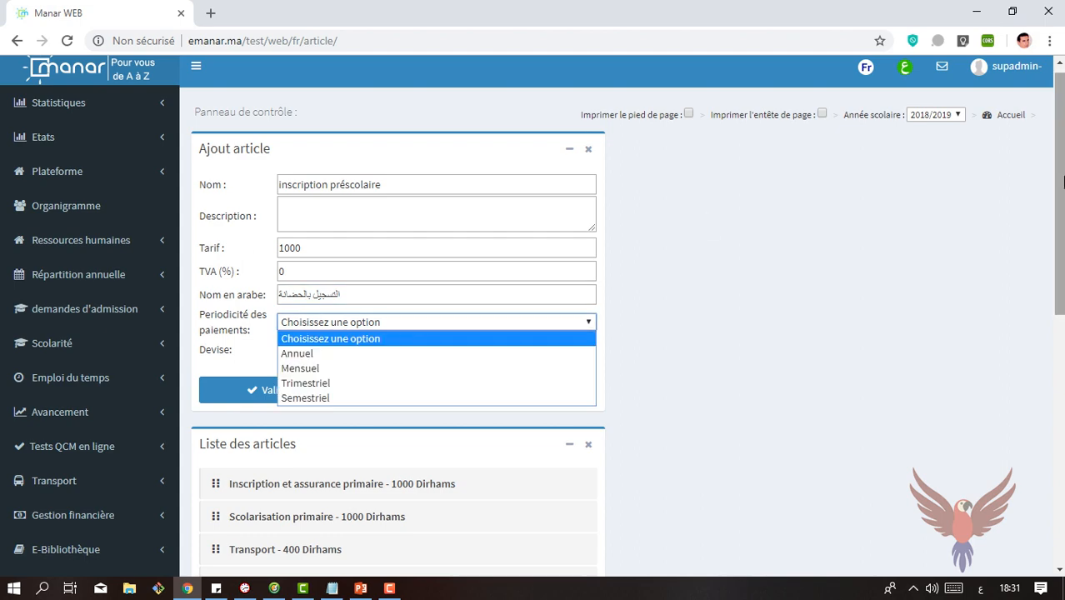
scroll(408, 327, down, 2)
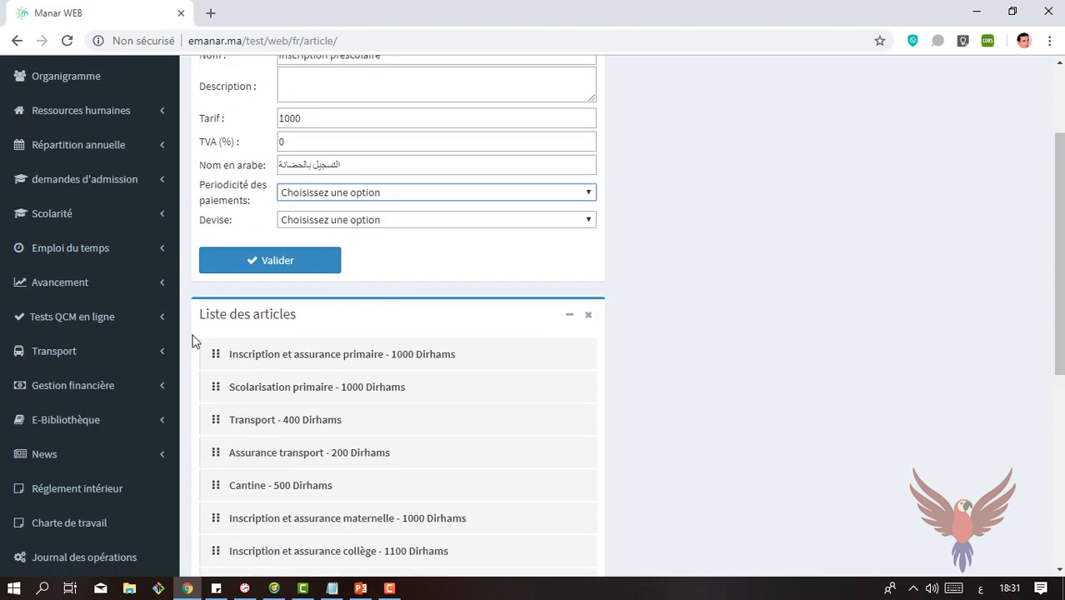
click(94, 385)
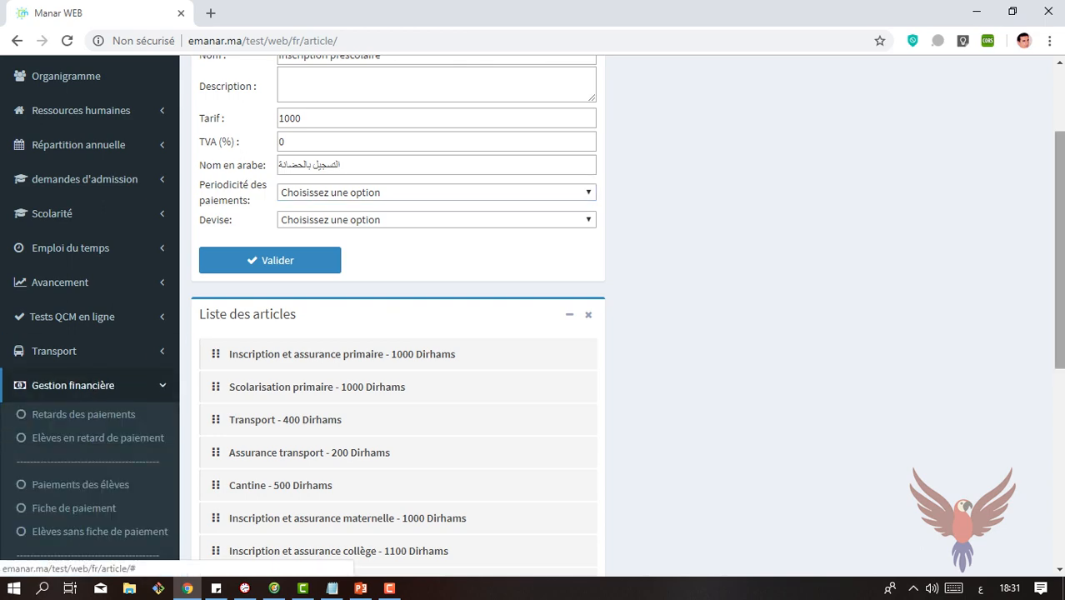
drag(1061, 210, 1061, 346)
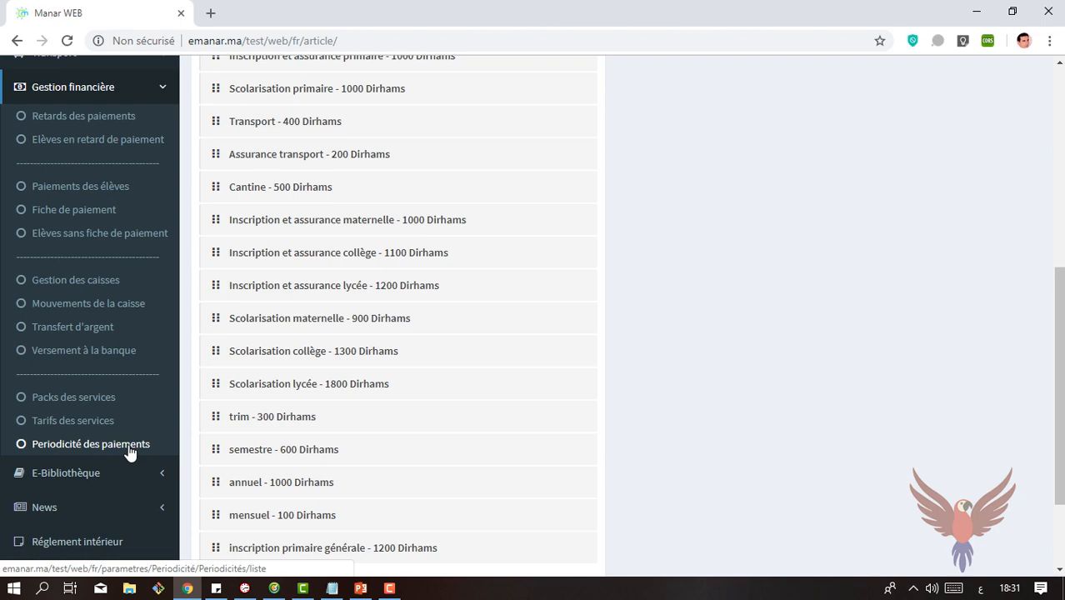
drag(1061, 279, 1060, 88)
Step: Set the article's payment periodicity to Annuel and its currency to Dirhams, and submit the article
click(475, 316)
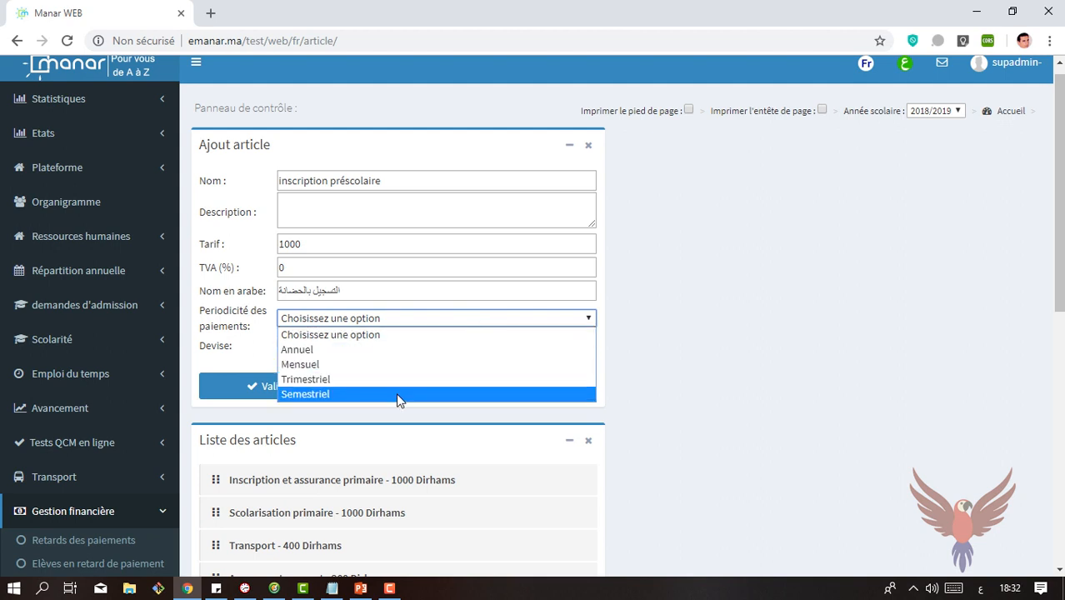
click(346, 350)
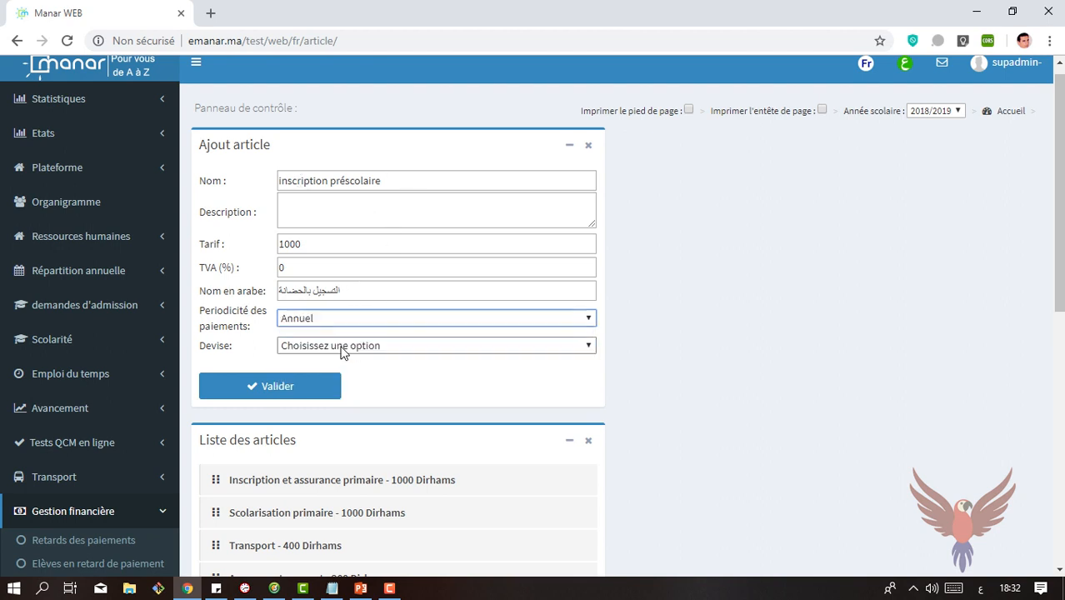
click(341, 349)
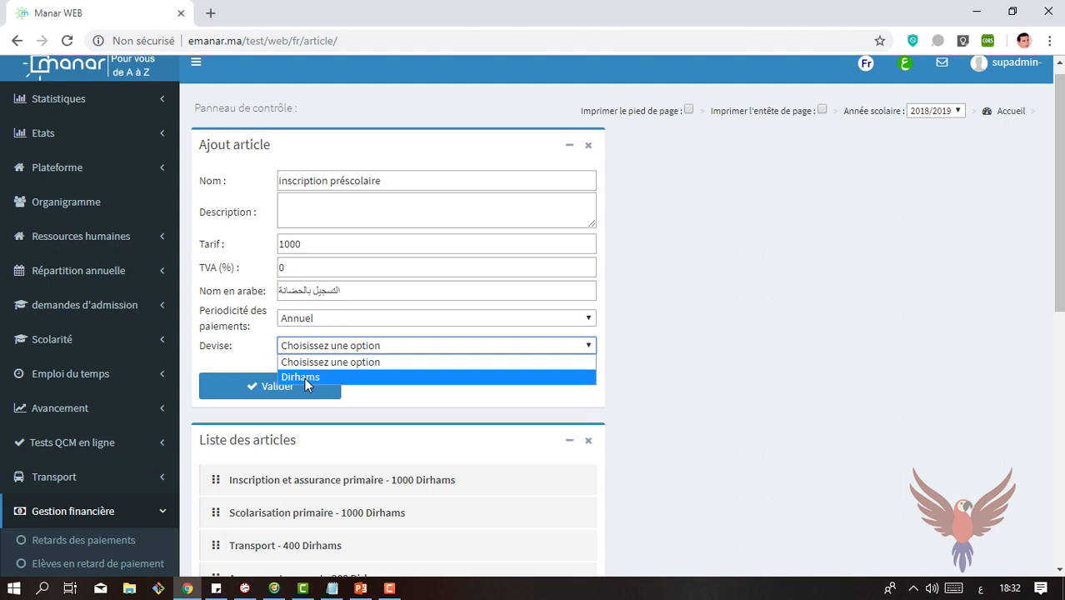
click(305, 377)
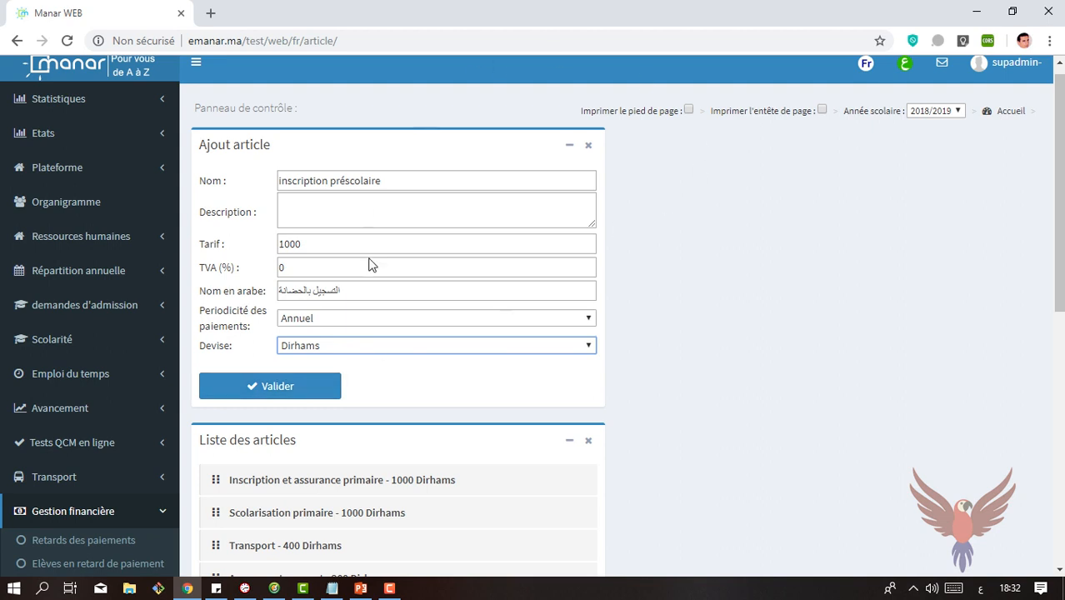
click(310, 386)
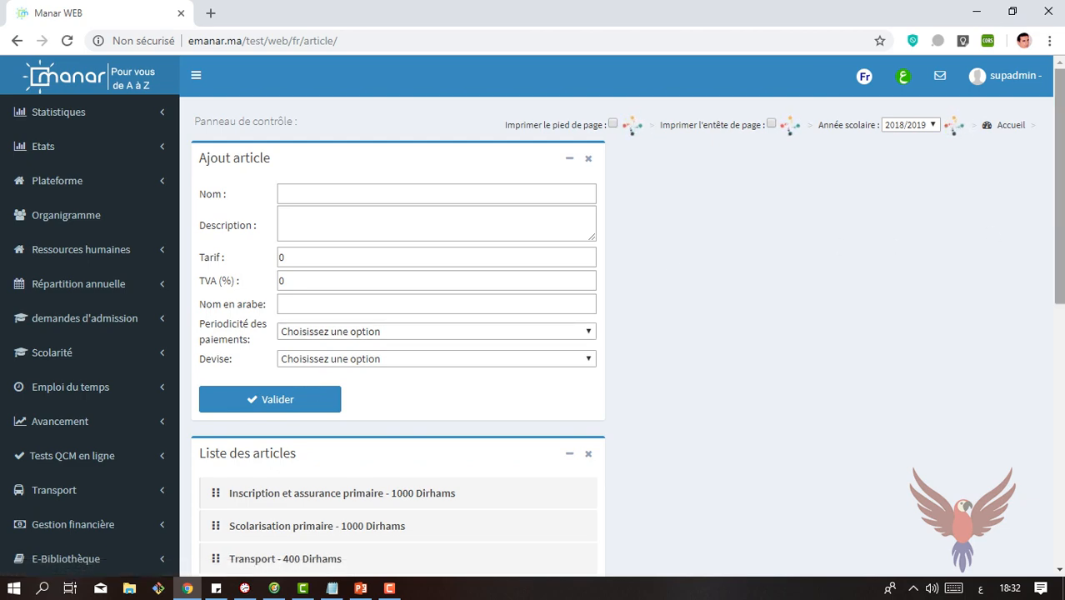
Step: Open the "inscription préscolaire" article for editing and enter the description "pour le paiement préscolaire"
drag(1058, 237, 1028, 467)
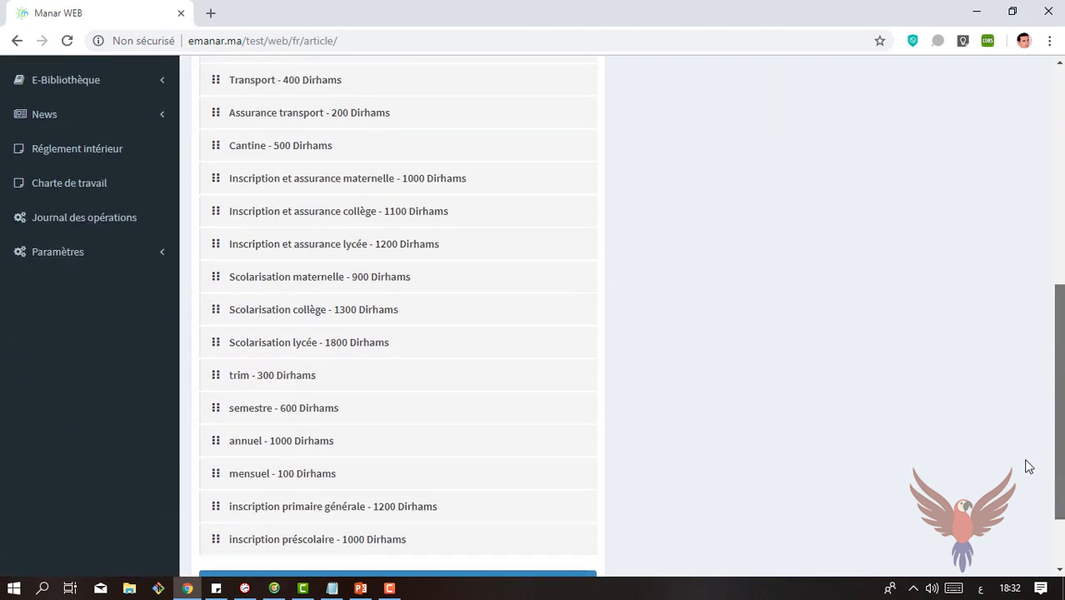
scroll(1029, 467, down, 2)
mouse_move(243, 436)
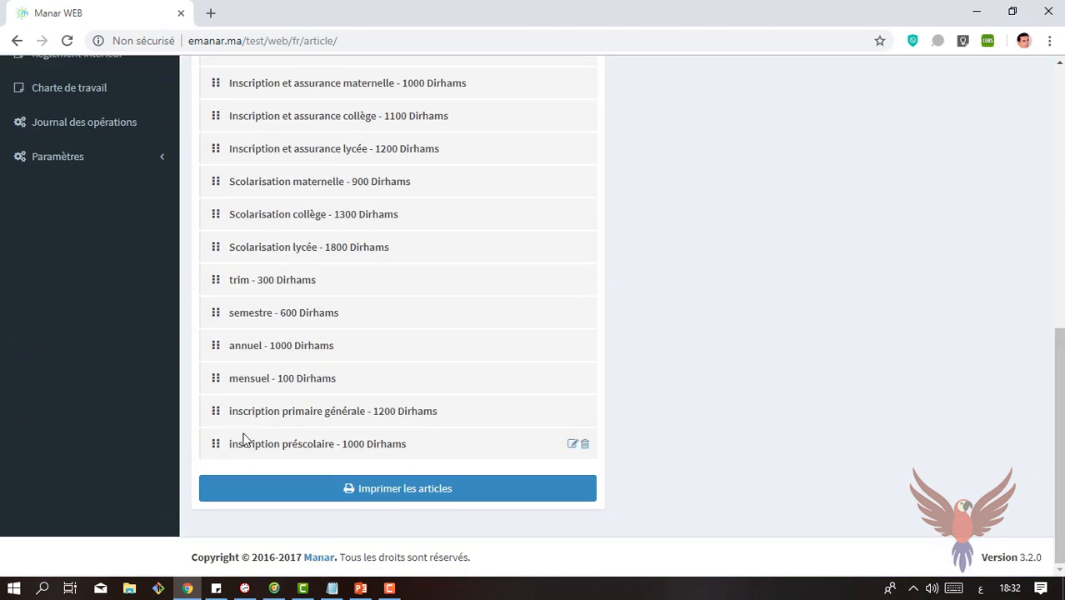
click(574, 446)
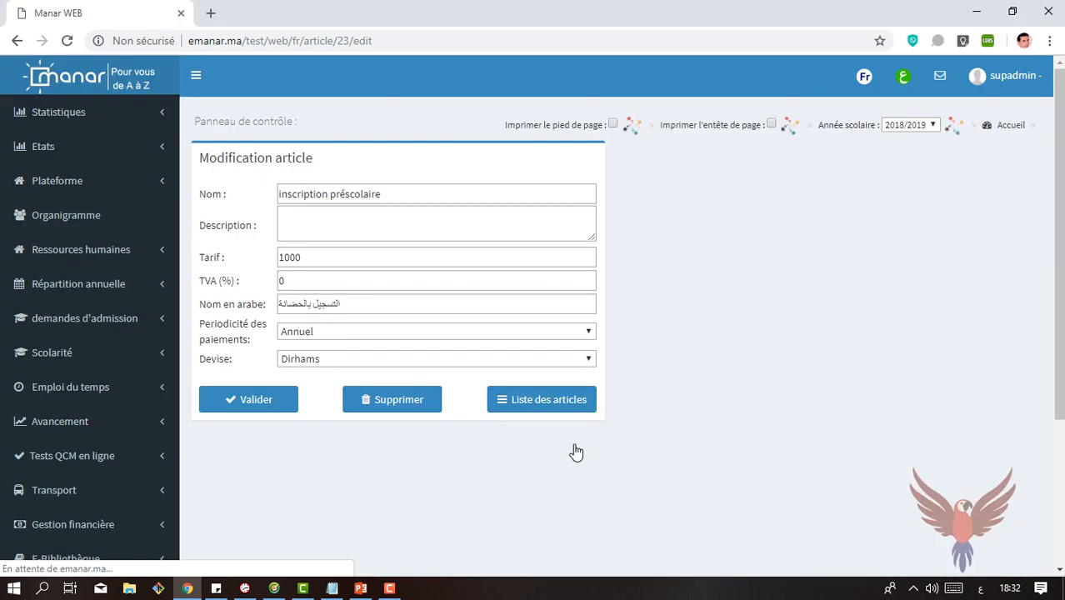
click(389, 226)
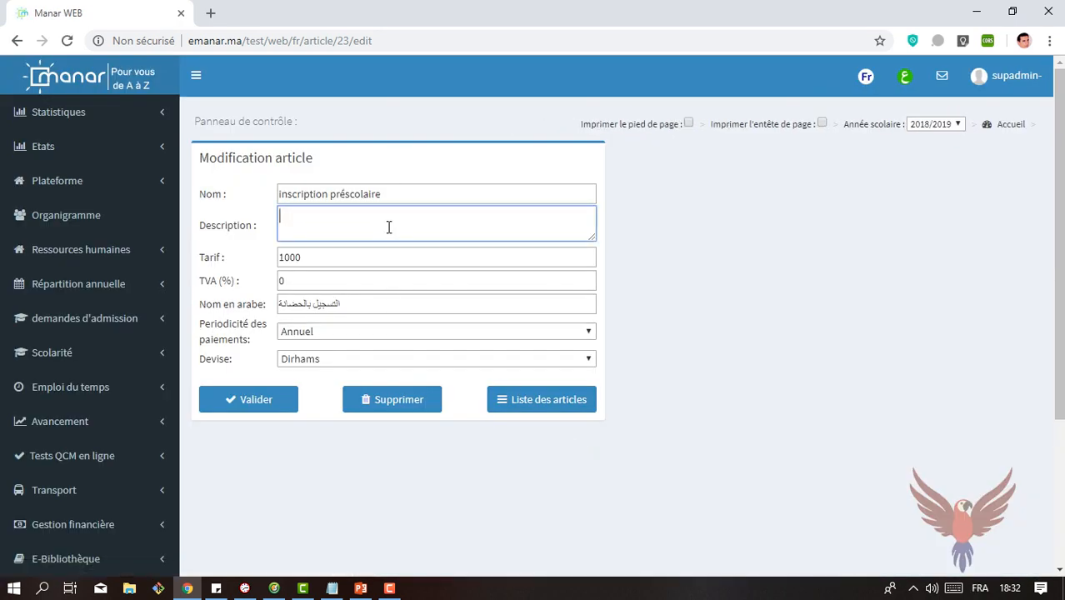
text(pour le paiement préscolaire)
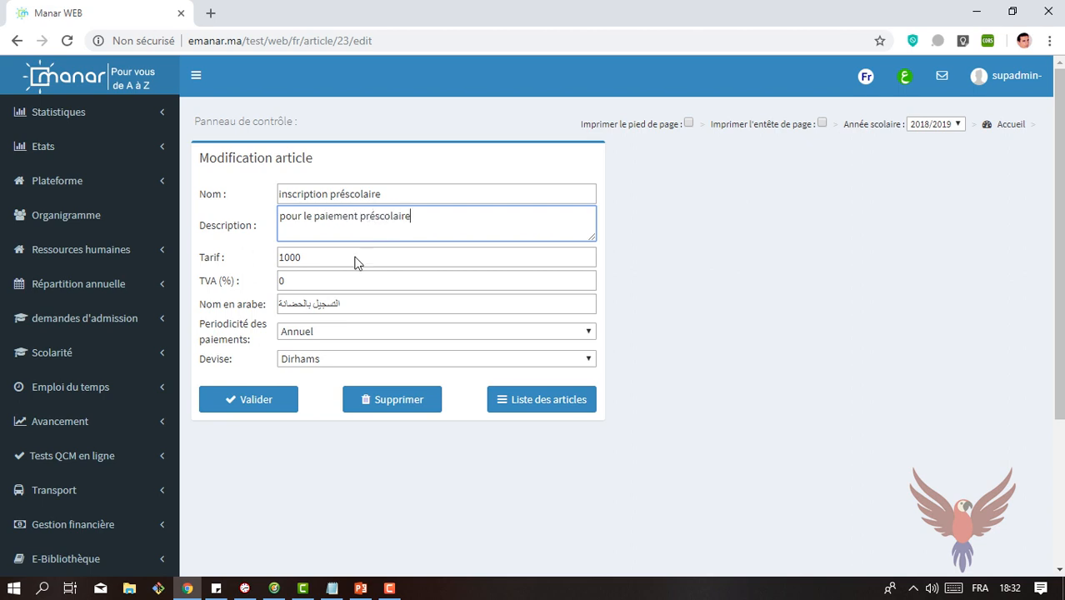
Step: Insert "de l 'inscription" before "préscolaire" in the article's description and save the modification
click(356, 217)
text(del'inscription)
key(Left)
key(Left)
key(Left)
key(Left)
key(Left)
key(Left)
key(Left)
key(Left)
key(Left)
key(Left)
key(Left)
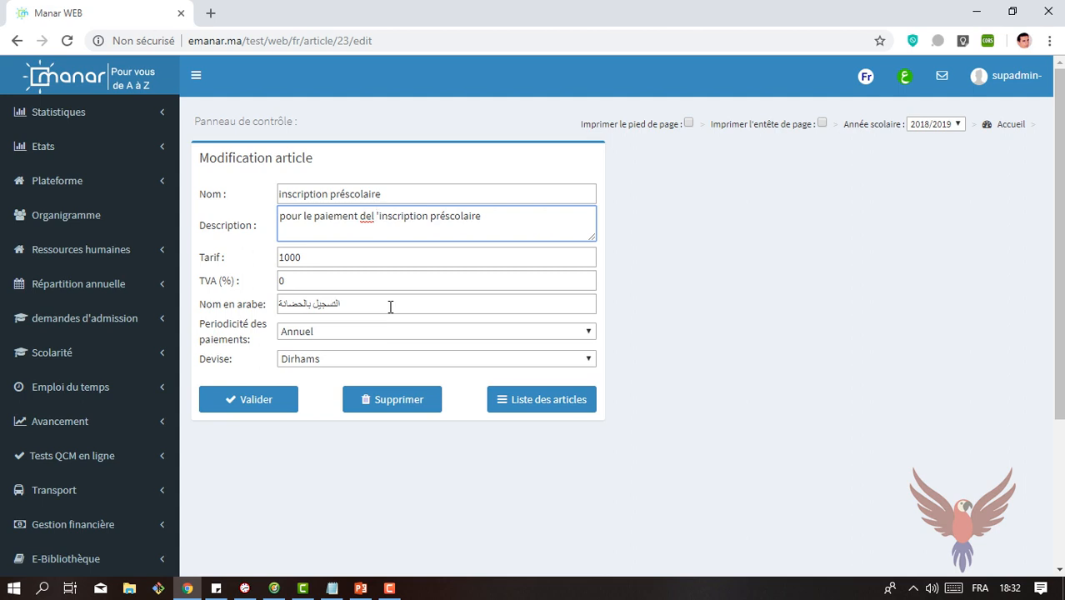
key(Left)
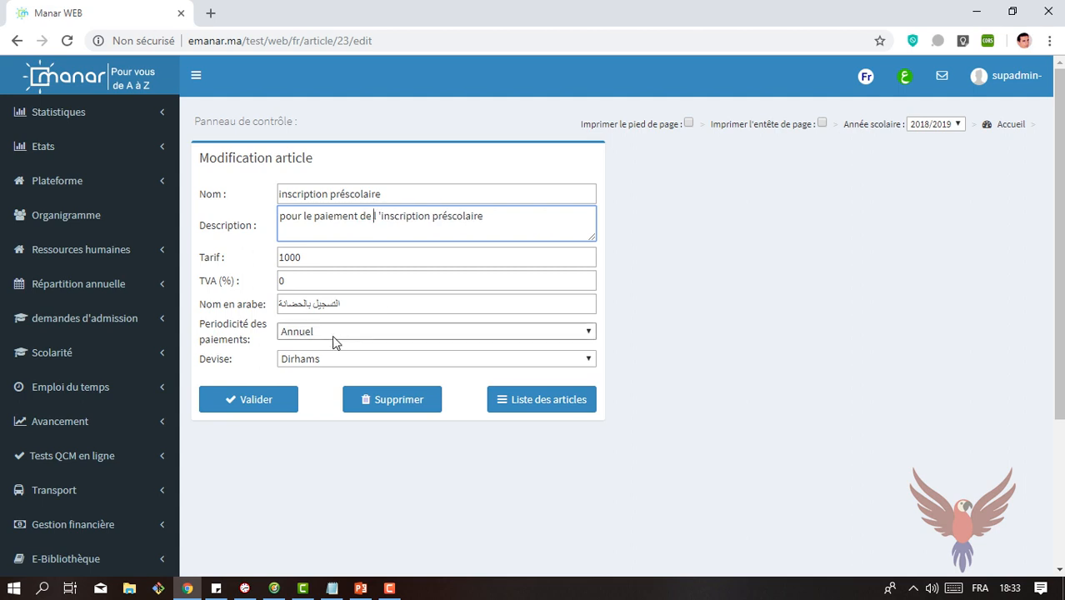
click(265, 399)
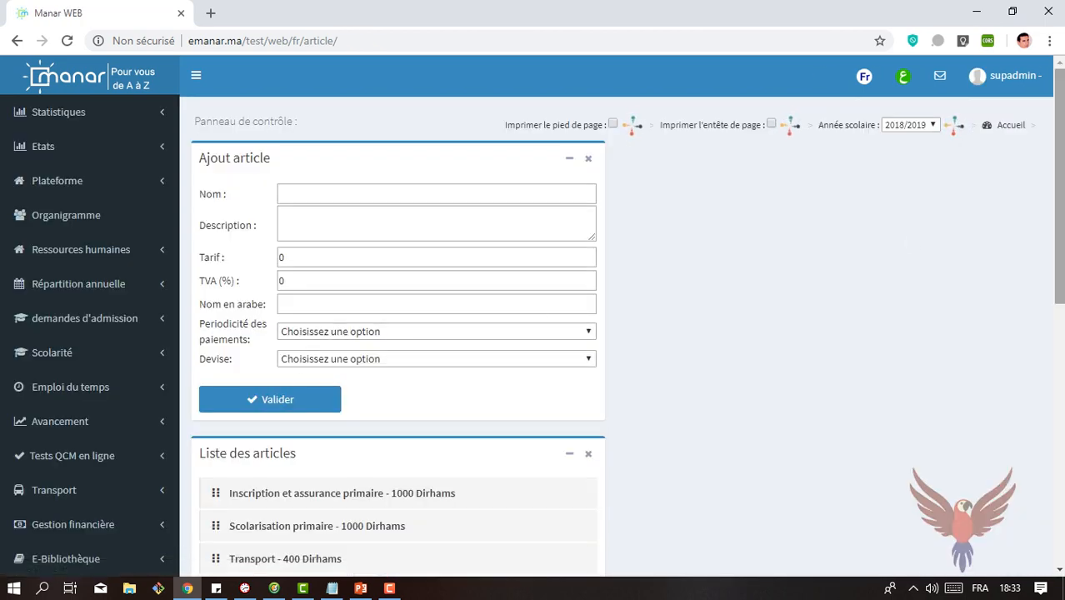
Step: Request deletion of the "inscription préscolaire" article from the article list, and cancel it at the confirmation
drag(1059, 276, 1060, 509)
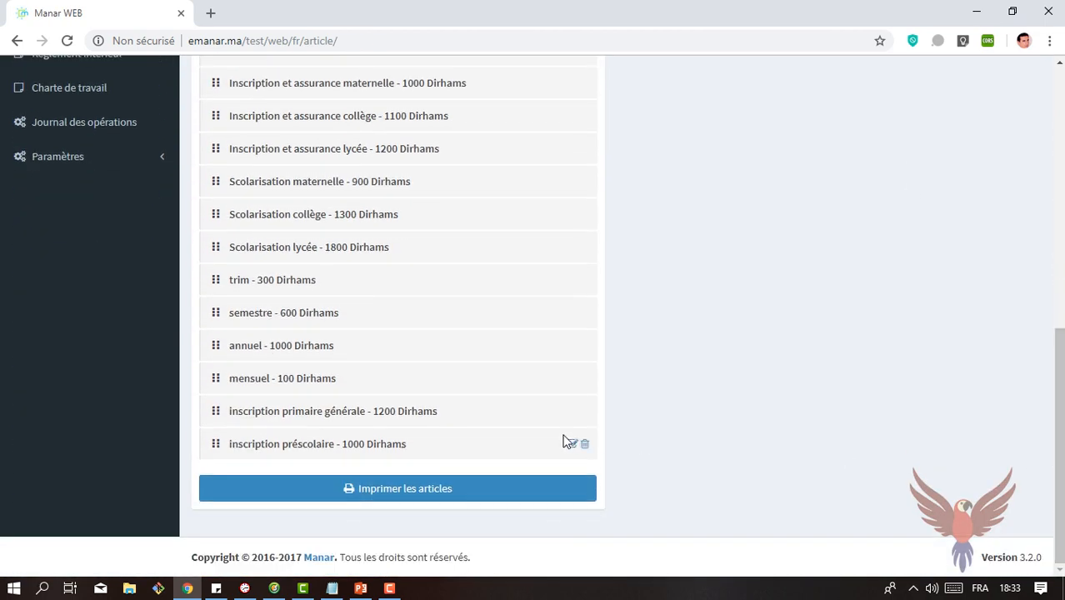
click(584, 445)
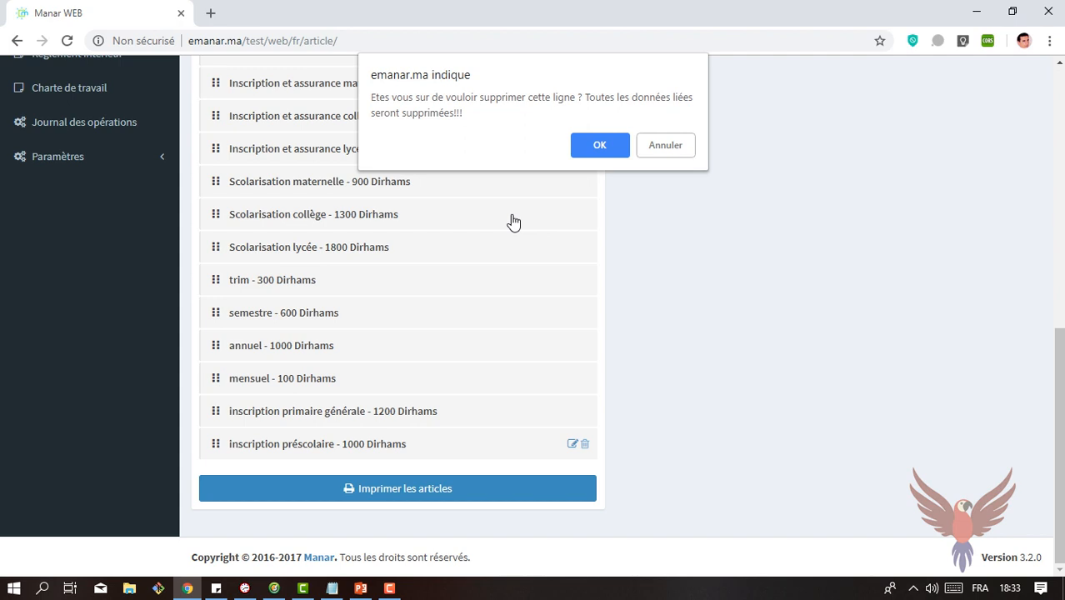
click(662, 145)
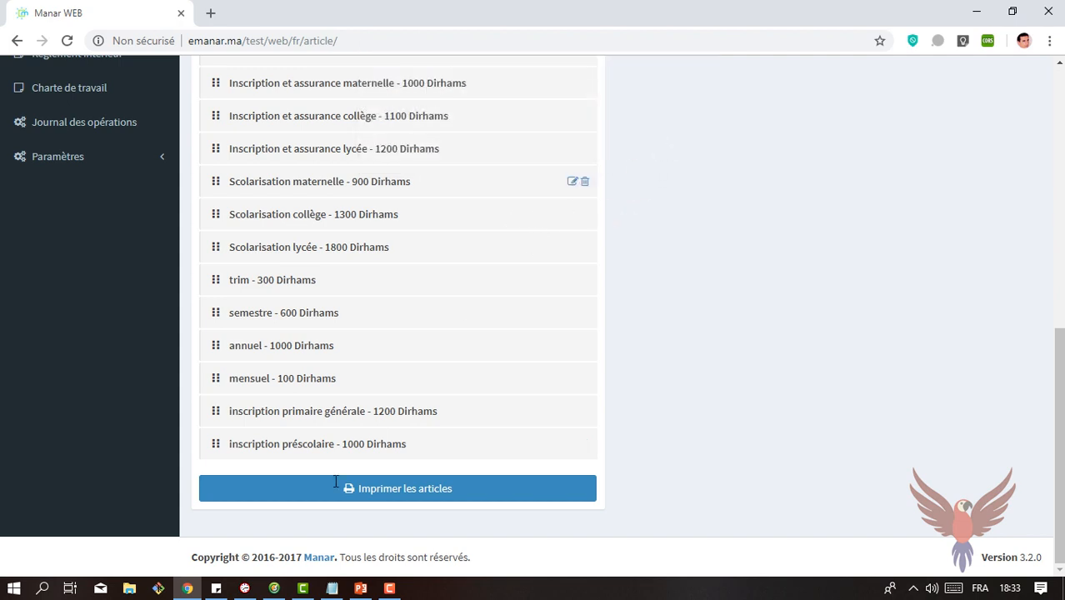
Step: Switch to PowerPoint, highlight the "Création des packs" bullet on the agenda slide, and return to Chrome
click(359, 588)
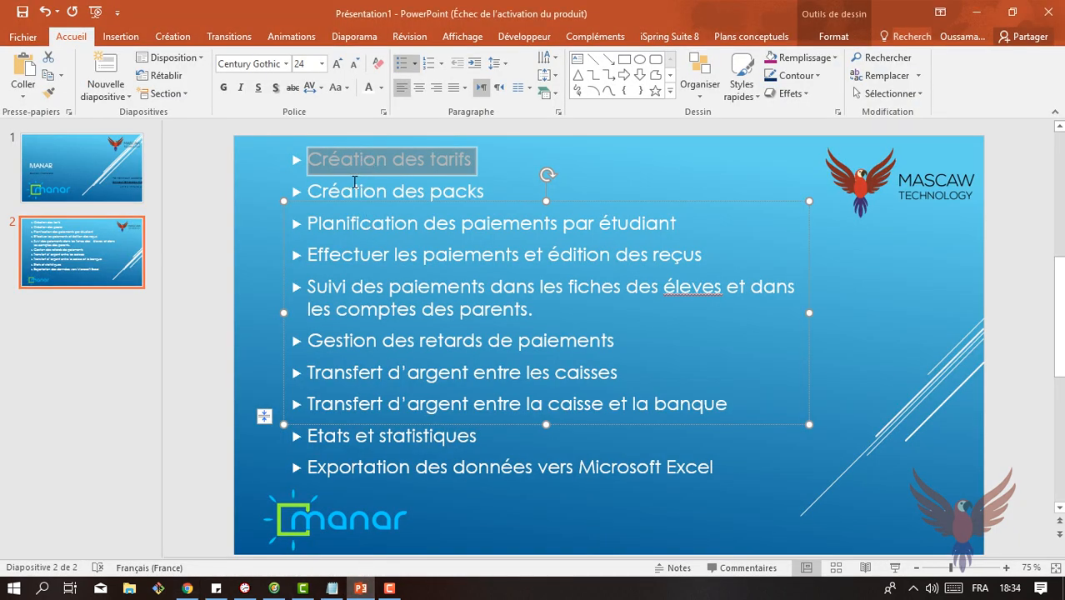
click(351, 185)
drag(317, 188, 488, 190)
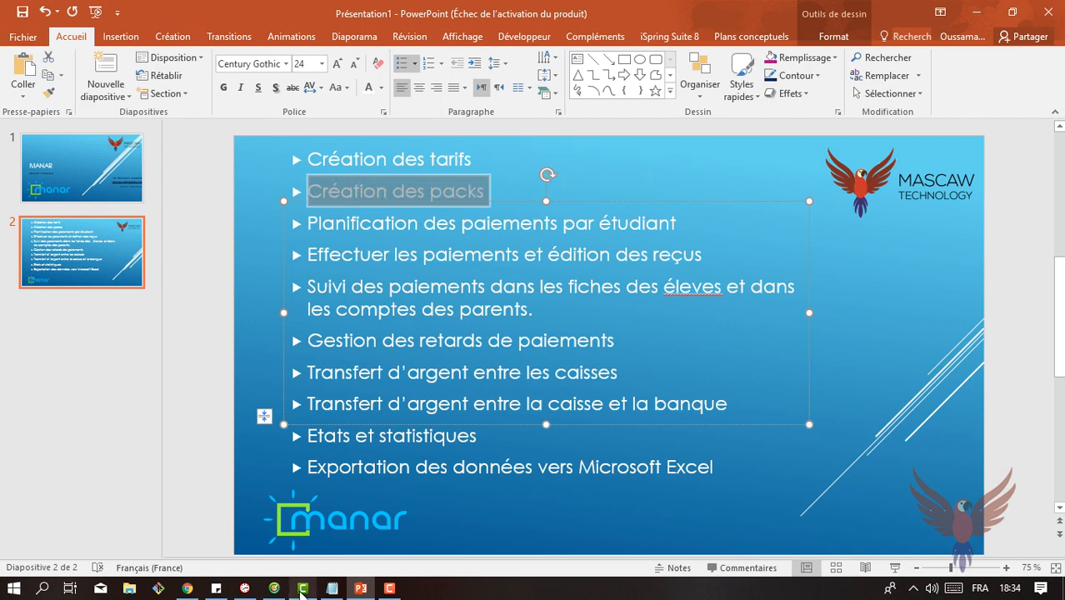
click(188, 588)
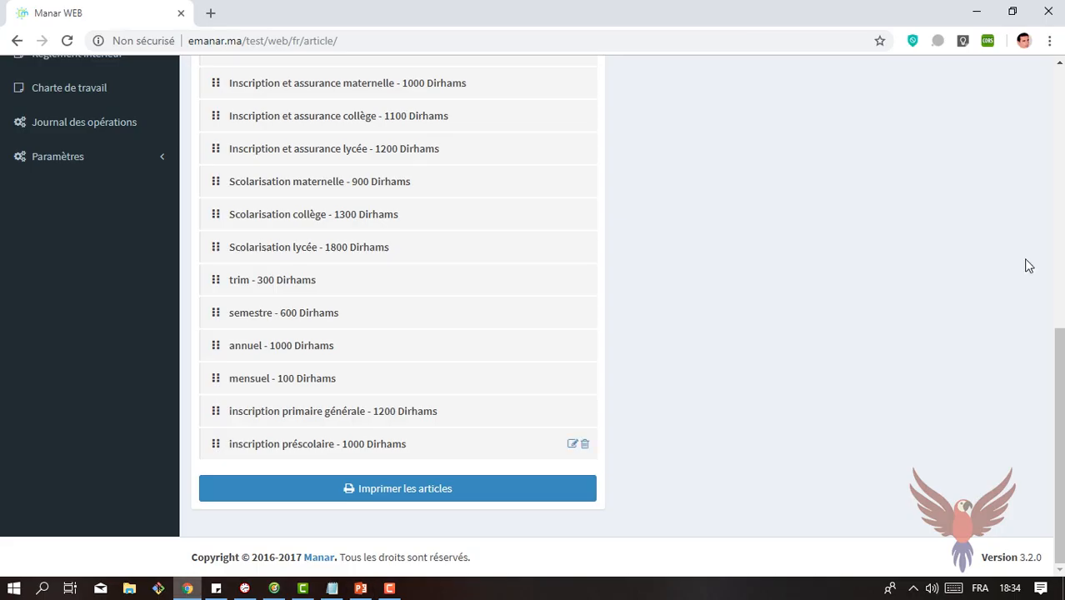
Step: Open the service packs page (Packs des services) of the financial management section
scroll(1059, 417, up, 4)
scroll(539, 334, up, 3)
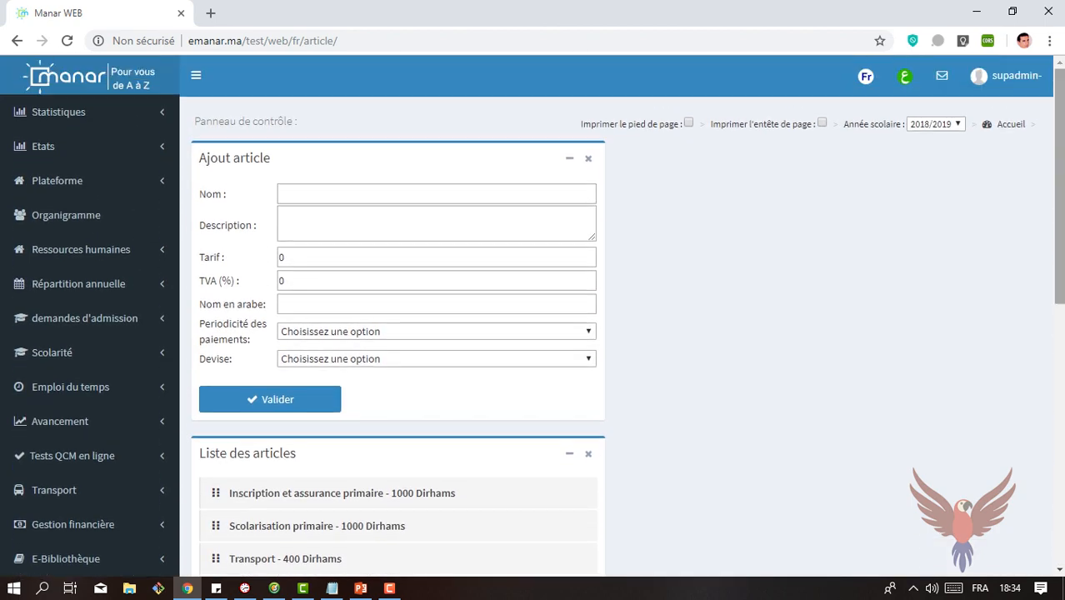
drag(1060, 139, 1060, 227)
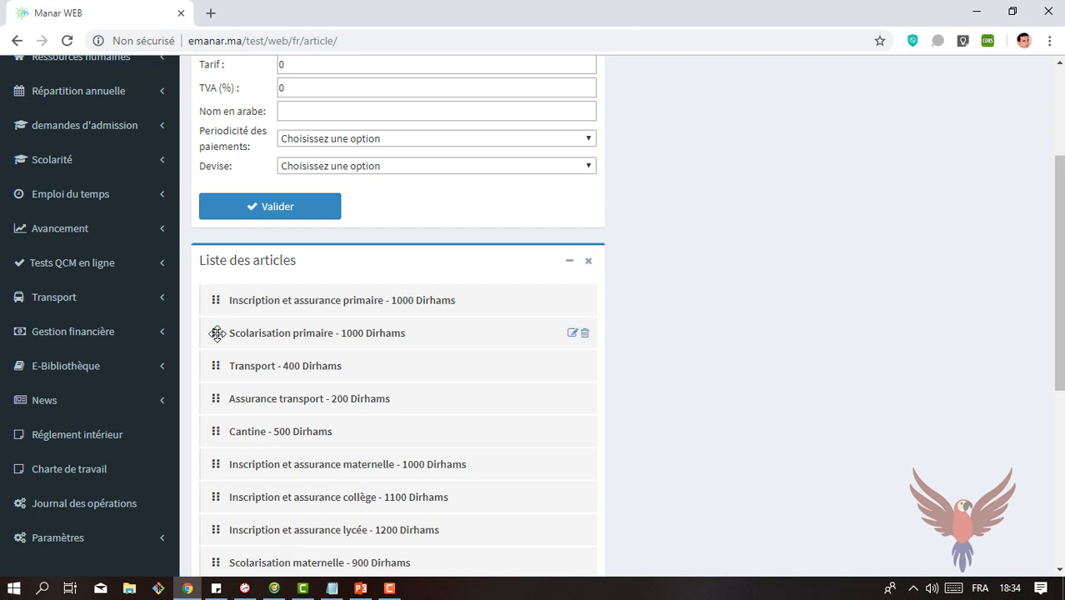
click(75, 333)
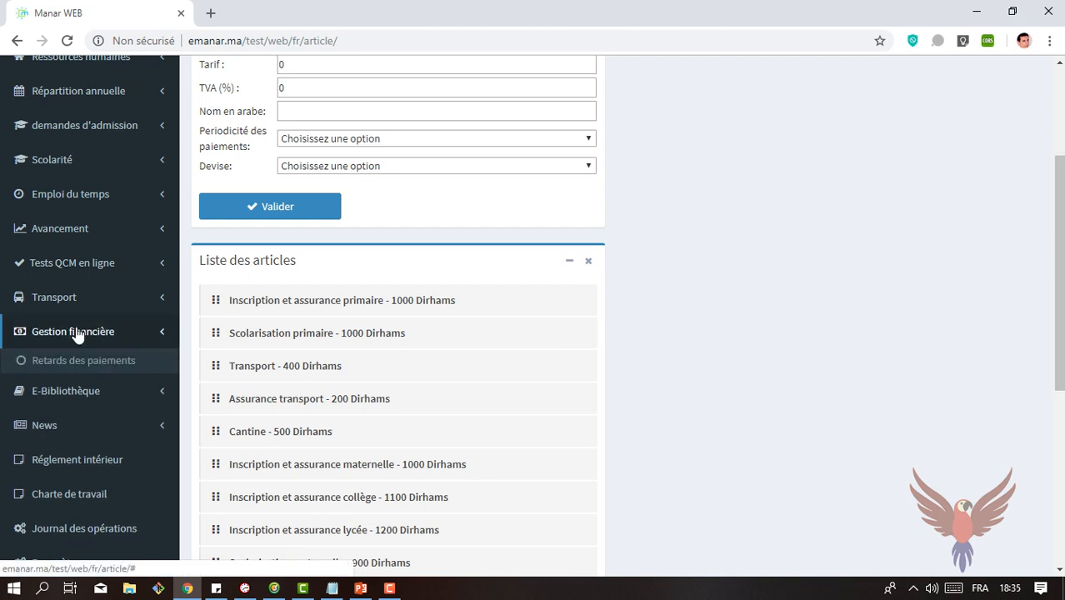
scroll(1059, 275, down, 3)
drag(1061, 300, 1061, 326)
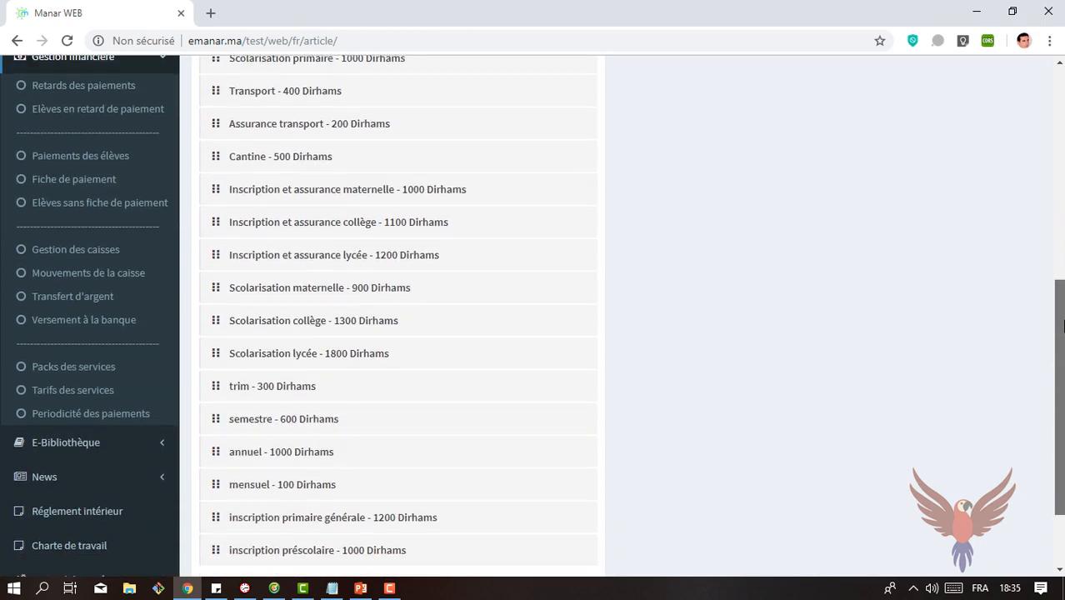
click(57, 371)
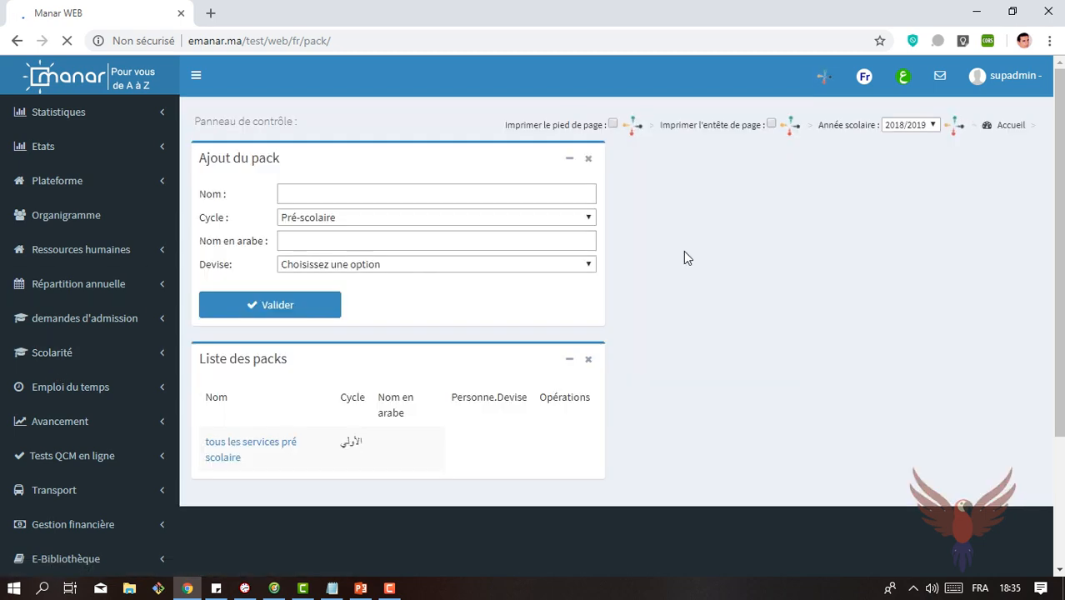
Step: Name the new pack "Pack Primaire" and set its cycle to Primaire
click(336, 194)
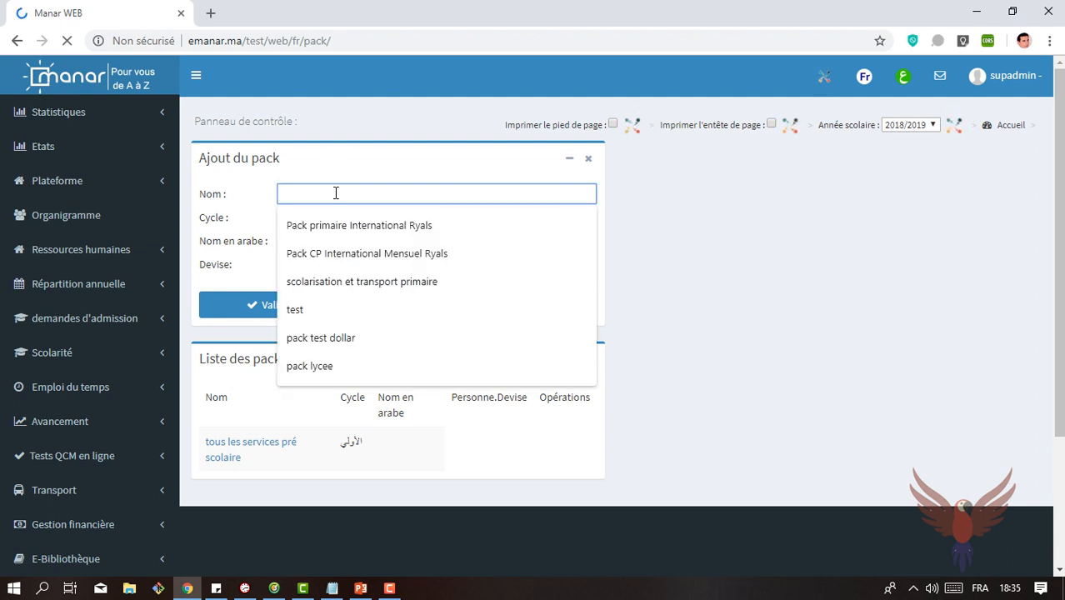
text(Pack)
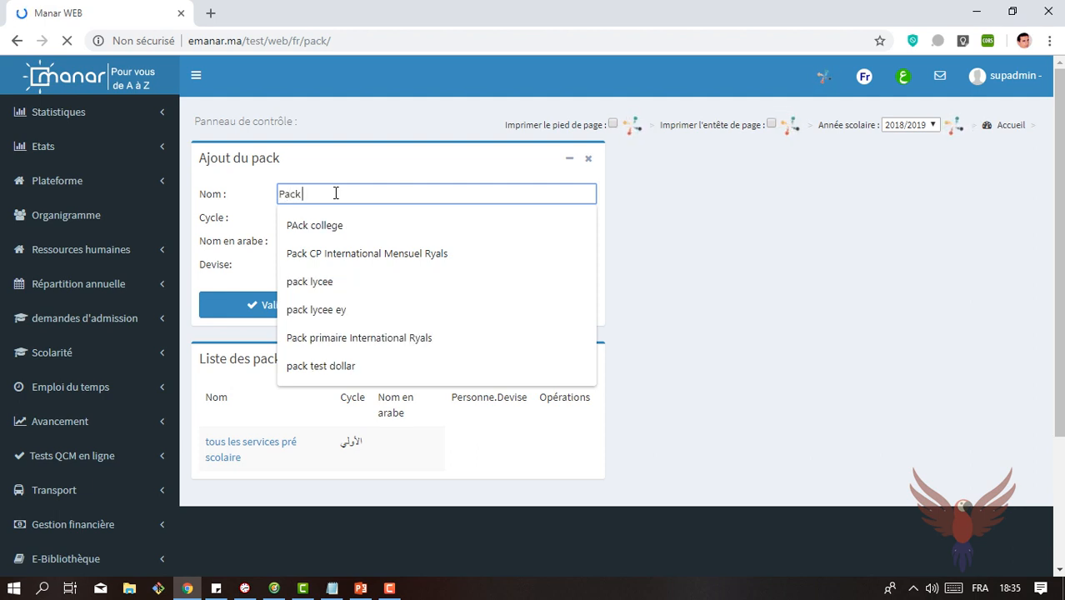
text( Primai)
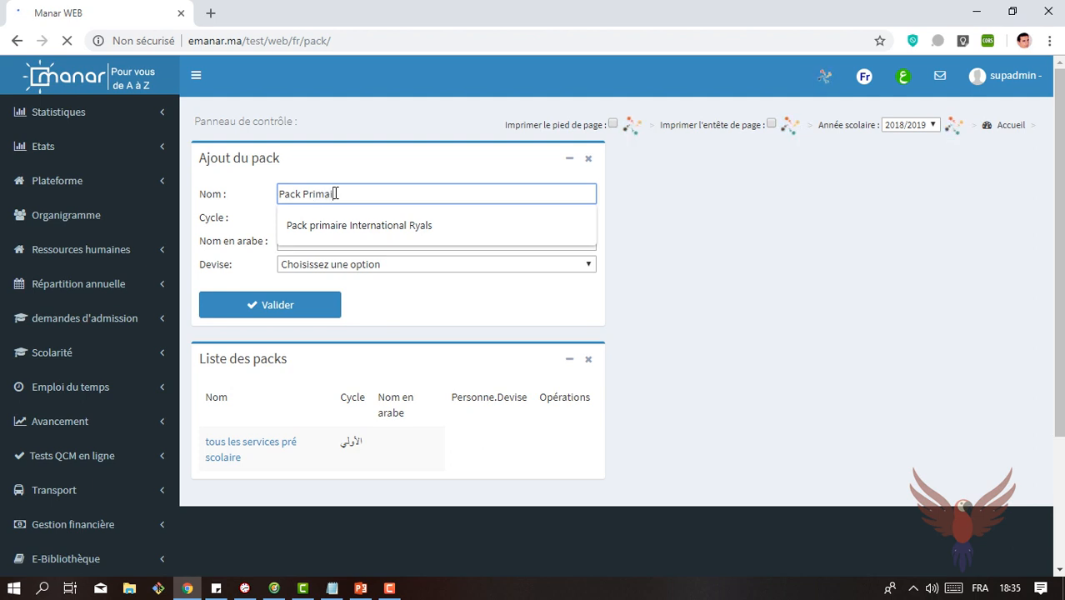
text(re)
click(702, 221)
click(541, 217)
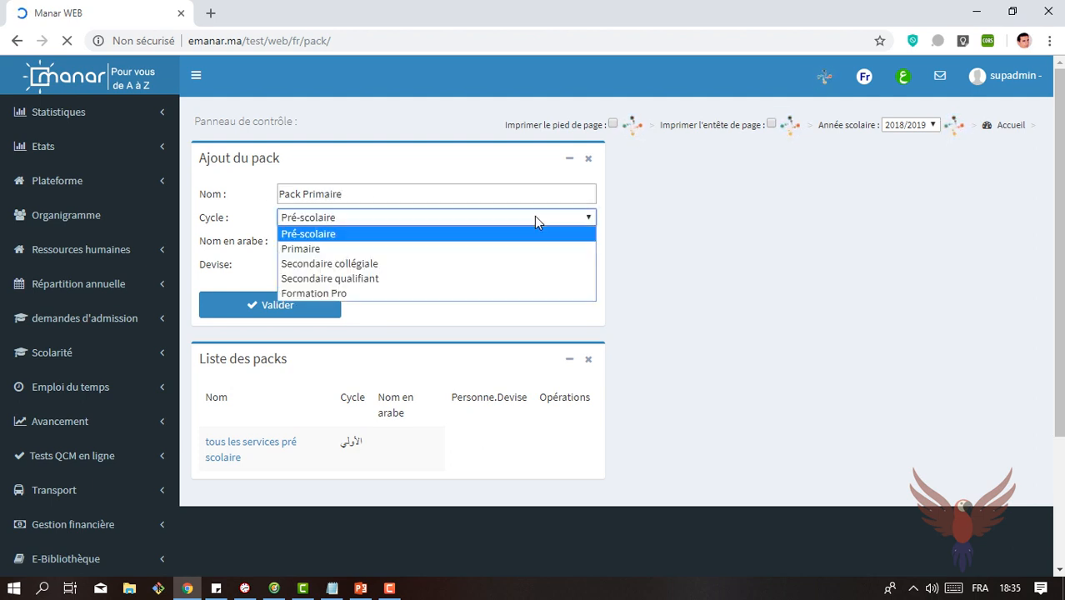
click(346, 248)
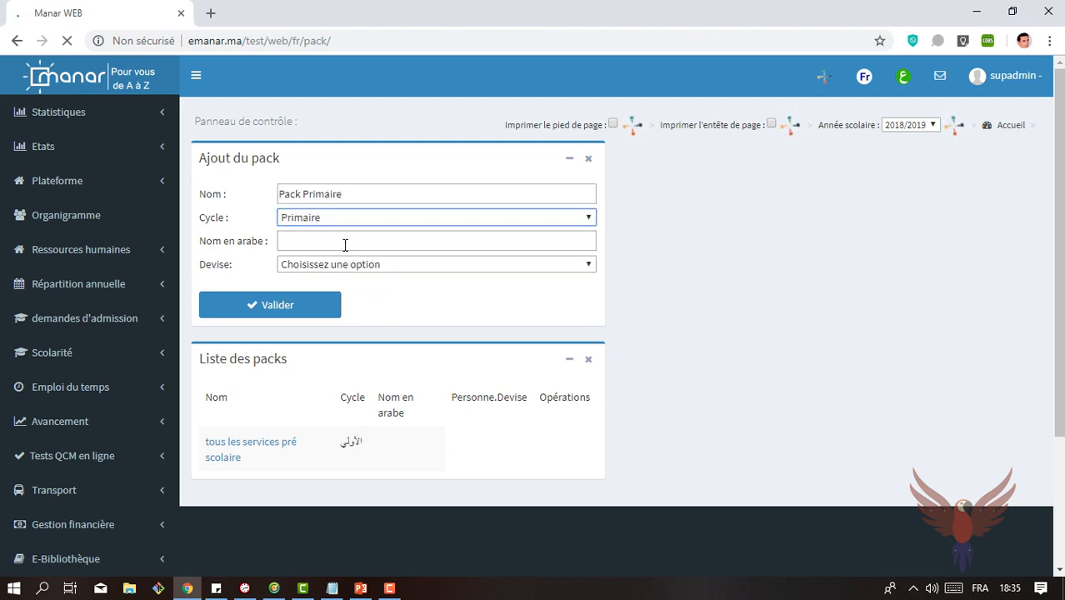
Step: Enter "حزمة الابتدائي" as the pack's Arabic name, set the currency to Dirhams, and submit the new pack
click(343, 243)
key(alt+shift)
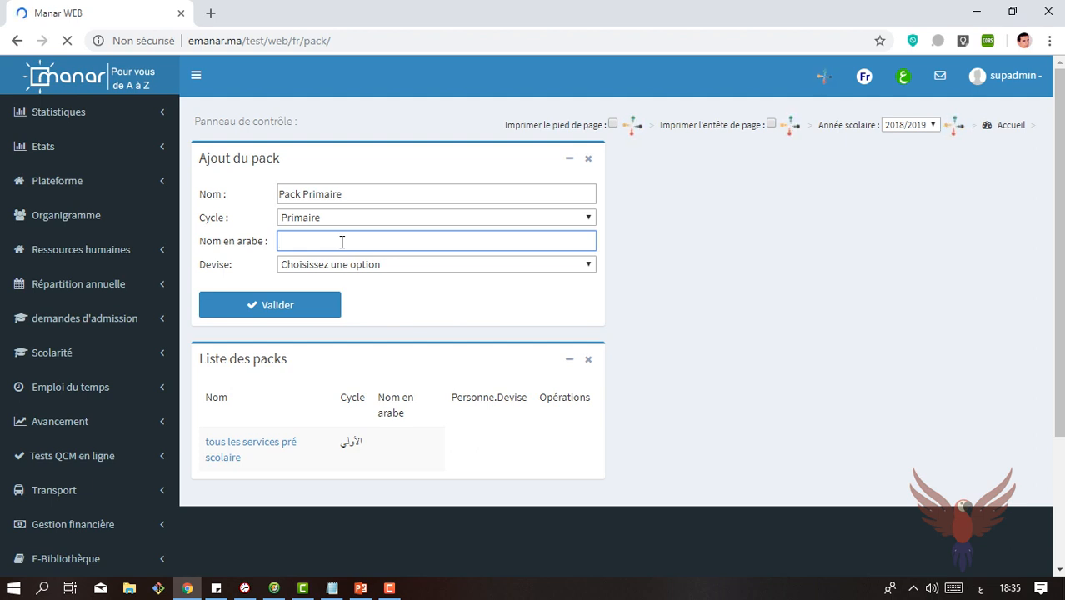
text(حزمة الابتدائي)
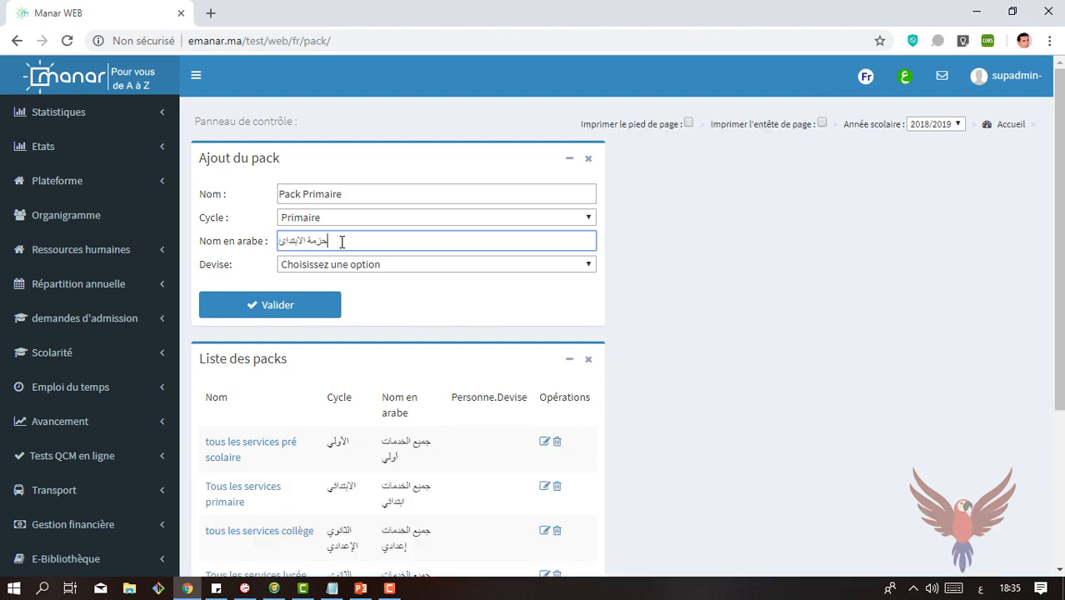
click(373, 265)
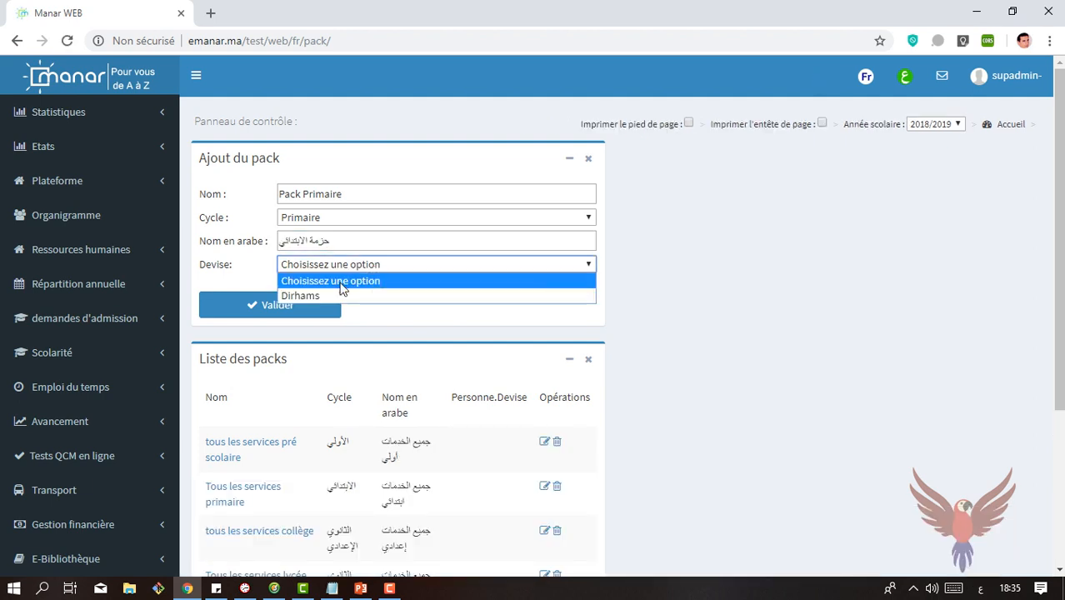
click(327, 296)
click(281, 307)
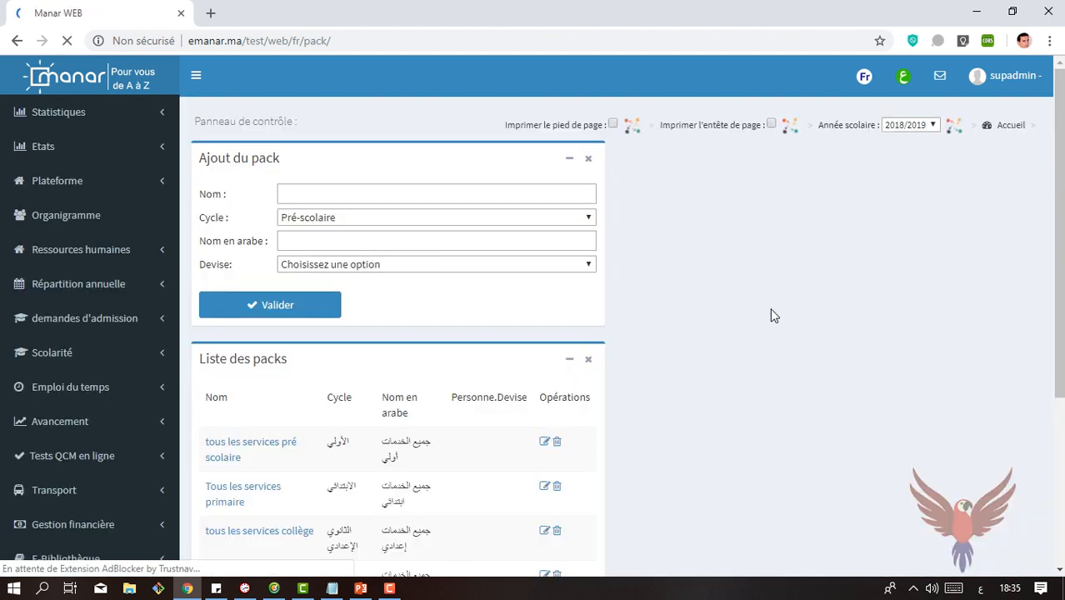
Step: Open Pack Primaire and add the articles Inscription et assurance primaire, Scolarisation primaire, Transport and Cantine to it
drag(1057, 192, 1039, 330)
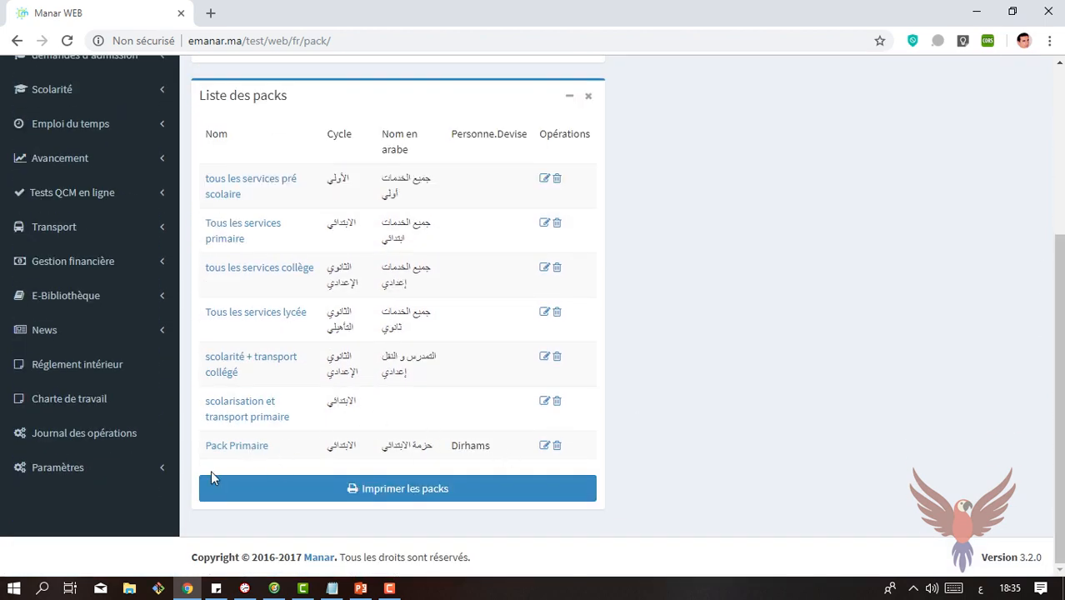
click(237, 449)
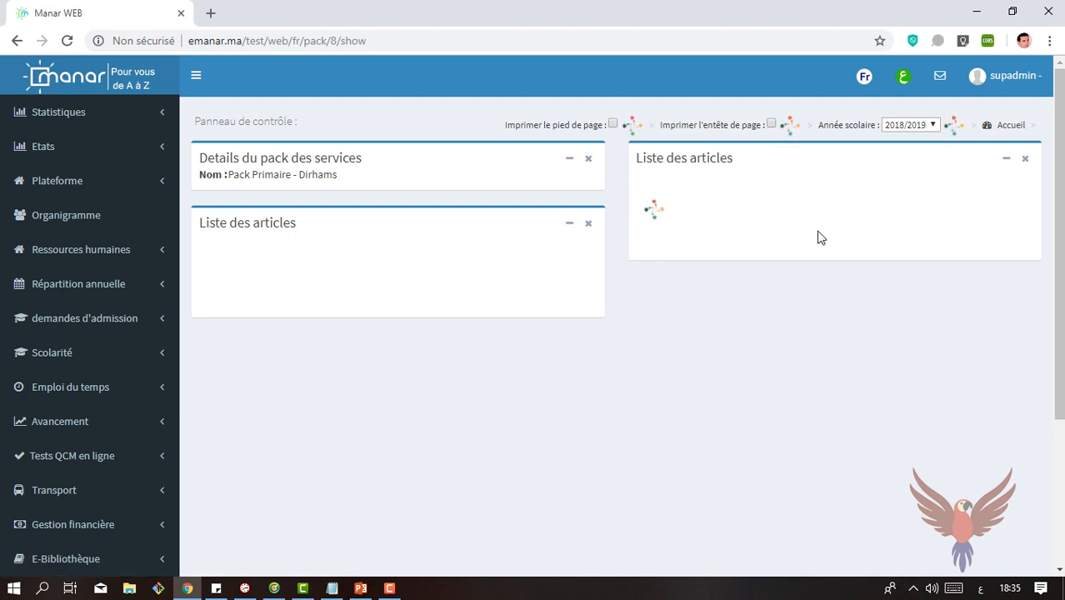
drag(1062, 193, 1061, 291)
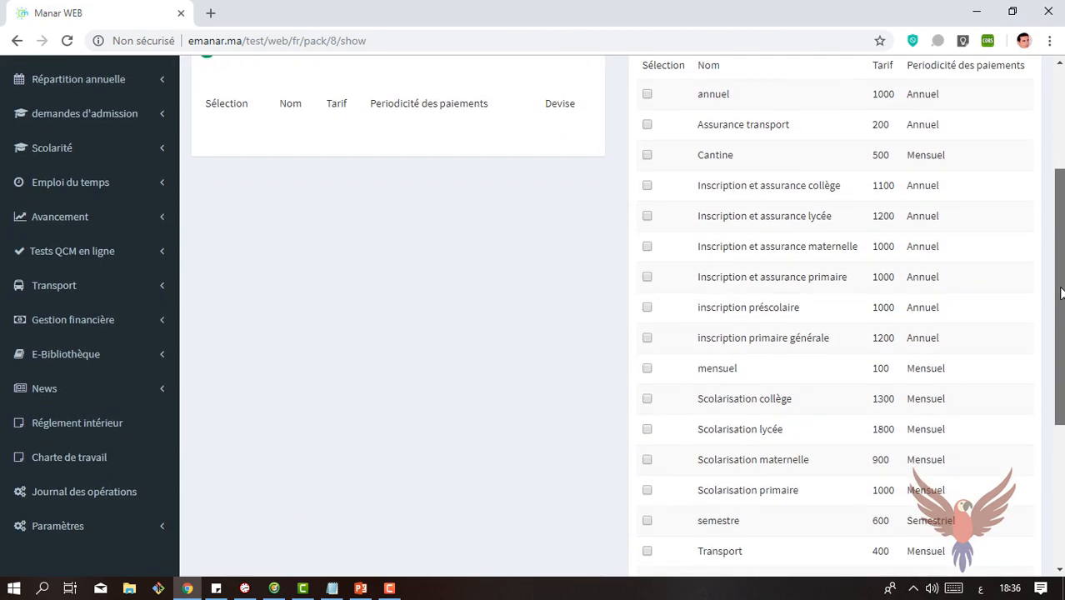
click(647, 277)
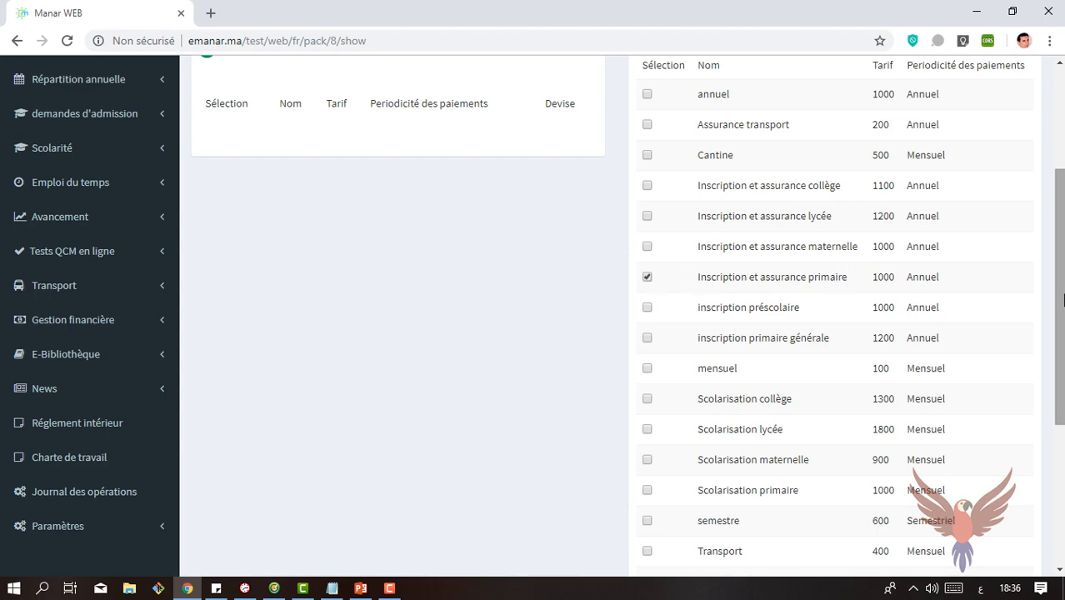
drag(1064, 300, 1034, 369)
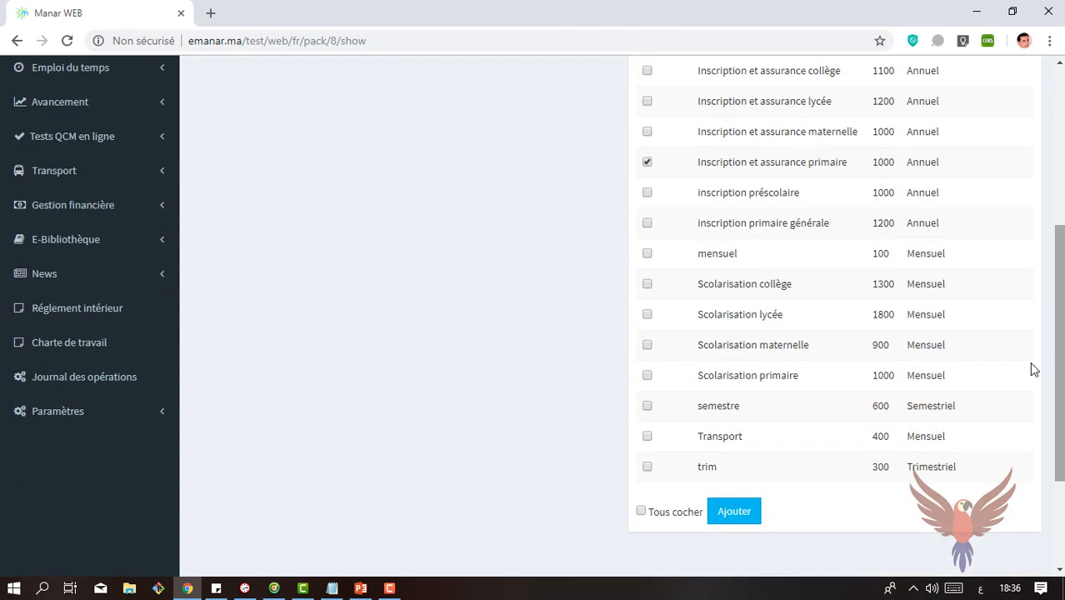
click(647, 436)
click(646, 375)
drag(1062, 379, 1062, 313)
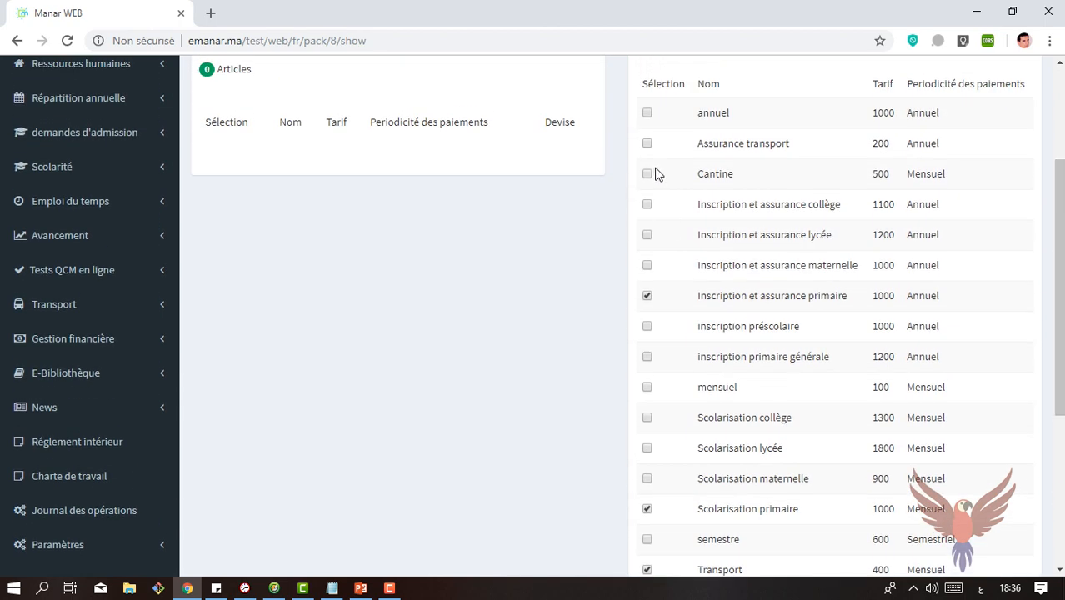
click(648, 173)
drag(1062, 262, 1062, 160)
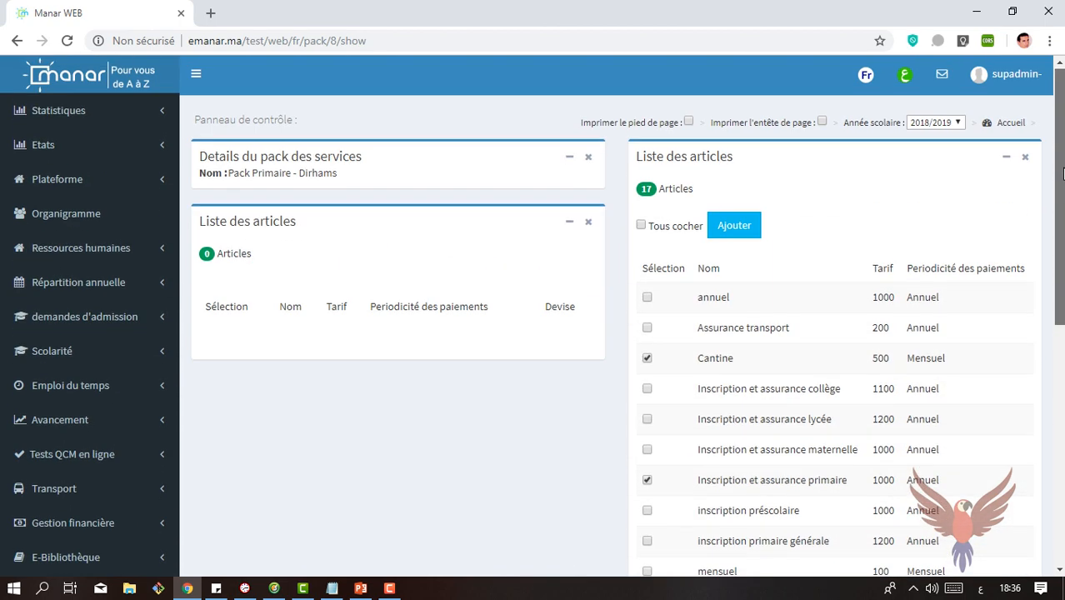
click(745, 227)
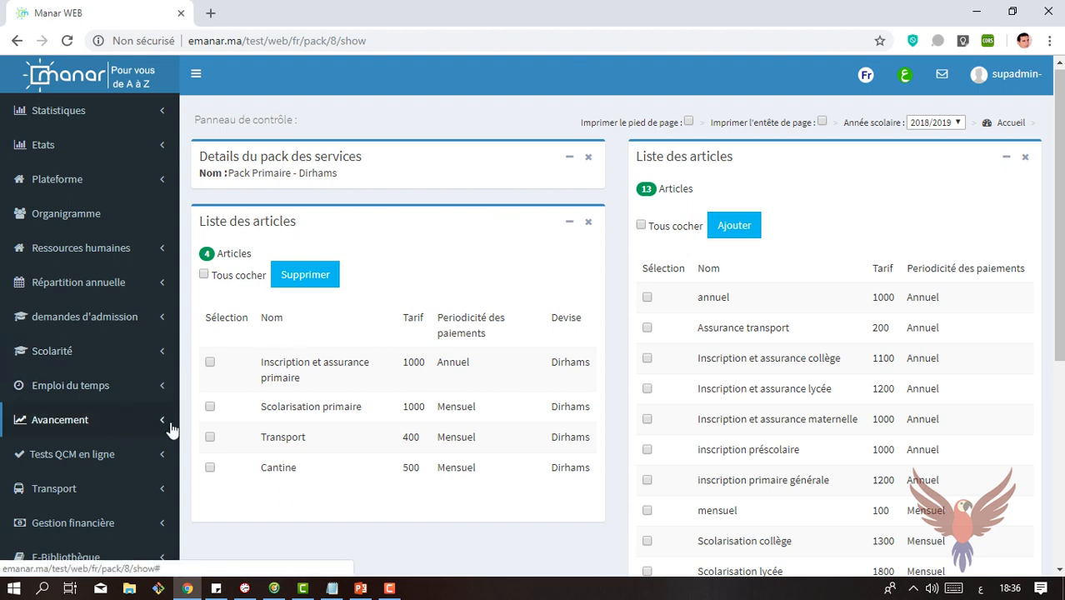
Step: Select the Transport article inside Pack Primaire without removing it, and return to the list of service packs
click(210, 437)
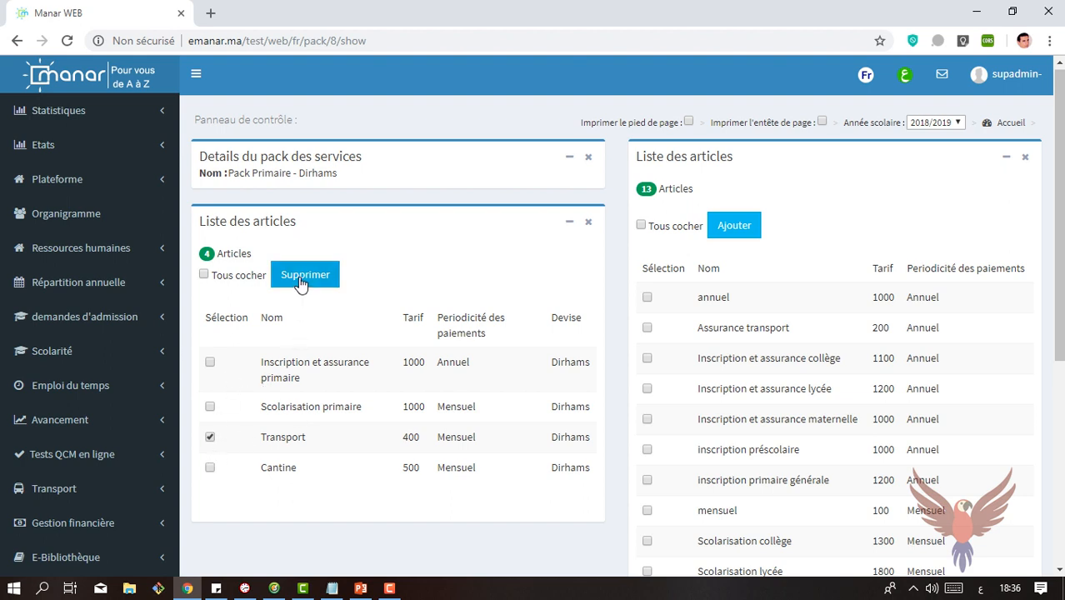
click(106, 544)
scroll(1046, 302, down, 5)
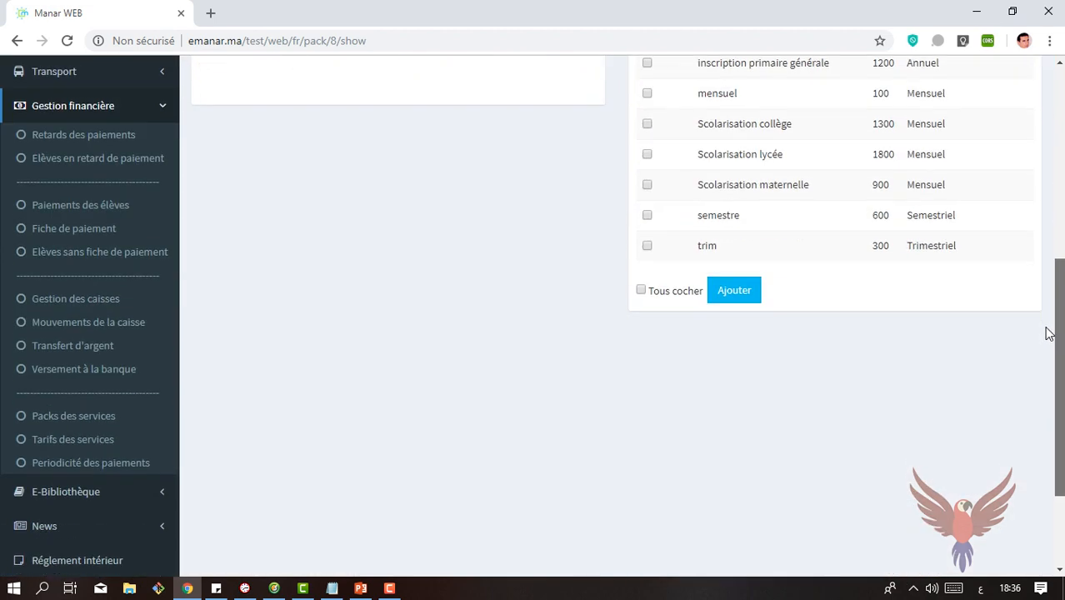
click(73, 421)
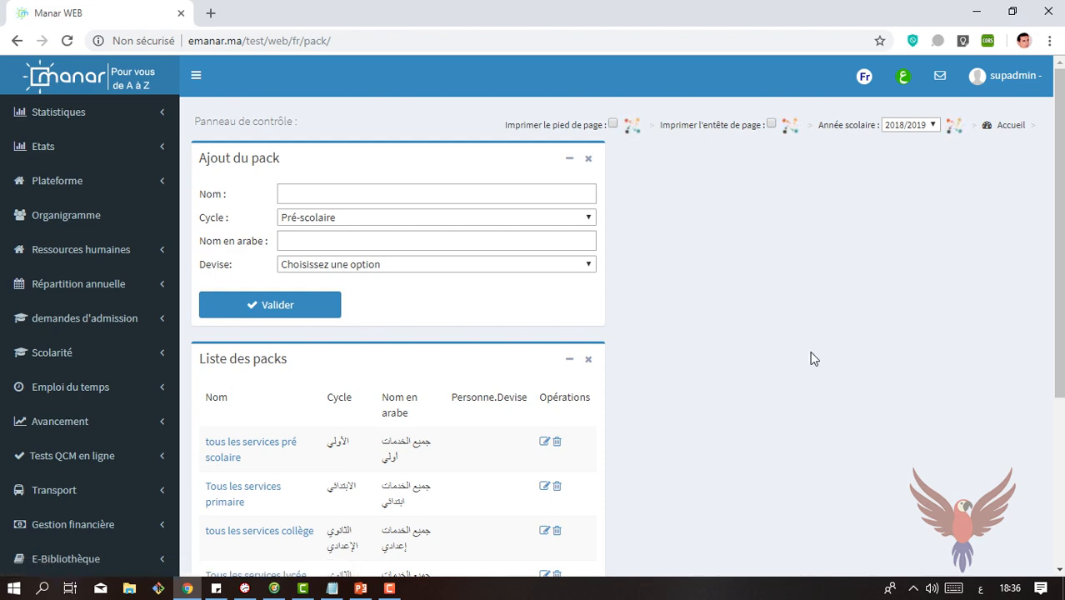
scroll(814, 358, down, 3)
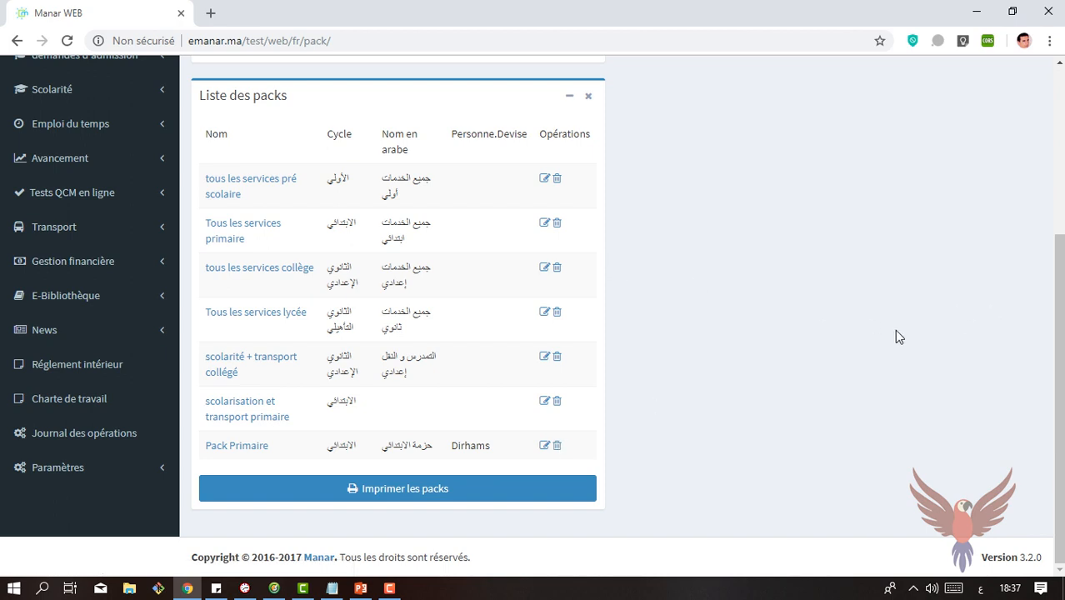
Step: Open the payment sheet page (Fiche de paiement) of the financial management section
click(83, 261)
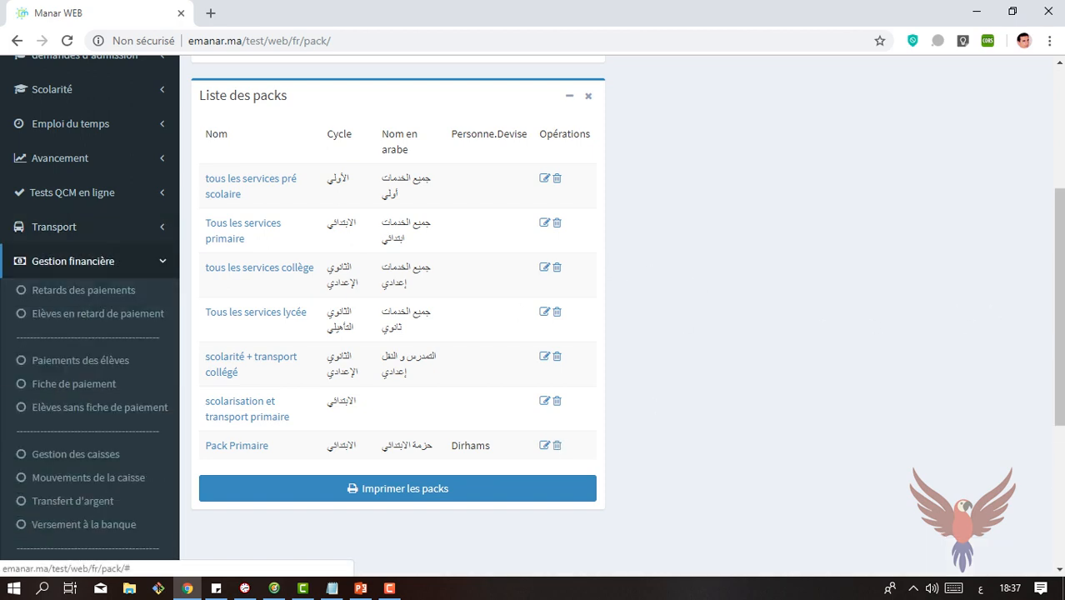
scroll(84, 261, down, 2)
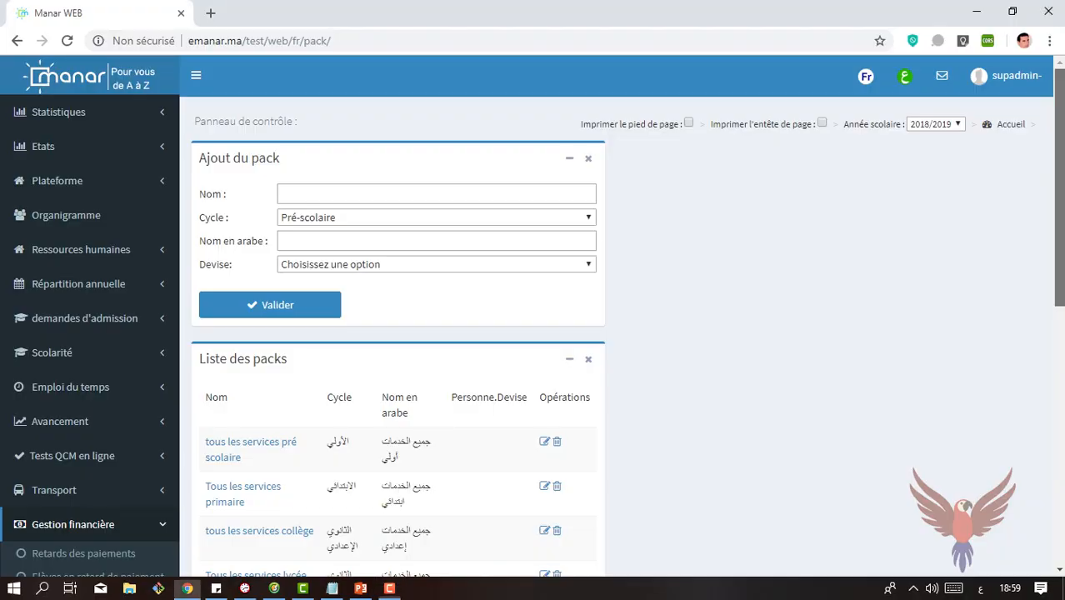
scroll(1062, 358, down, 3)
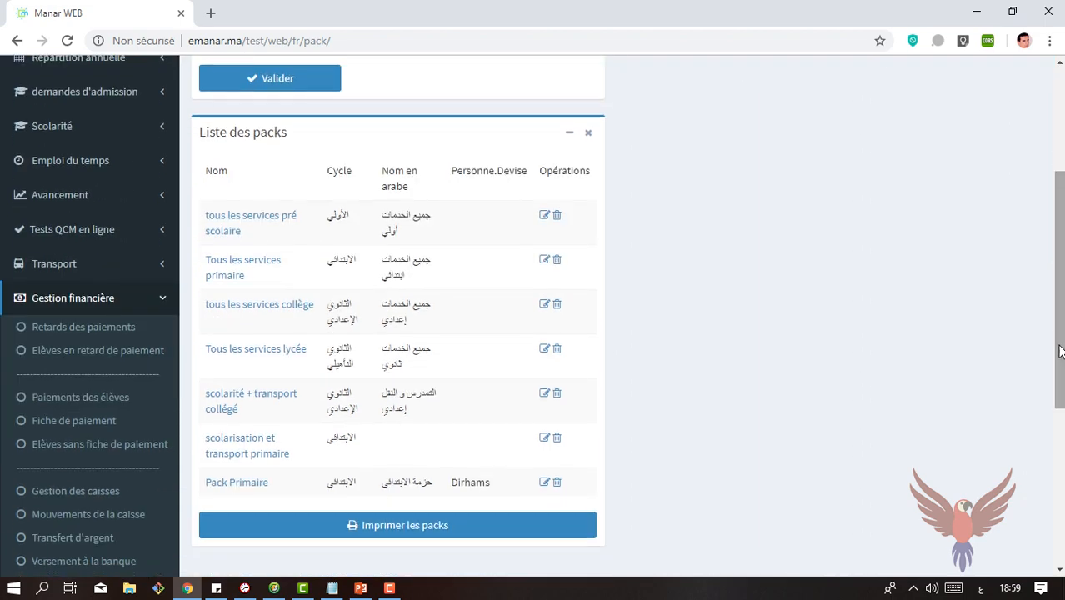
drag(1063, 257, 1063, 306)
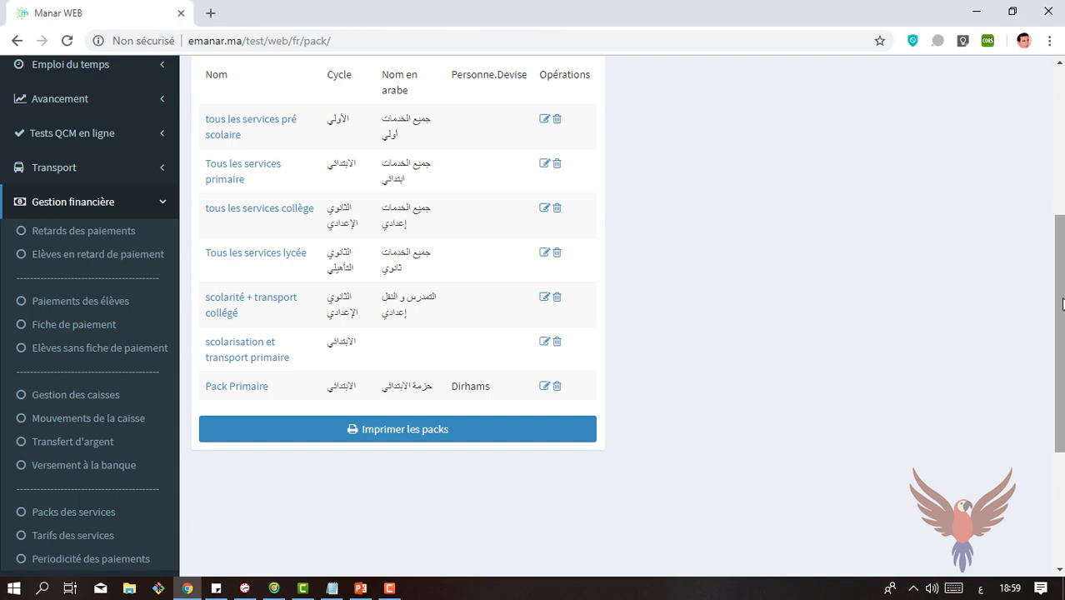
click(82, 330)
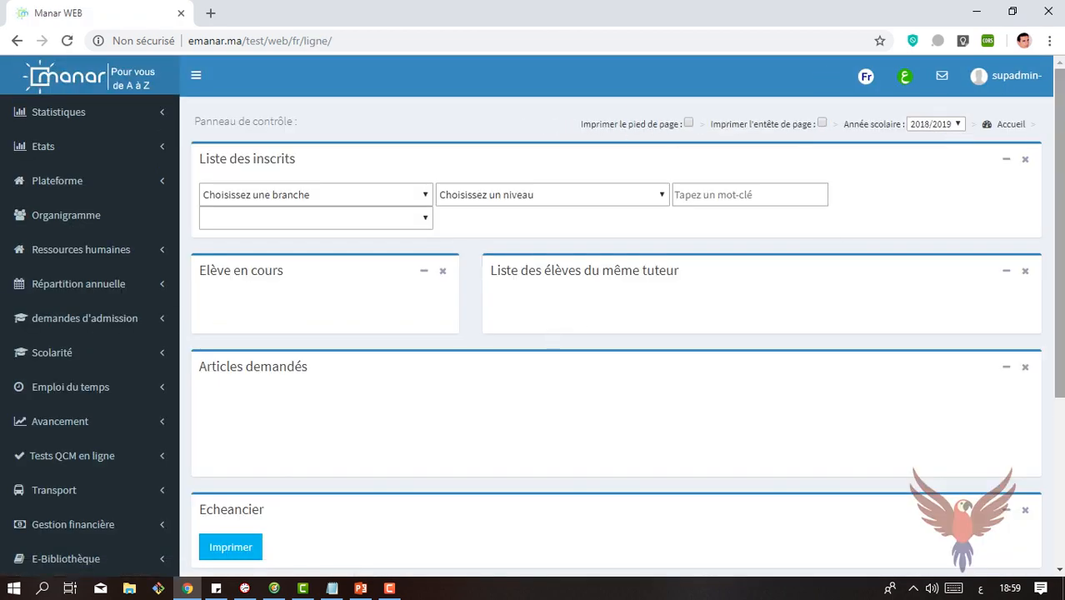
Step: Search the enrolled students by the start of a family surname and keep the first matching student selected
scroll(1061, 241, down, 1)
drag(1062, 242, 1062, 198)
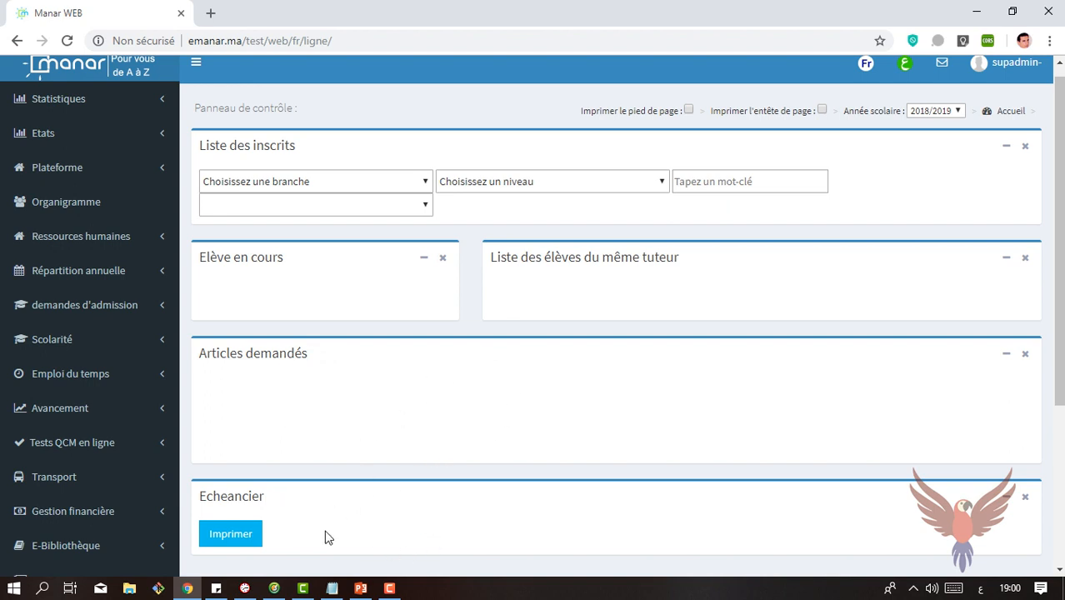
drag(1060, 315, 1061, 322)
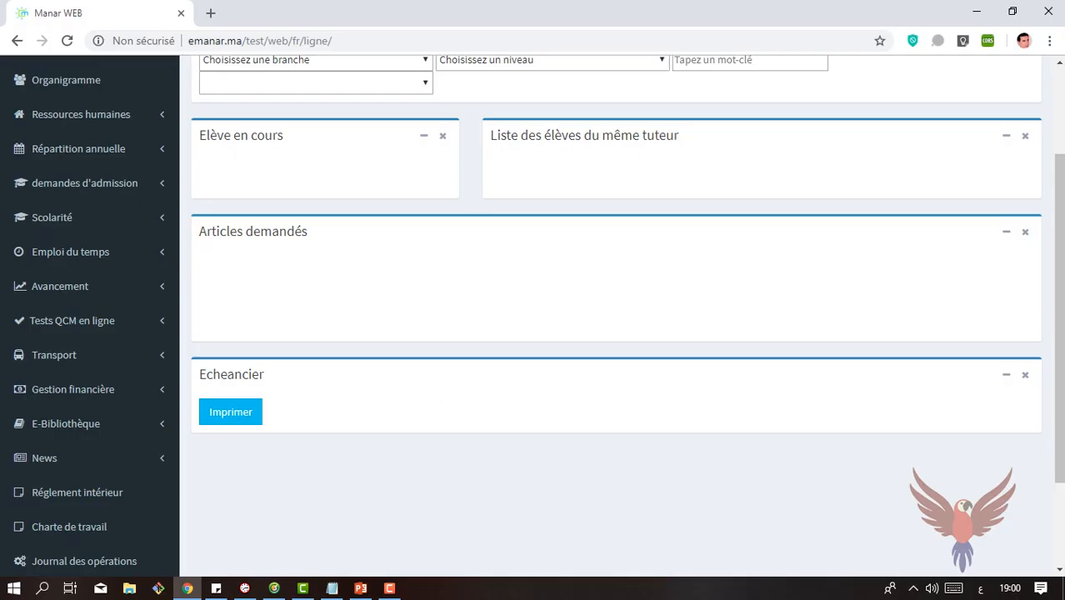
drag(1061, 313, 1063, 231)
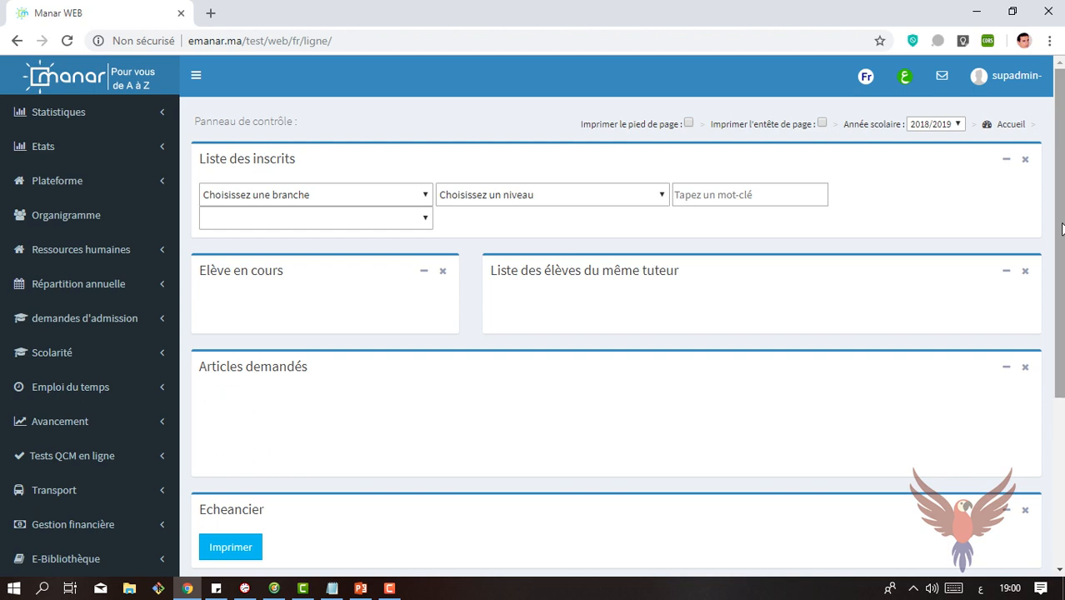
click(652, 202)
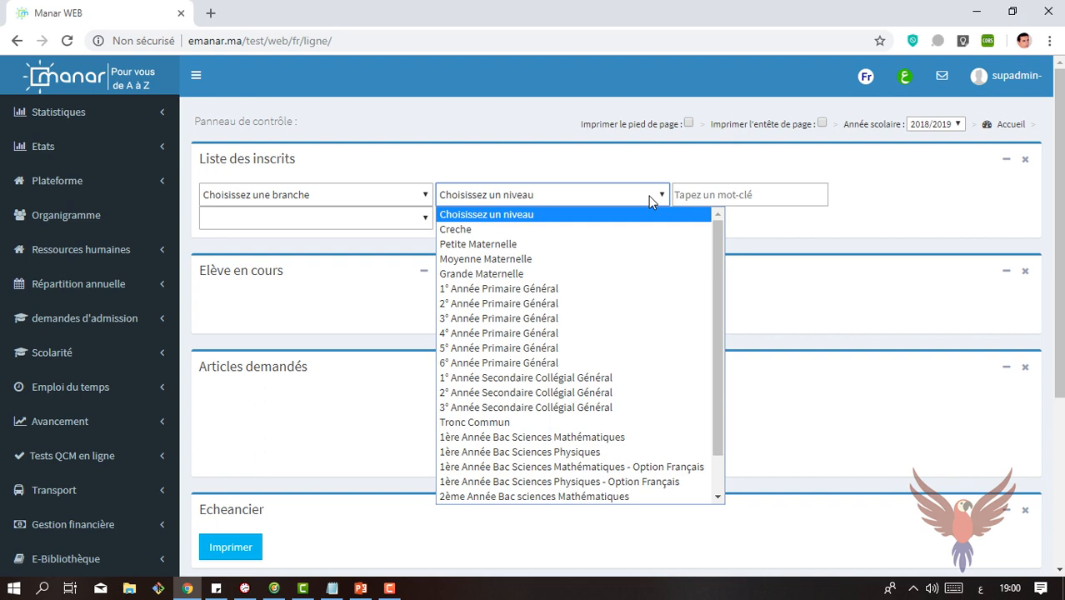
click(756, 198)
text(Lekn)
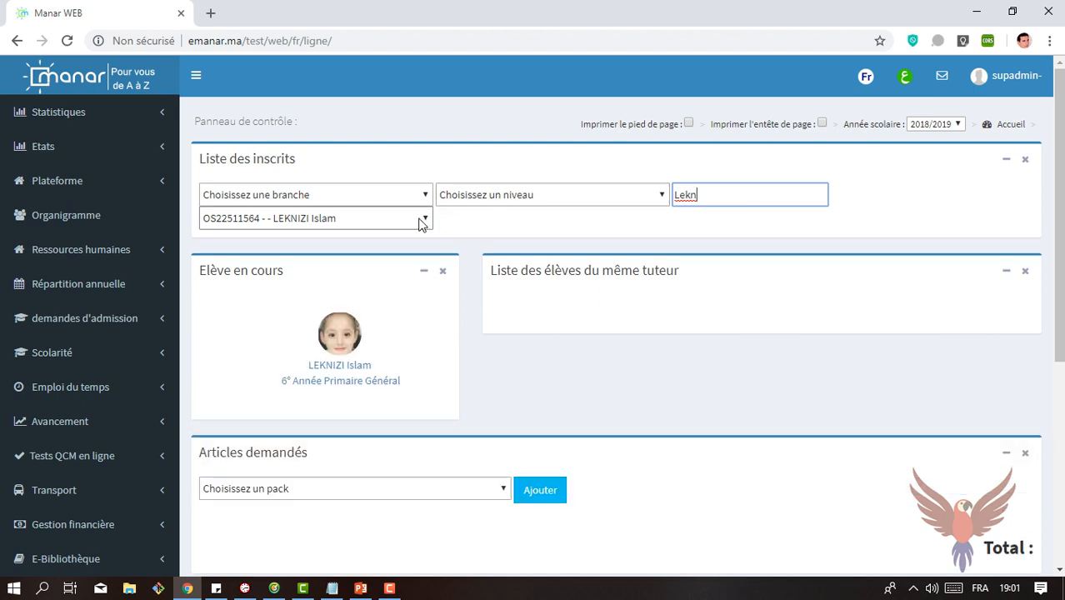
click(423, 218)
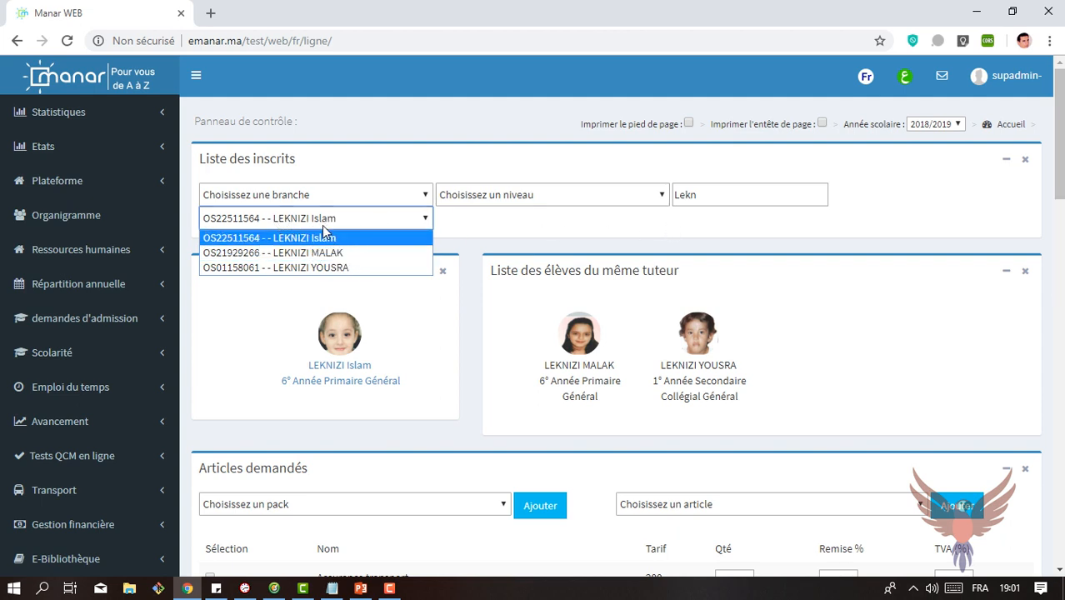
click(899, 251)
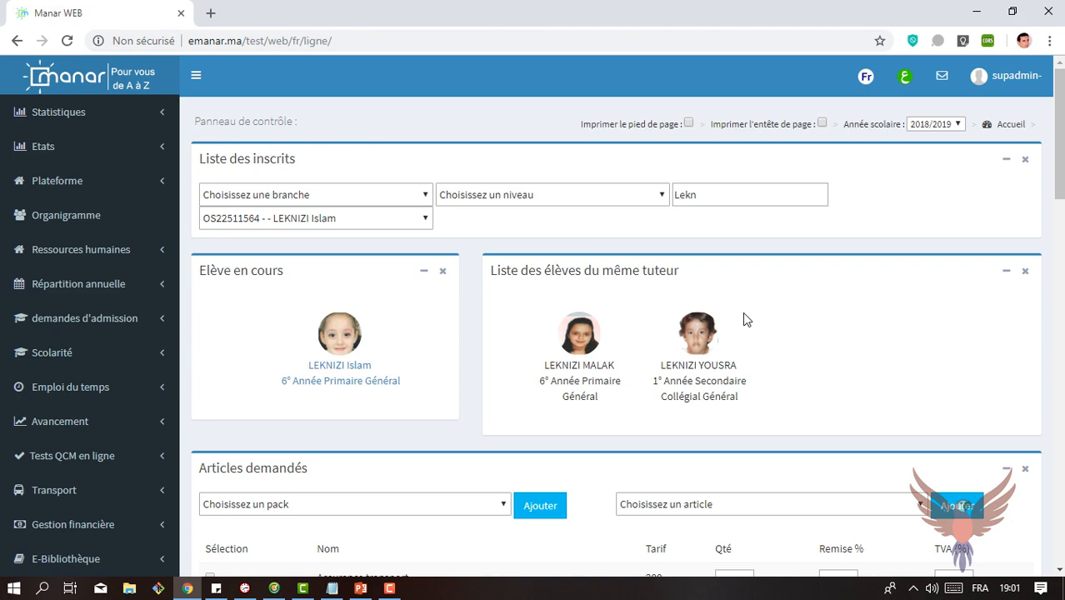
Step: Examine the selected student's requested articles, their total, and the monthly schedule of paid and unpaid instalments
drag(1059, 125, 1059, 205)
scroll(432, 201, up, 2)
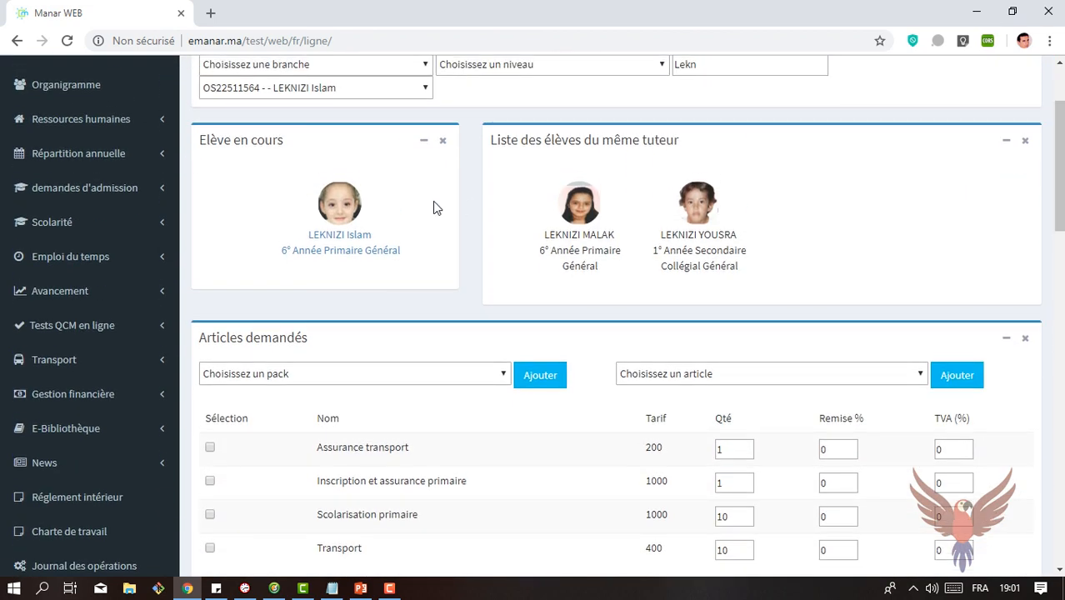
drag(1061, 165, 1061, 223)
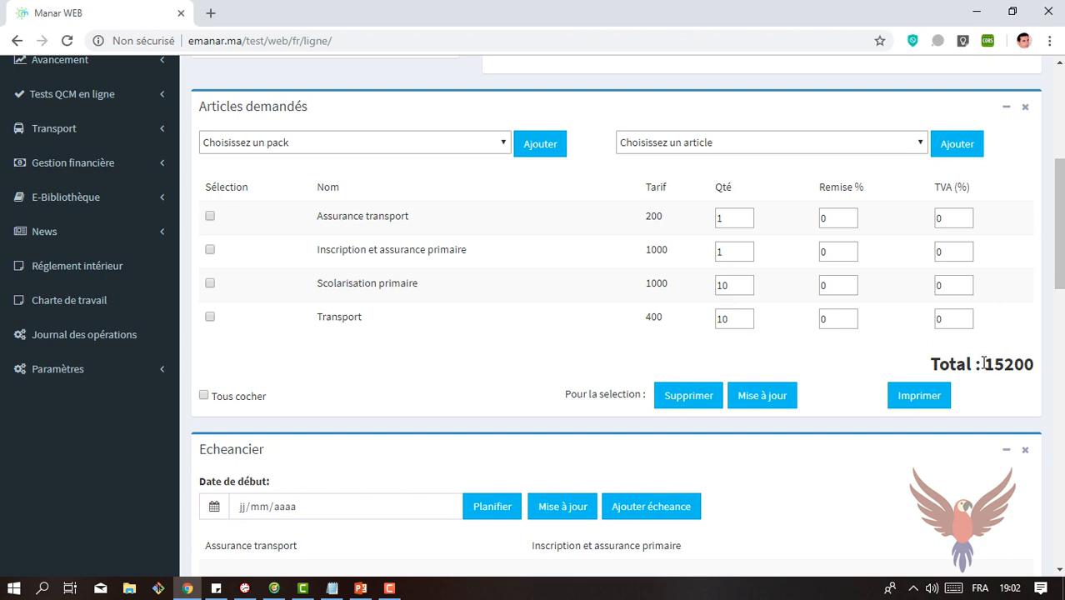
drag(984, 364, 1011, 363)
scroll(1061, 327, down, 4)
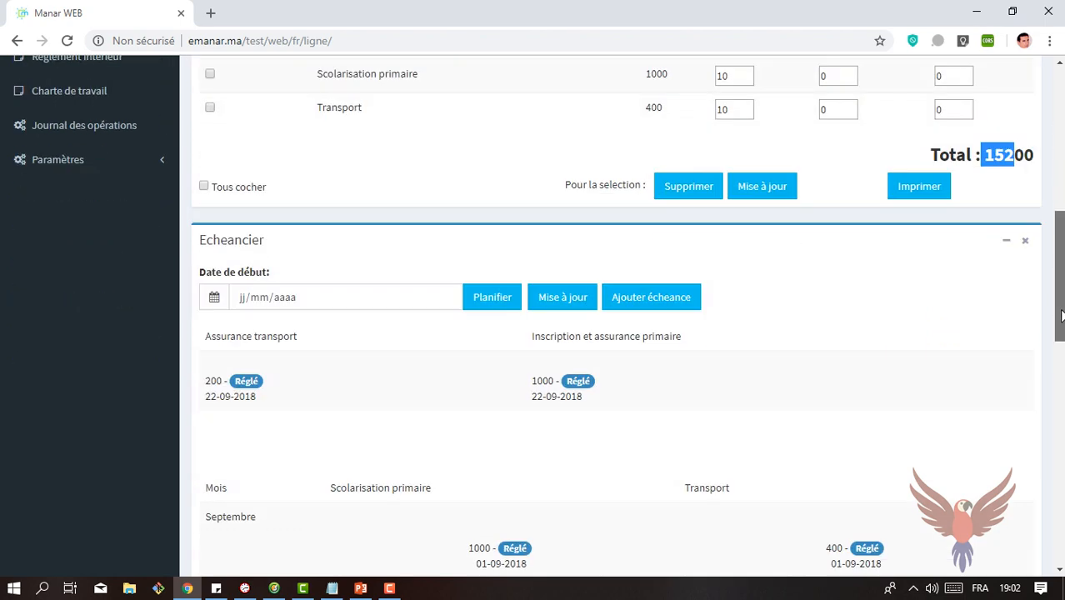
mouse_move(1061, 328)
mouse_down()
mouse_move(1061, 460)
mouse_move(1056, 342)
mouse_up()
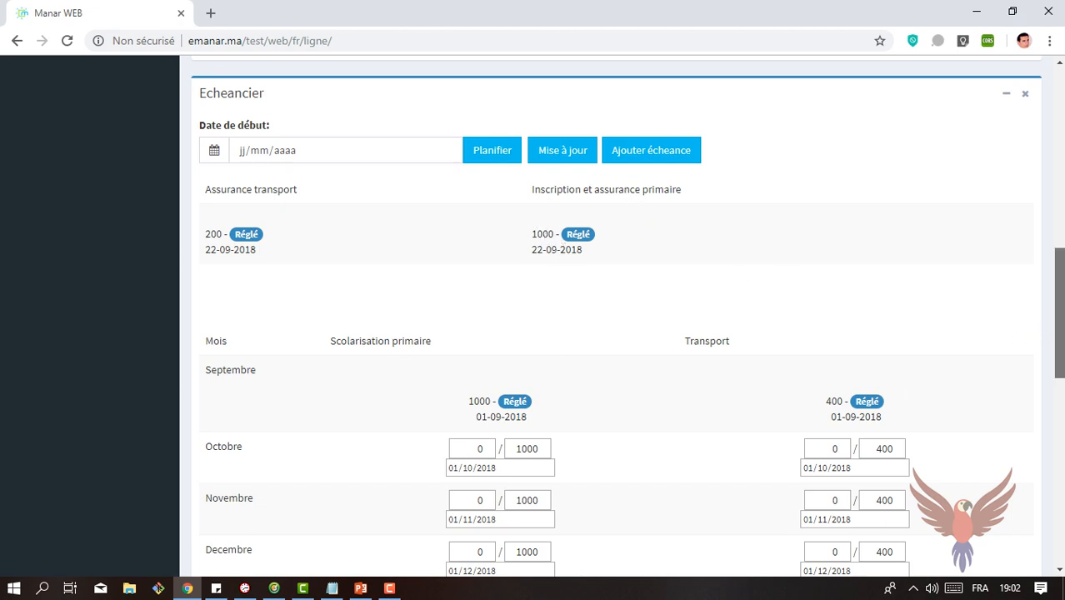
drag(1059, 292, 1059, 388)
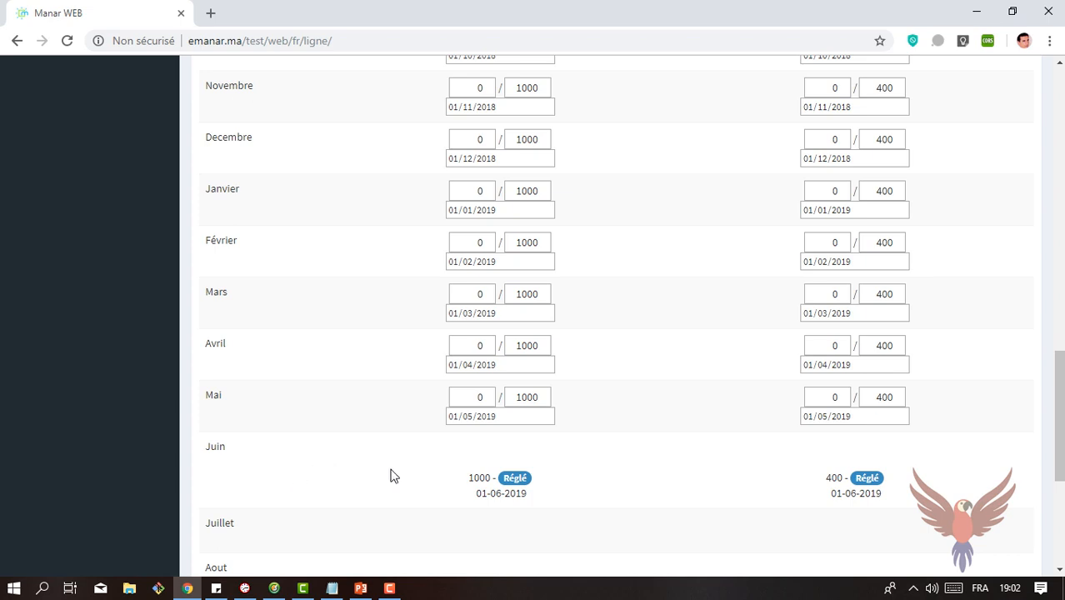
drag(1061, 425, 1063, 390)
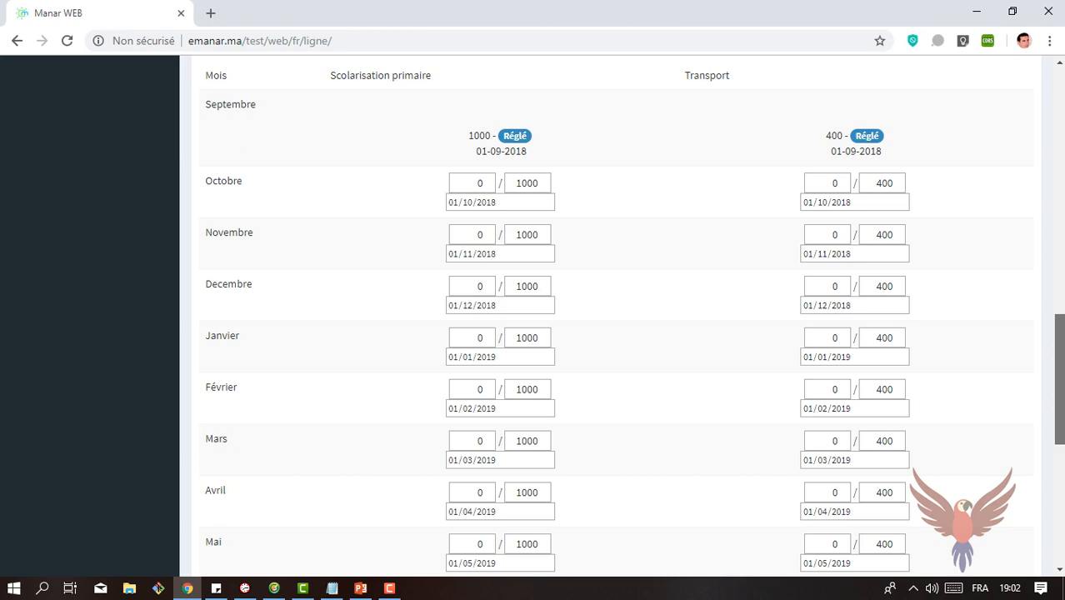
Step: Open the payment sheet of the 6° Année Primaire Général sibling from the list of students with the same guardian
drag(1061, 360, 1063, 146)
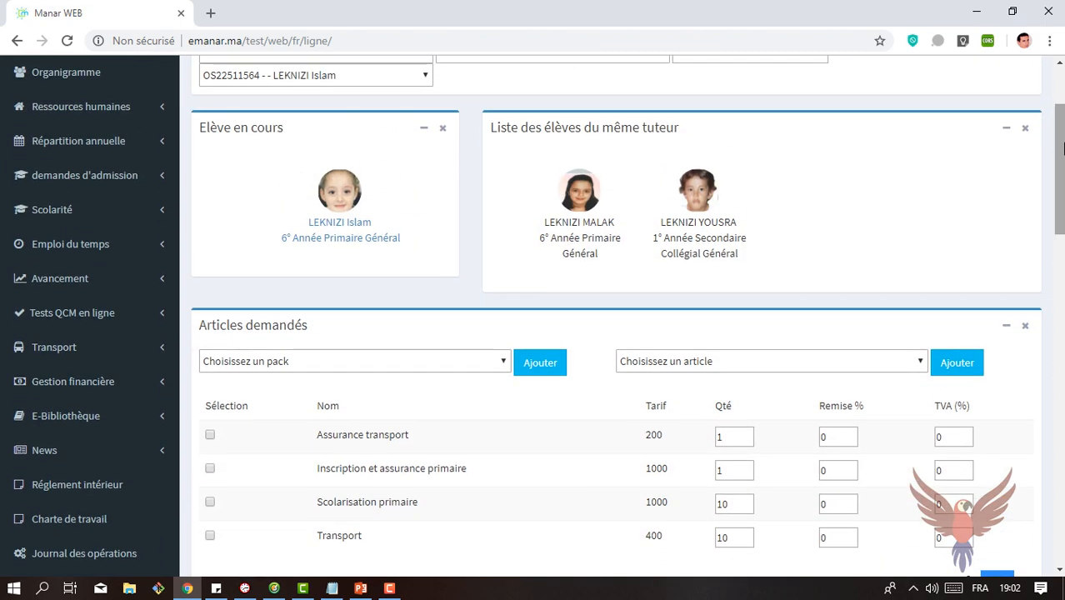
click(582, 191)
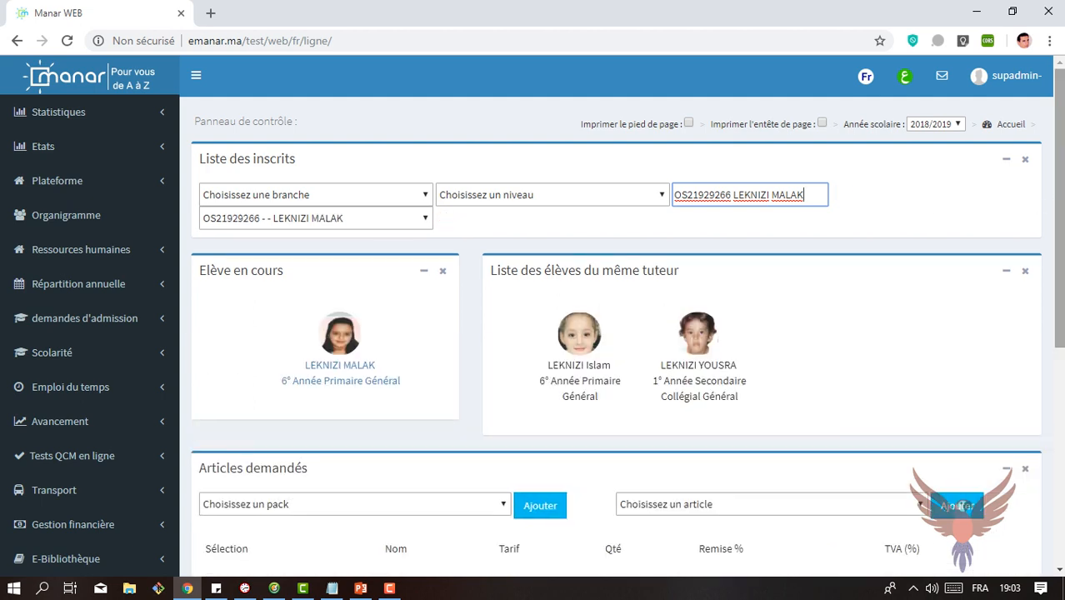
scroll(1055, 315, down, 3)
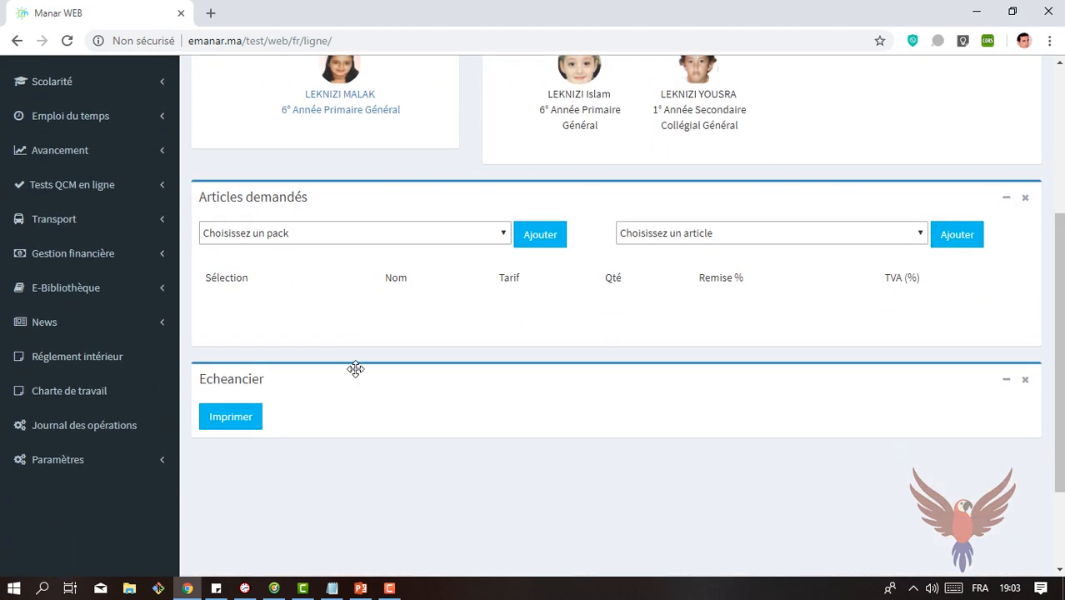
click(822, 237)
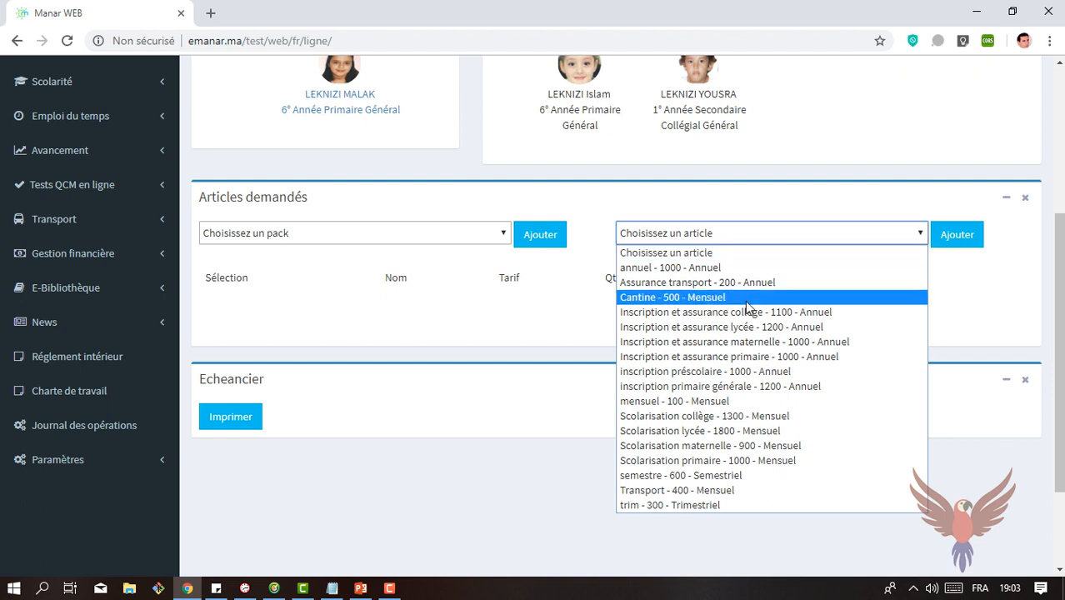
click(705, 352)
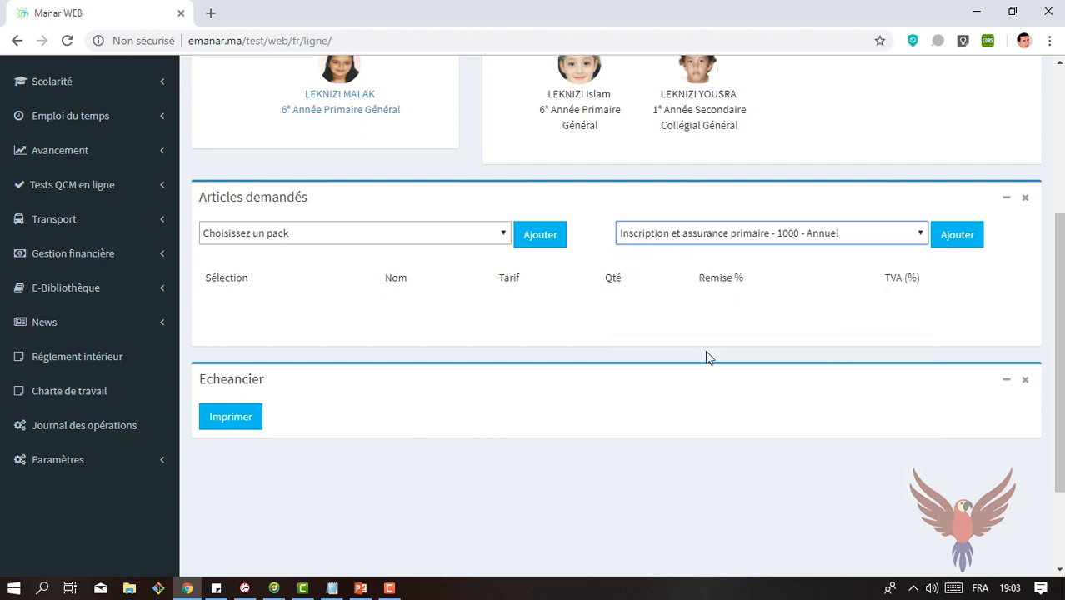
click(880, 233)
click(879, 232)
Step: Add Pack Primaire to the student's requested articles
click(504, 237)
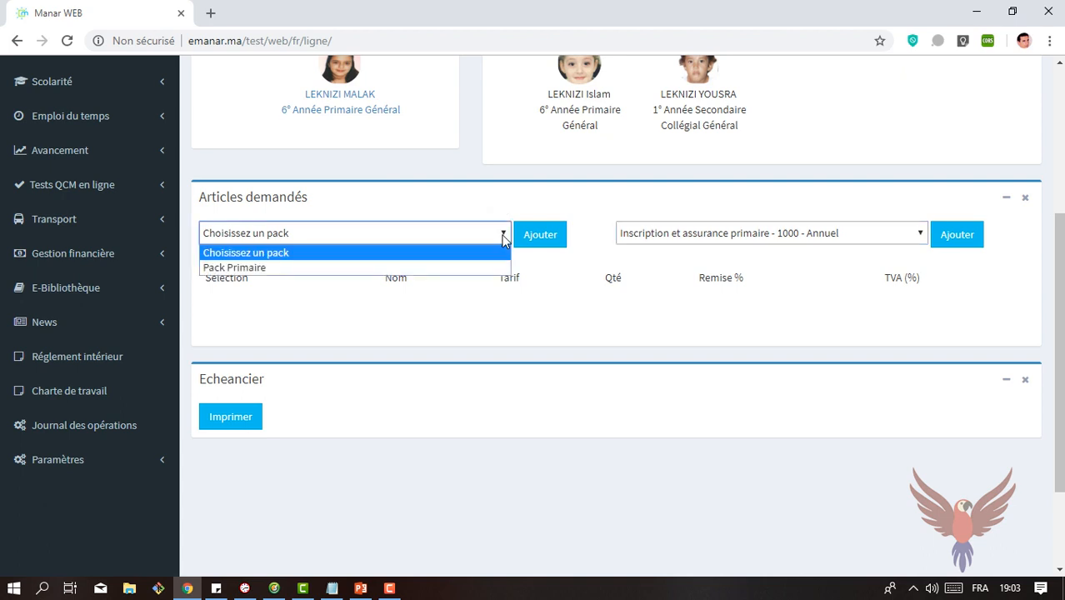
click(388, 267)
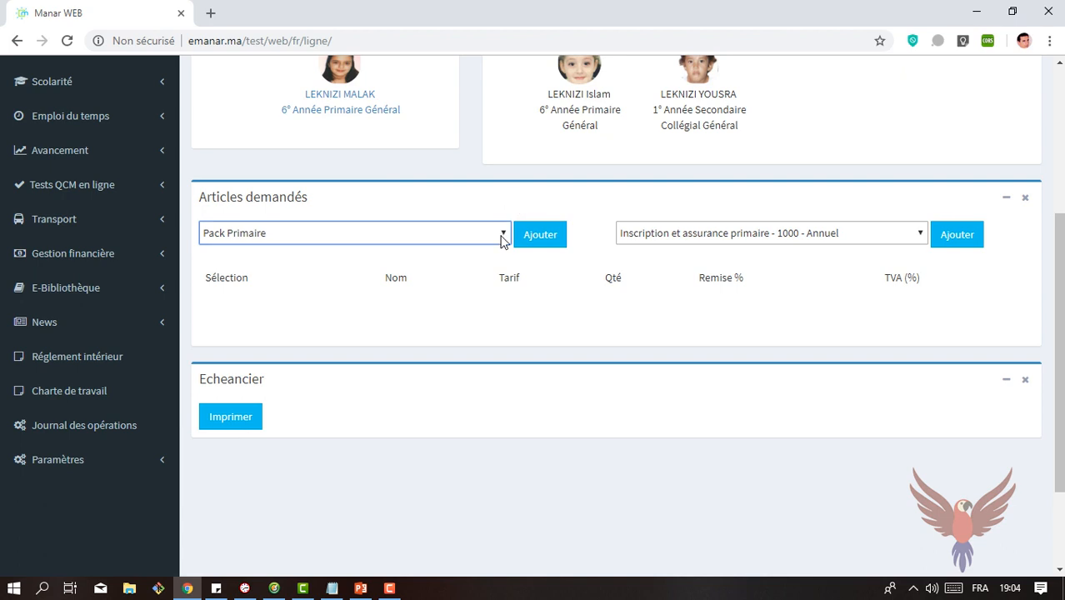
click(504, 235)
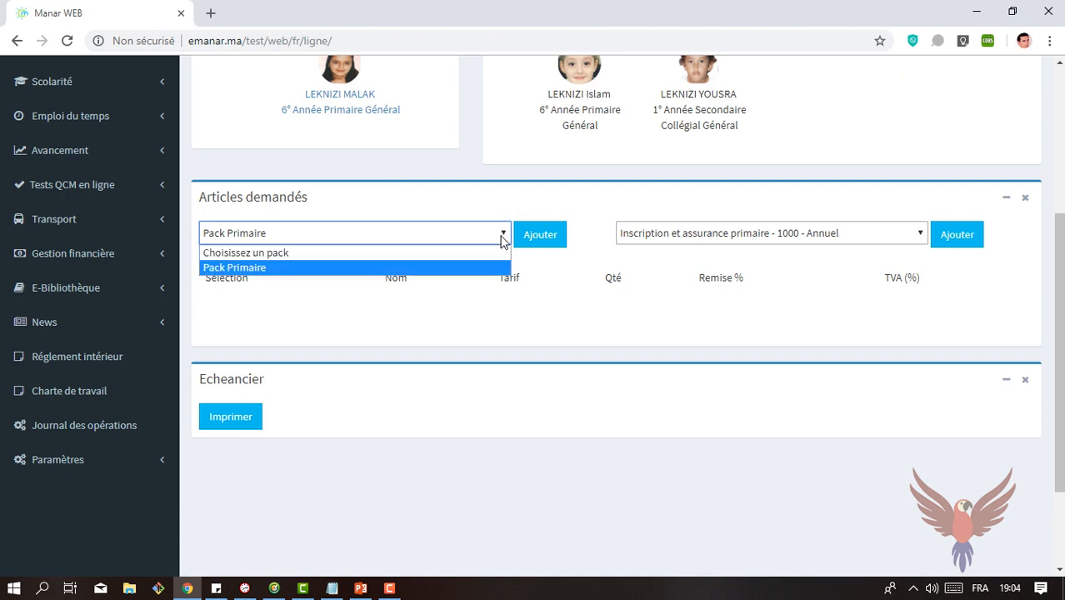
click(504, 238)
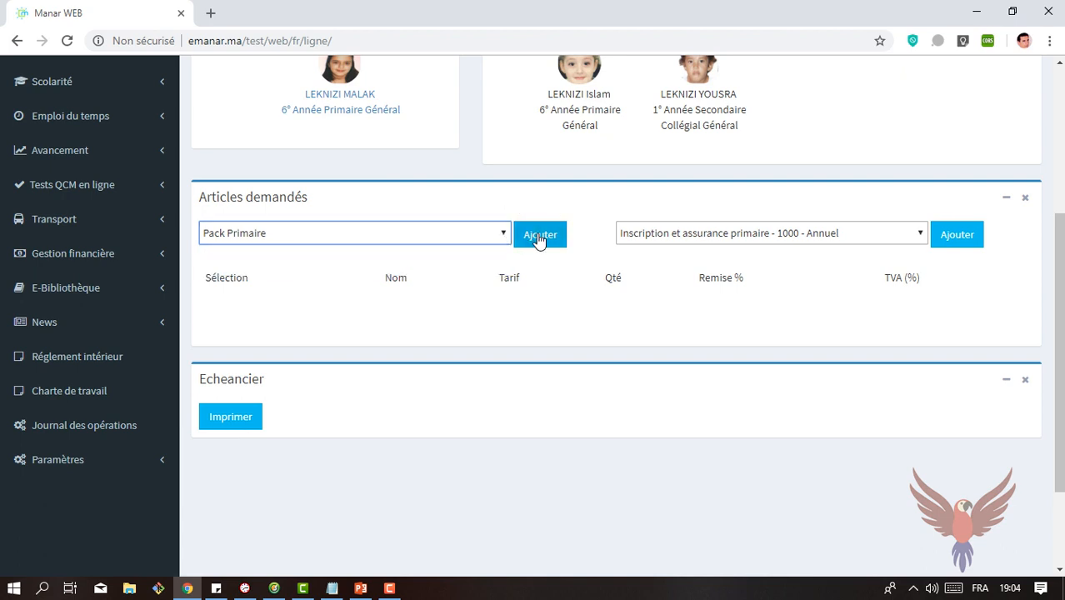
click(537, 237)
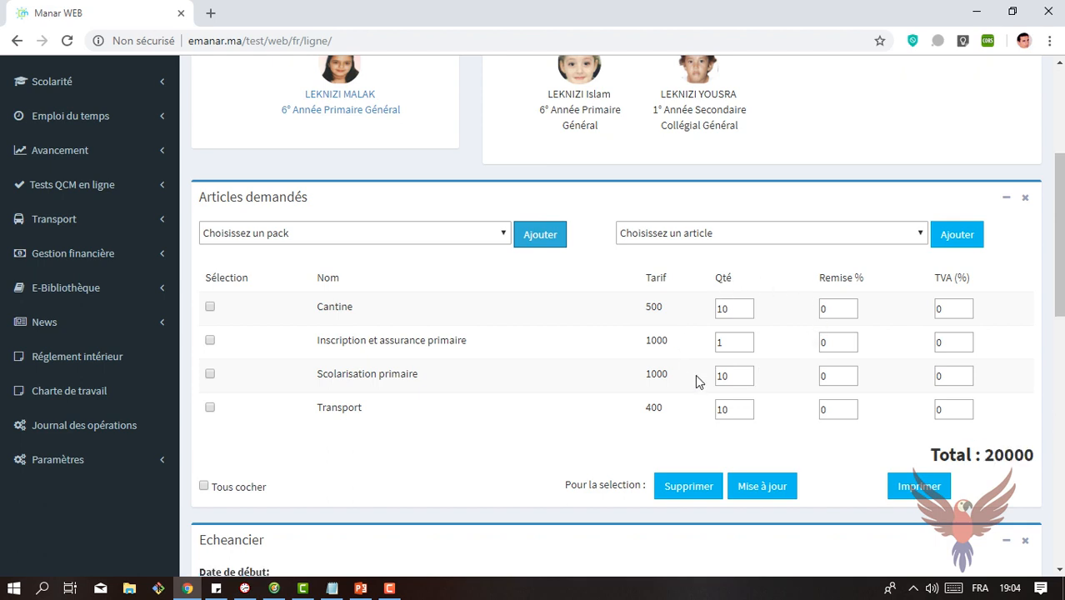
Step: Select the discount value of Inscription et assurance primaire, and mark the Transport article without removing it
double_click(832, 344)
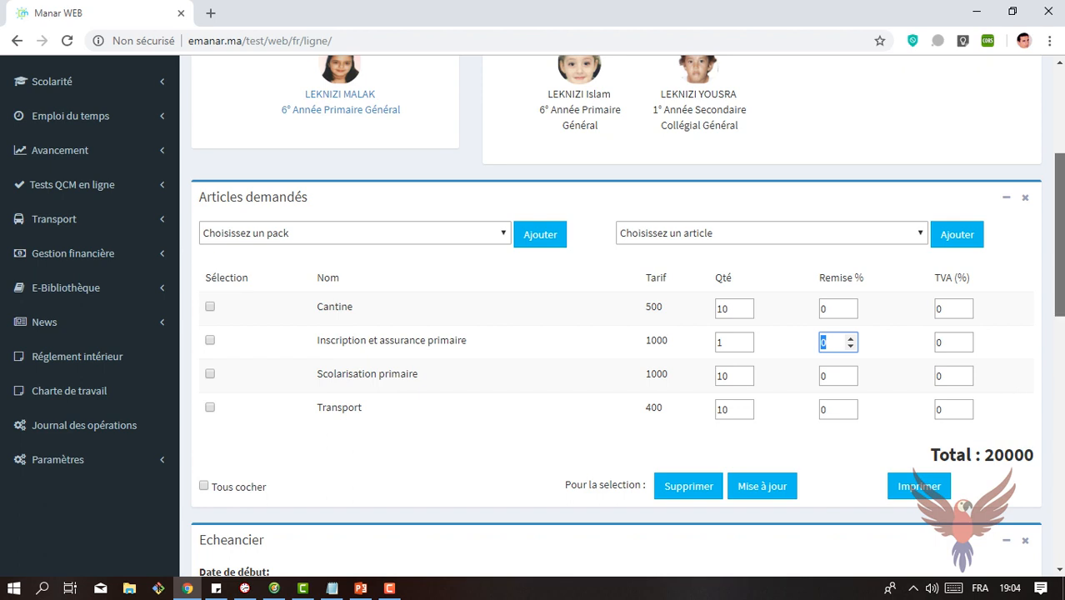
drag(1062, 234, 1062, 261)
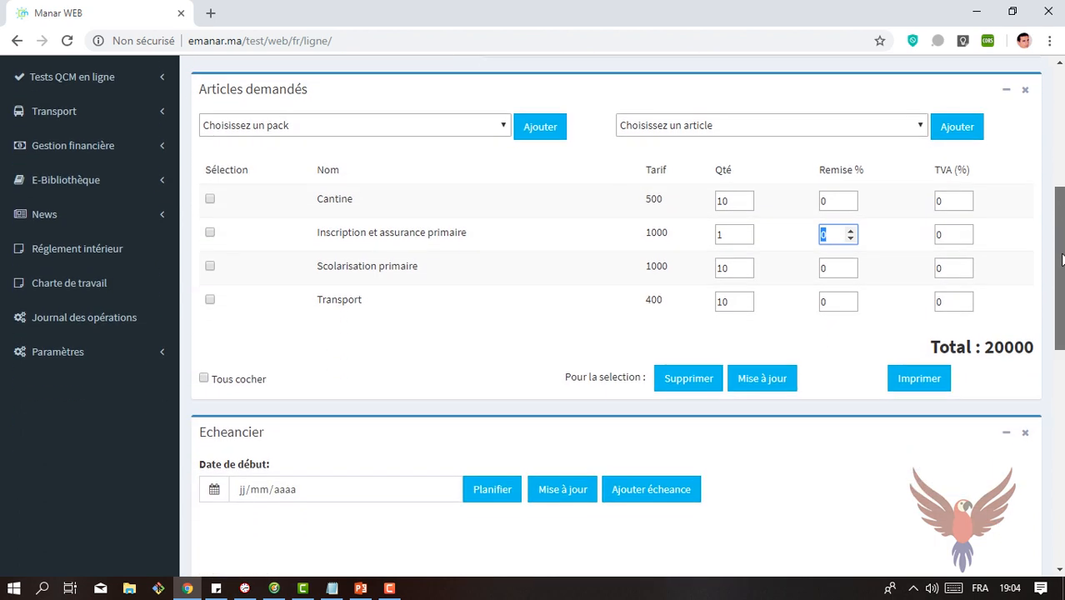
click(210, 303)
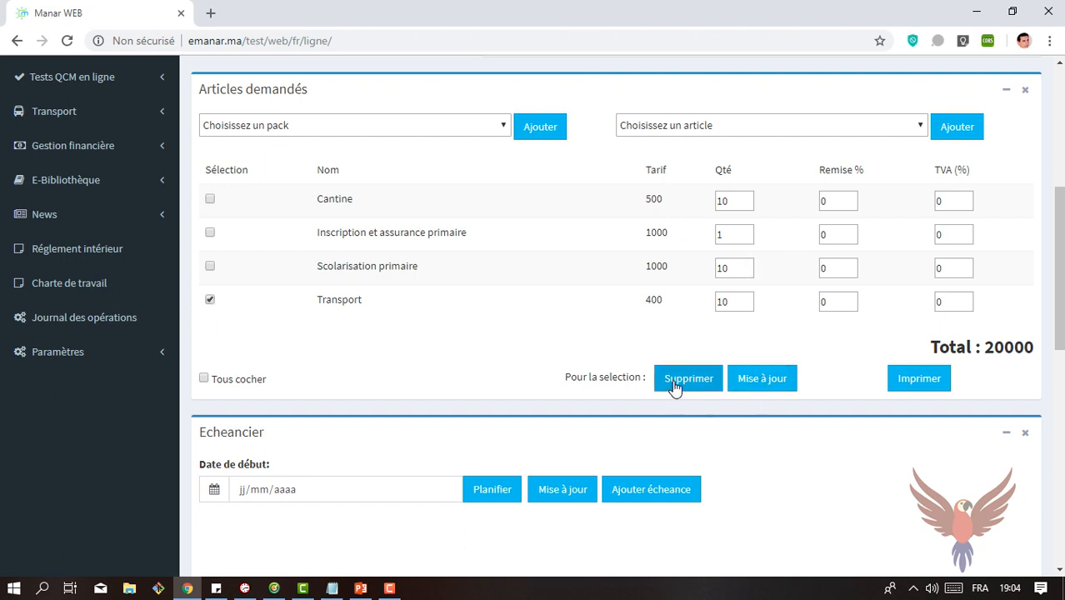
Step: Set the payment schedule's start date to 01/09/2018, generate the instalment plan, and review the monthly instalments
drag(1061, 248, 1062, 350)
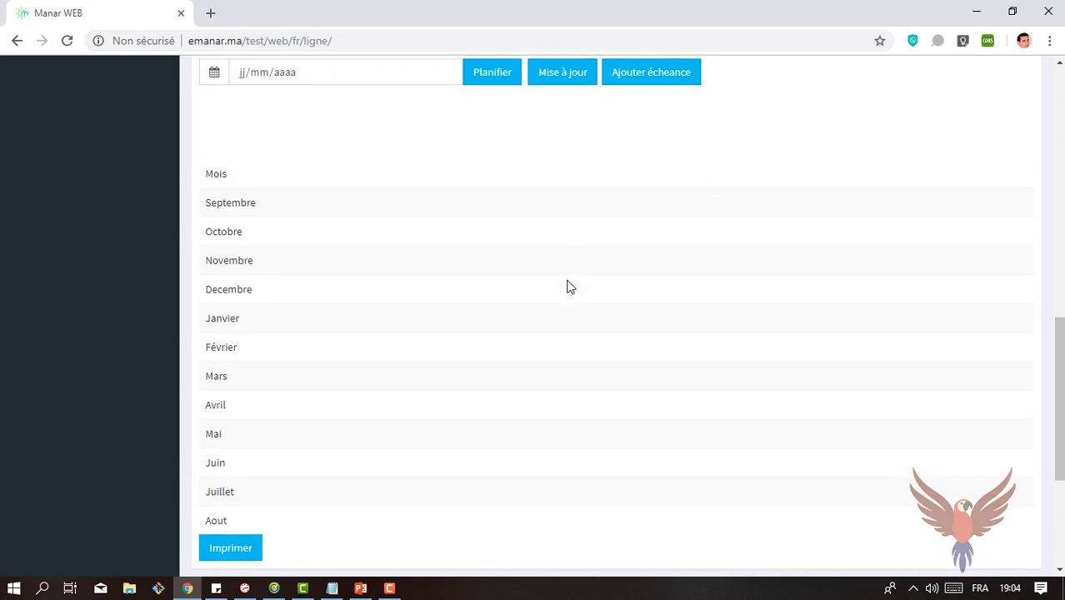
scroll(713, 314, up, 2)
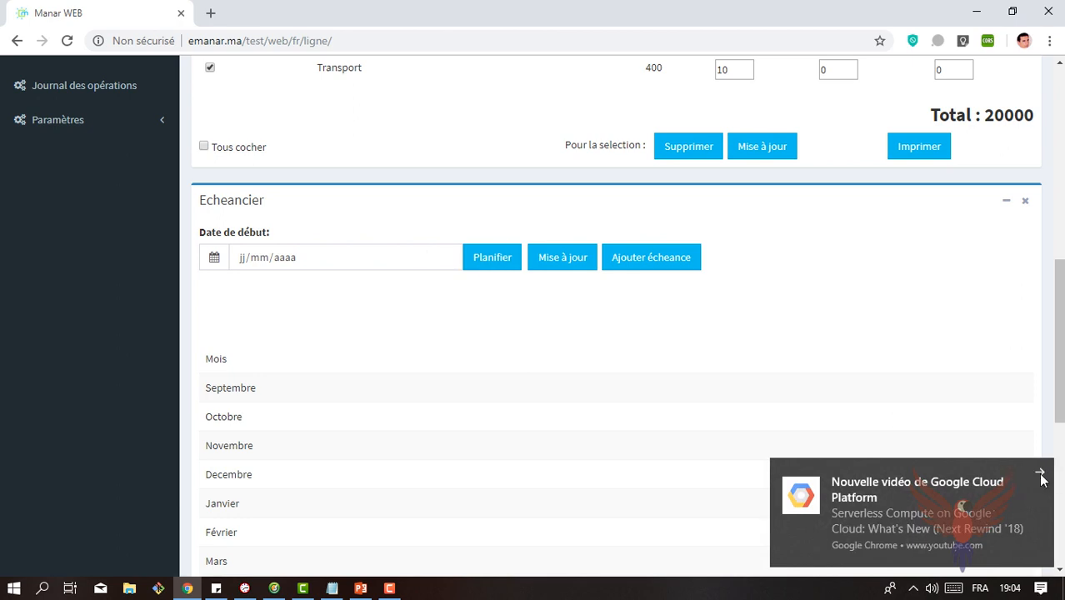
click(1040, 473)
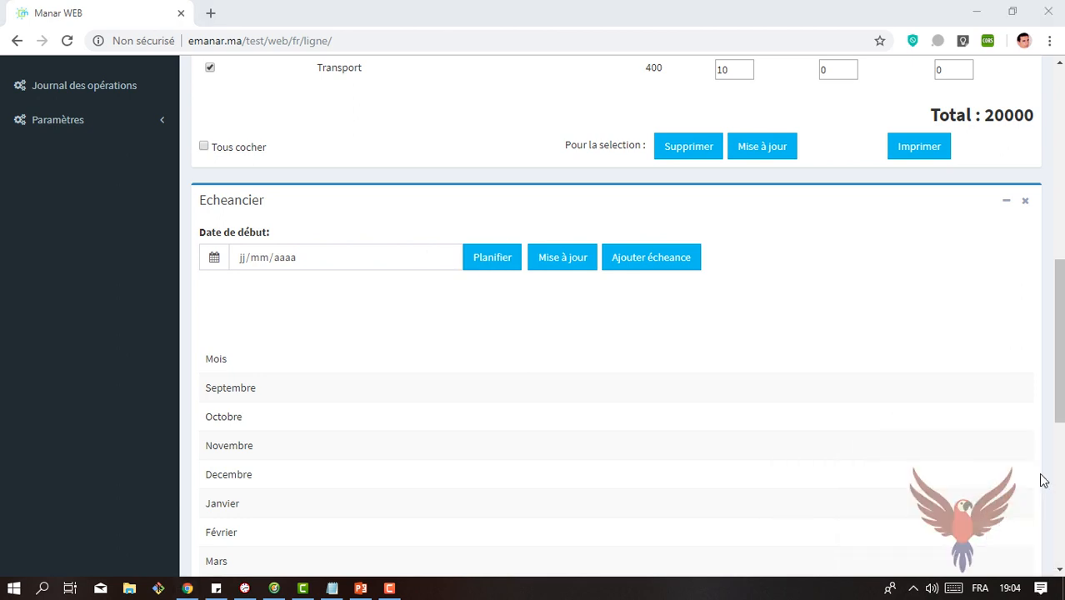
click(446, 258)
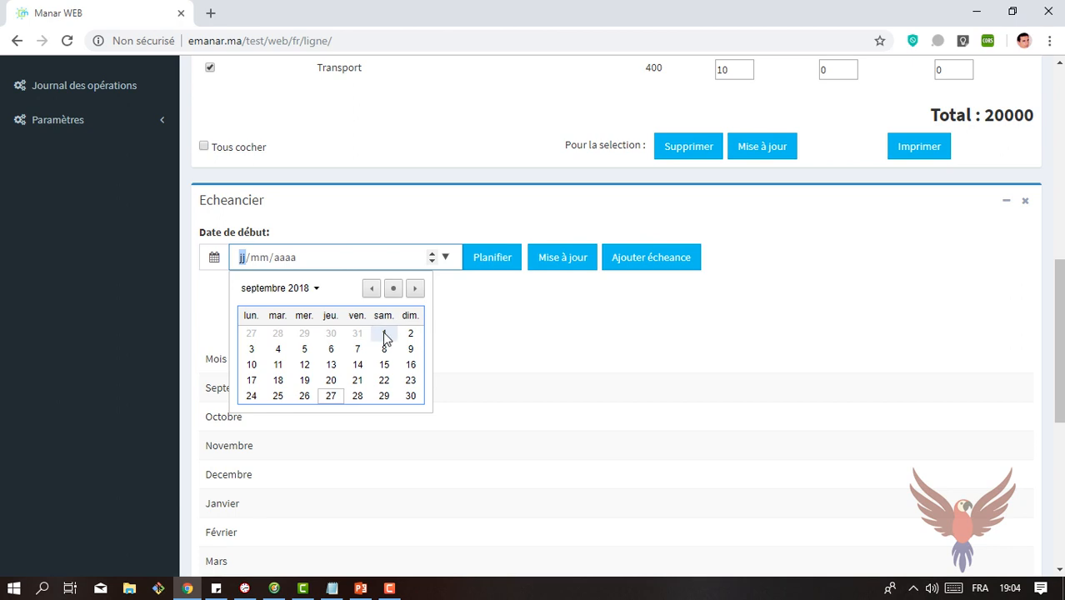
click(384, 335)
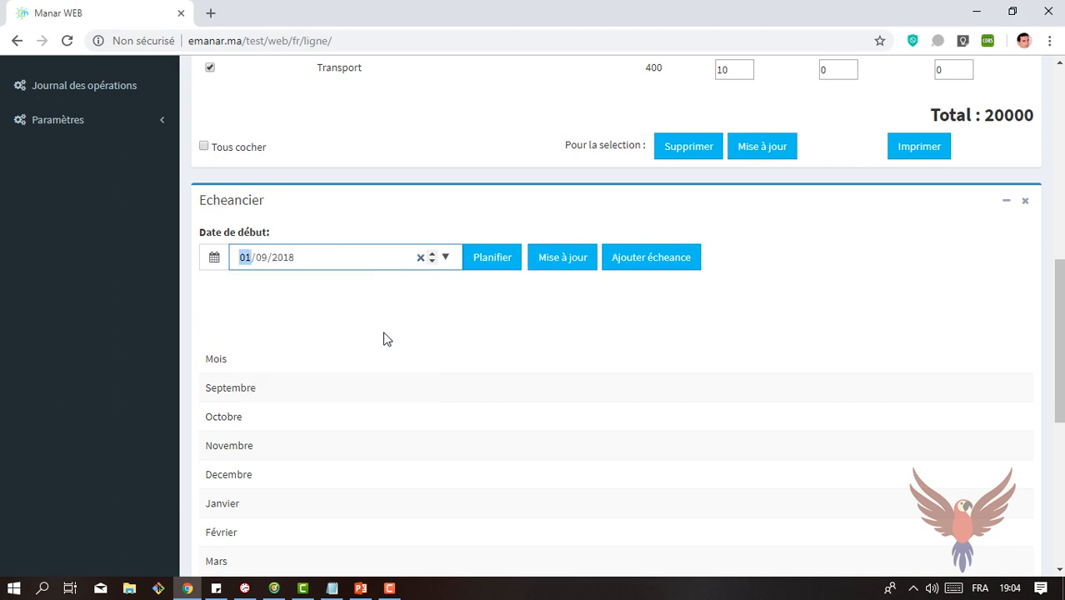
click(504, 265)
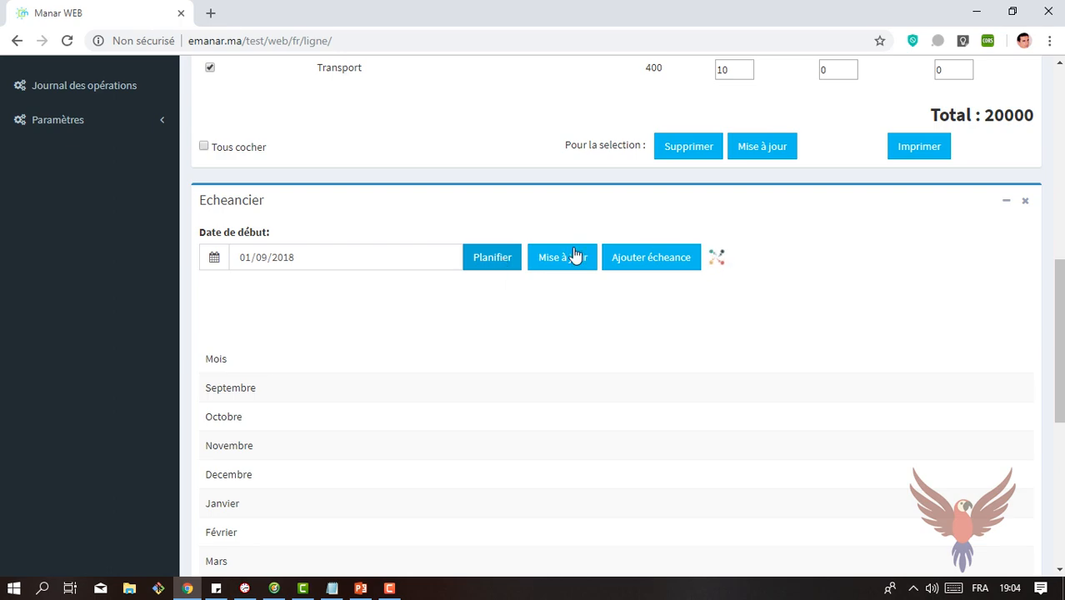
mouse_move(1061, 305)
mouse_down()
mouse_move(1060, 400)
mouse_move(1061, 215)
mouse_move(1052, 308)
mouse_up()
scroll(1052, 310, down, 3)
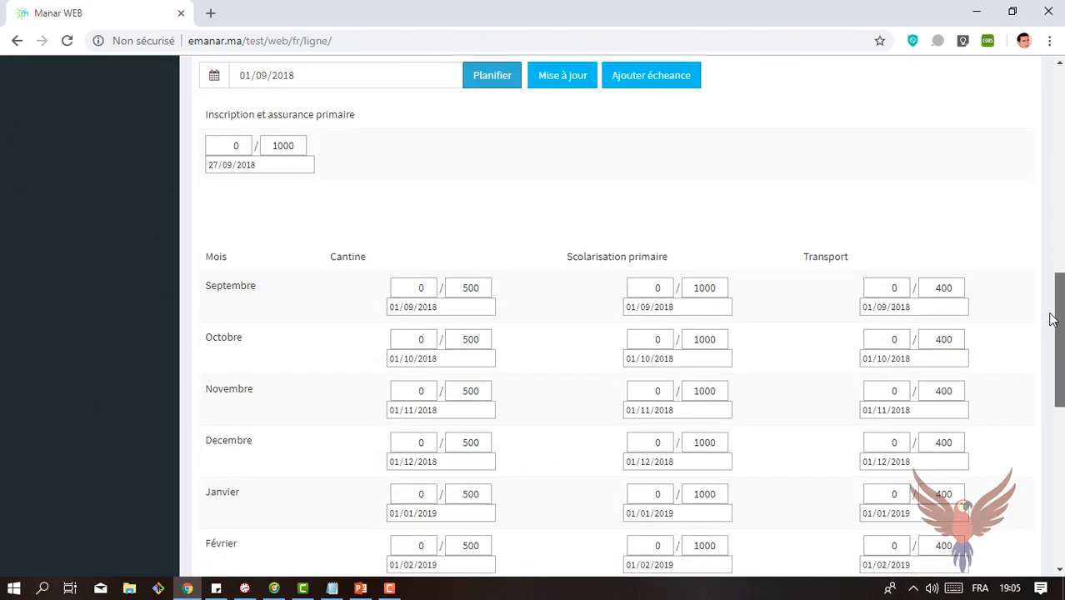
scroll(1047, 308, up, 3)
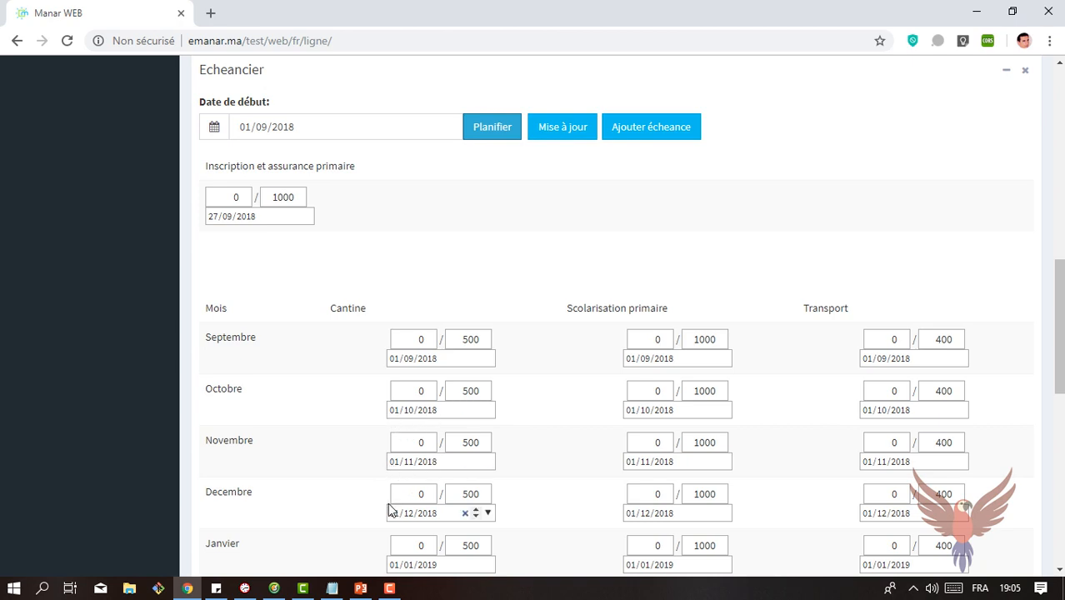
Step: Set the Transport instalments for Janvier and Février to 0 and update the payment schedule
drag(1059, 308, 1062, 339)
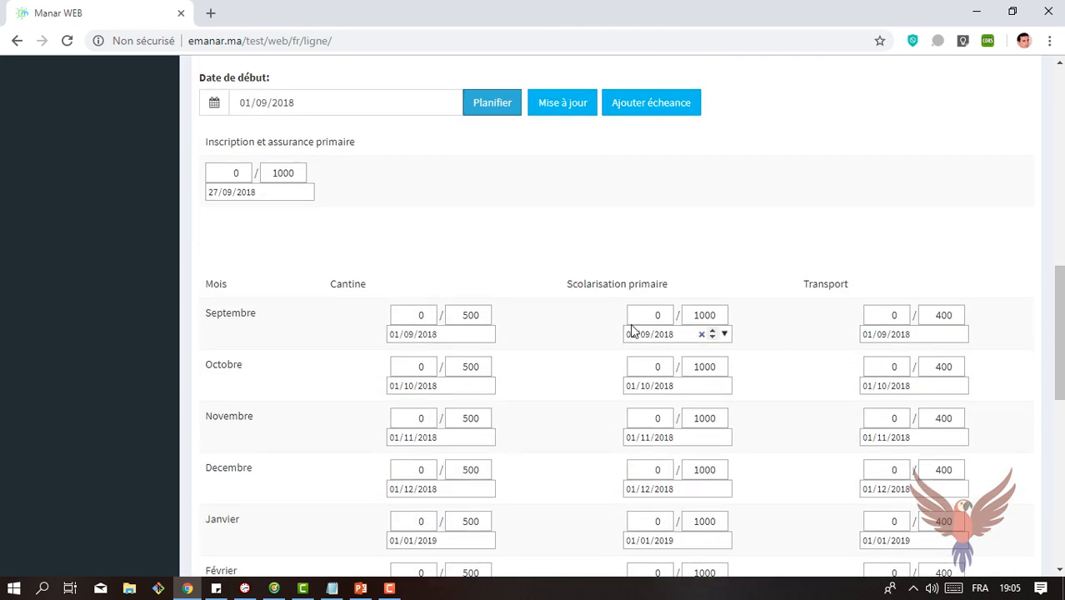
drag(575, 285, 646, 282)
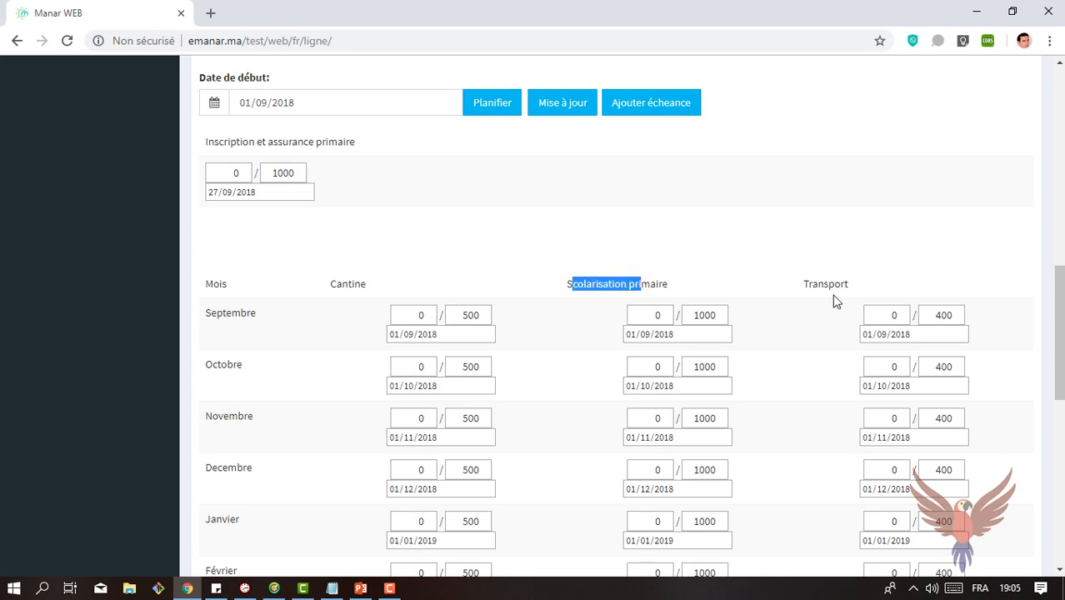
drag(1060, 334, 1063, 369)
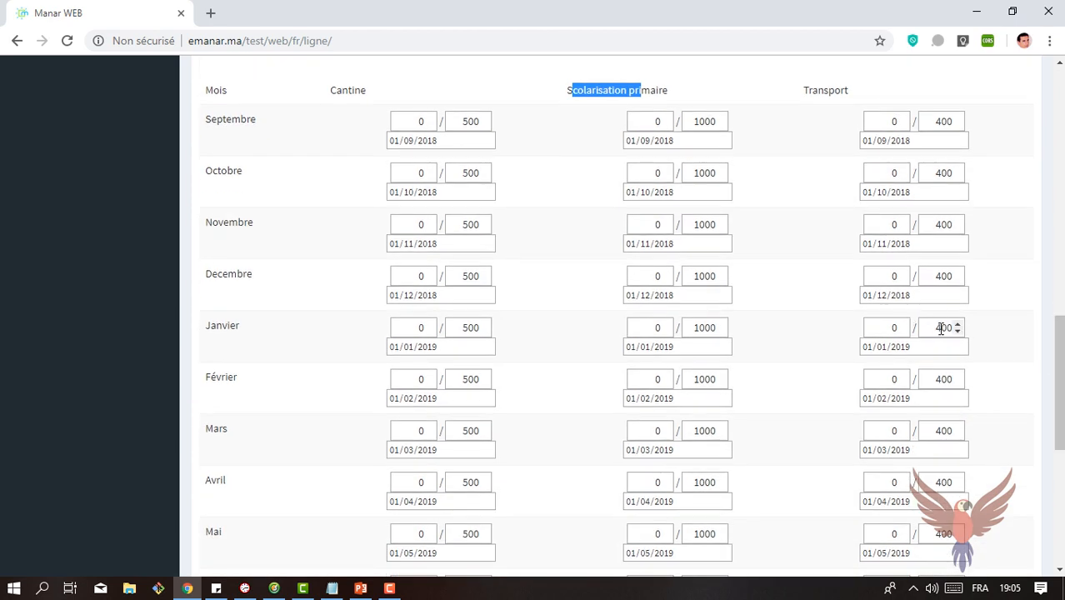
double_click(942, 328)
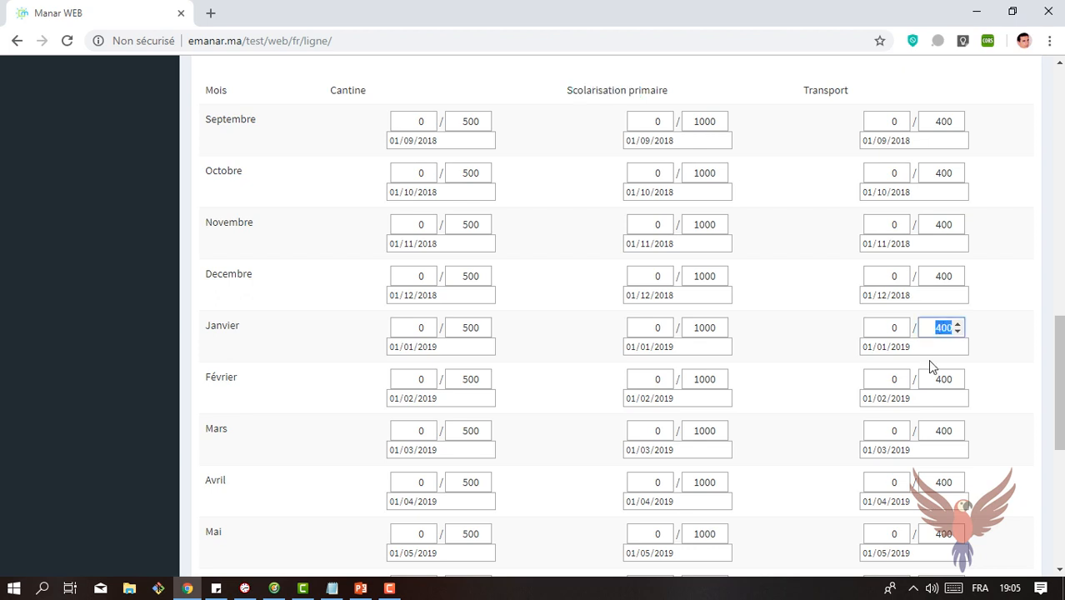
text(0)
click(952, 382)
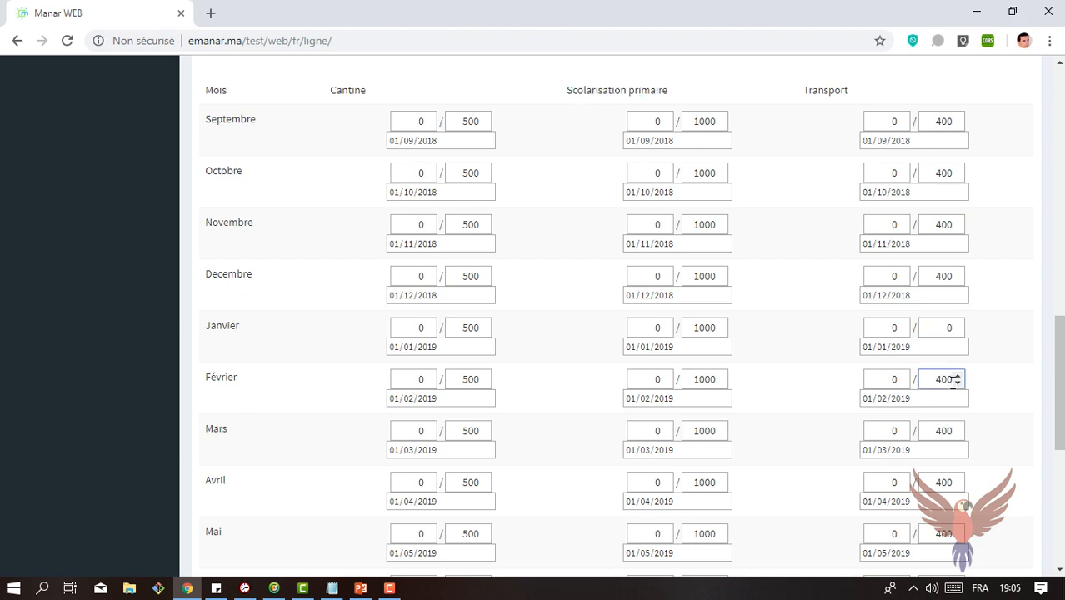
double_click(947, 379)
text(0)
scroll(1062, 409, down, 3)
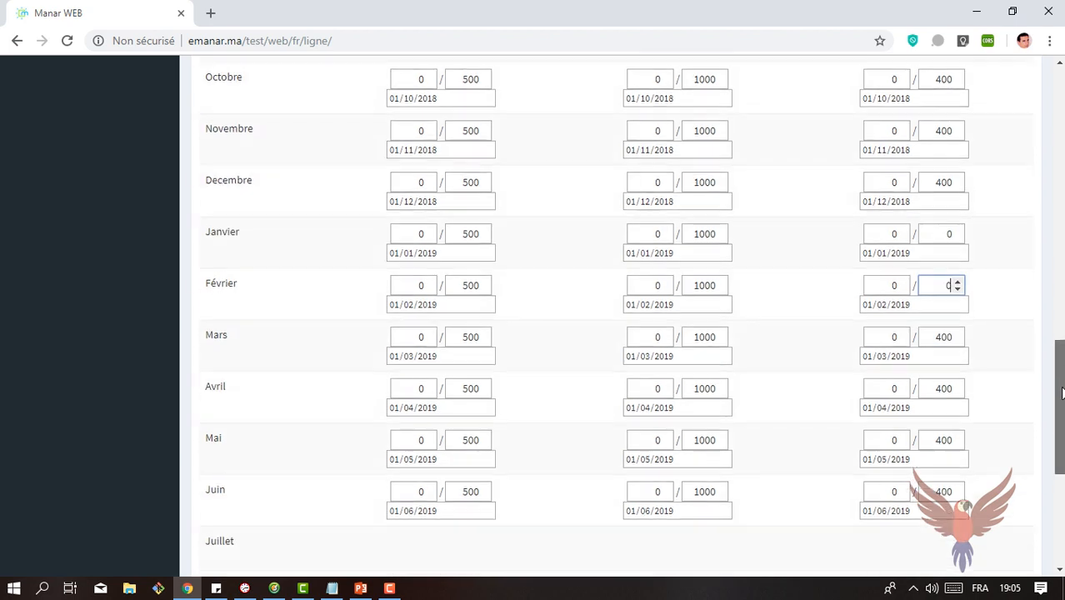
drag(1062, 409, 1062, 286)
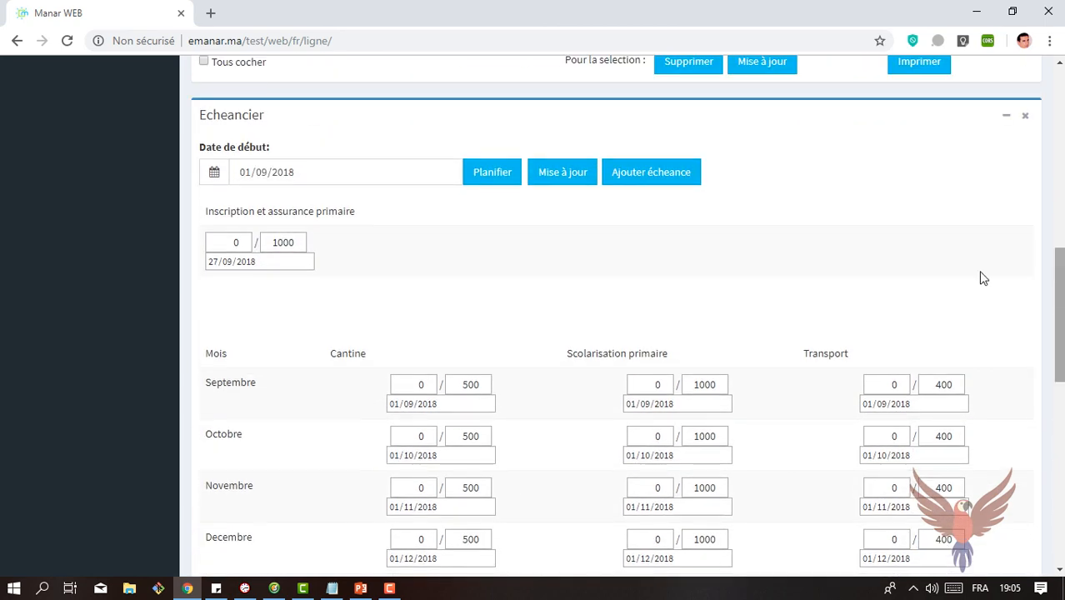
click(563, 185)
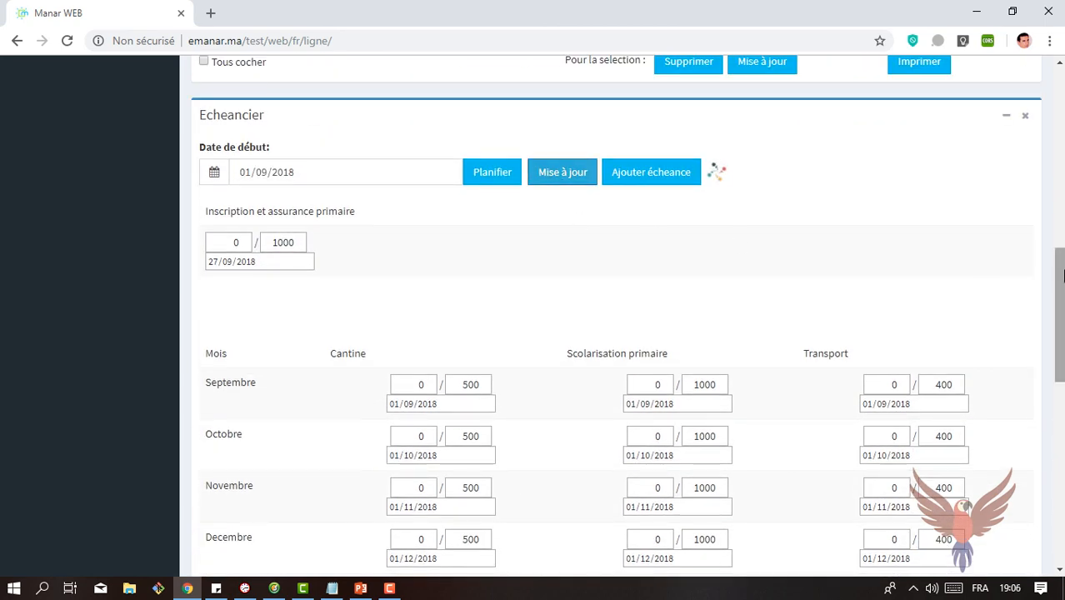
Step: Set the Cantine instalments from Février through Juin to 0 and update the payment schedule
drag(1062, 275, 1062, 358)
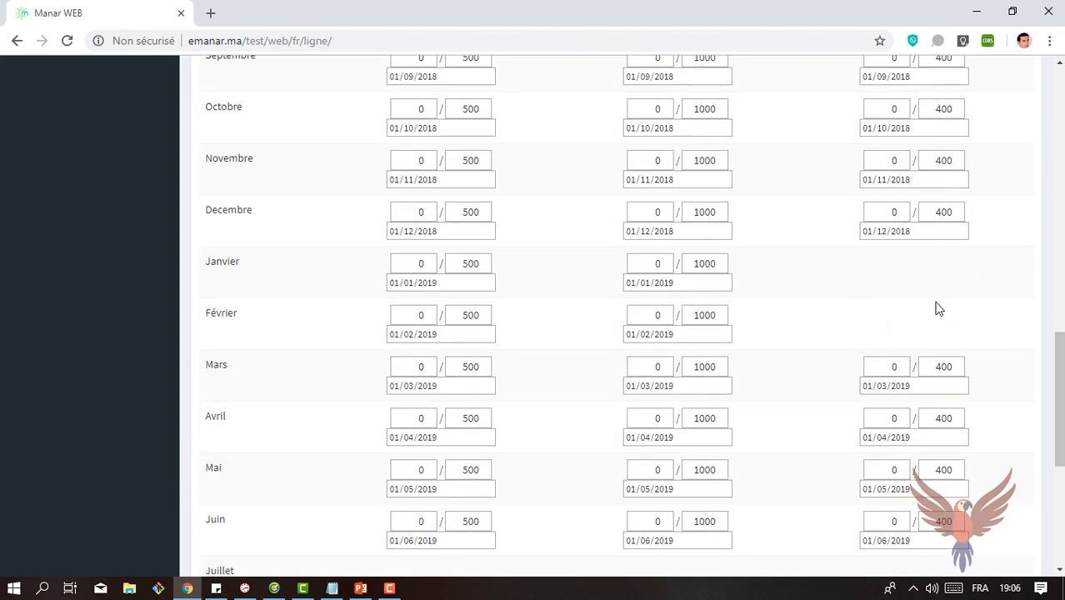
drag(1062, 398, 1062, 426)
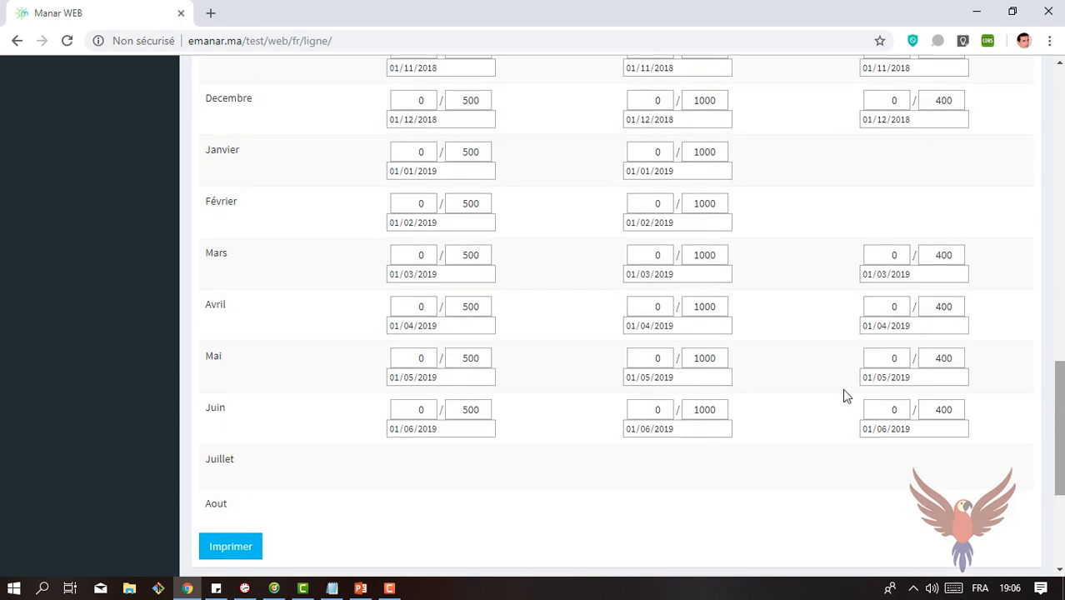
double_click(471, 204)
text(0)
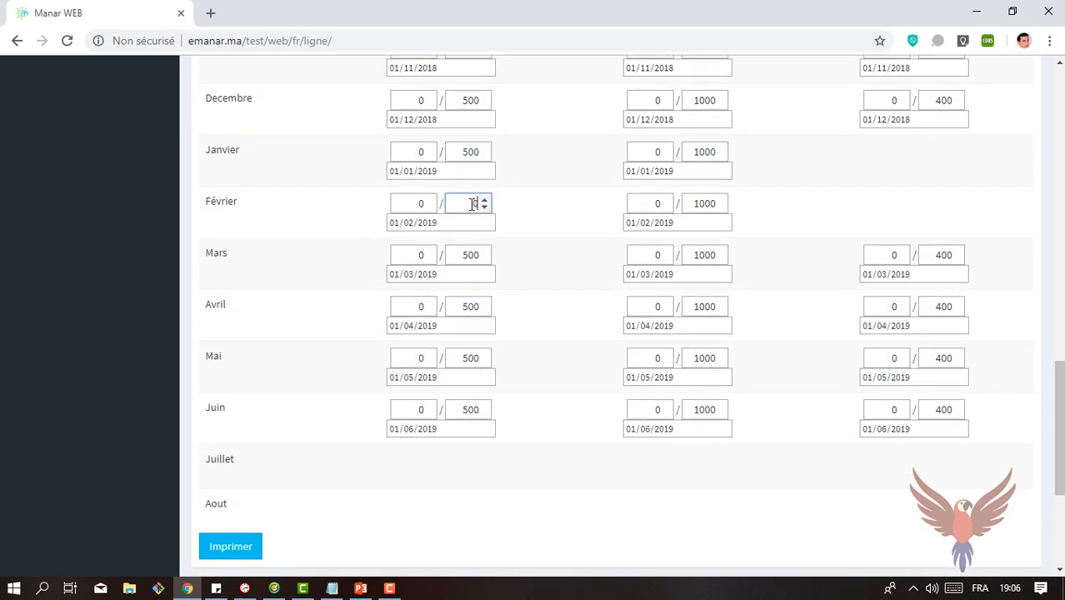
double_click(469, 258)
text(0)
double_click(468, 308)
text(0)
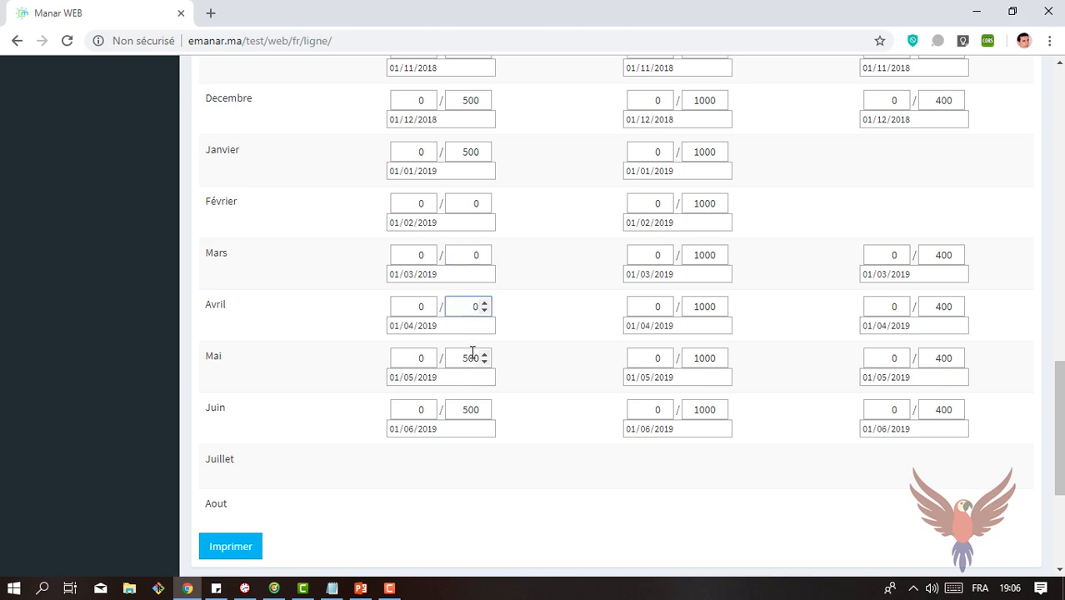
double_click(471, 357)
text(0)
double_click(469, 408)
text(0)
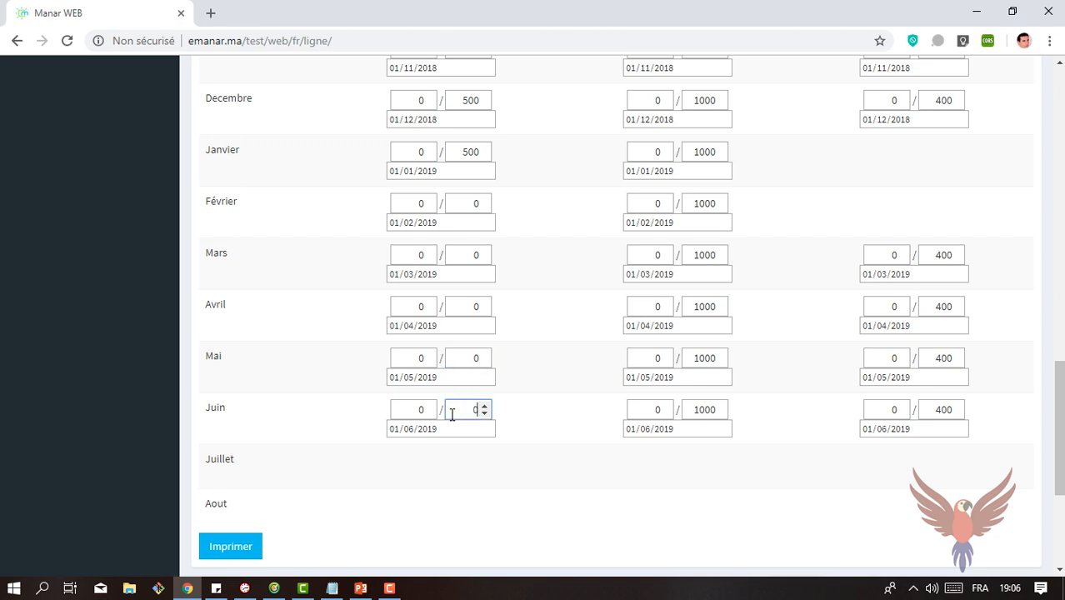
drag(1058, 403, 1057, 299)
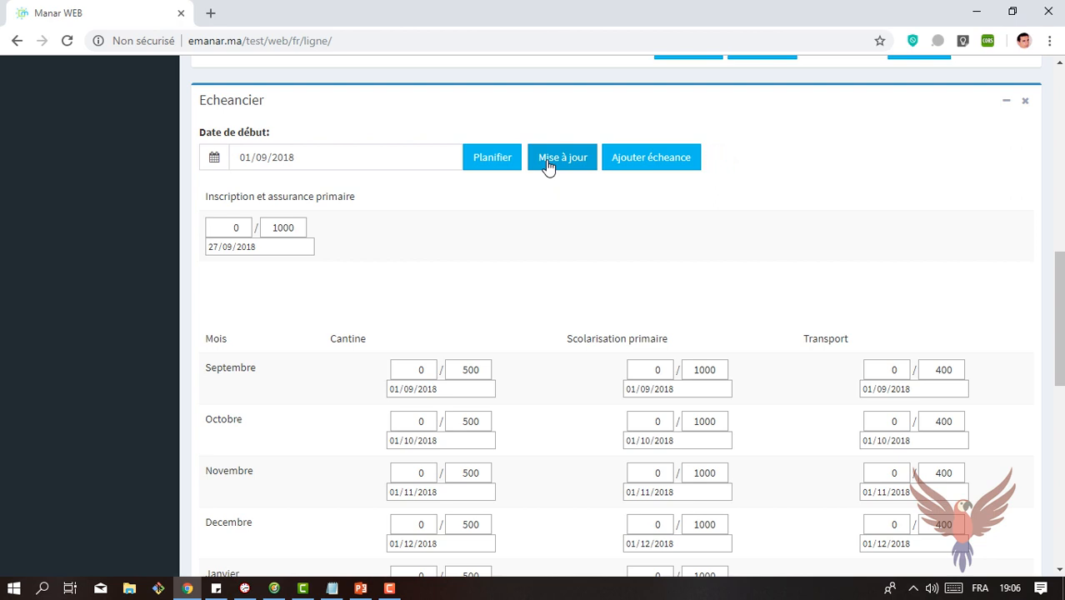
Step: Set the Scolarisation primaire instalments to 0 for Septembre and 2000 for Octobre, and update the payment schedule
drag(1058, 311, 1061, 371)
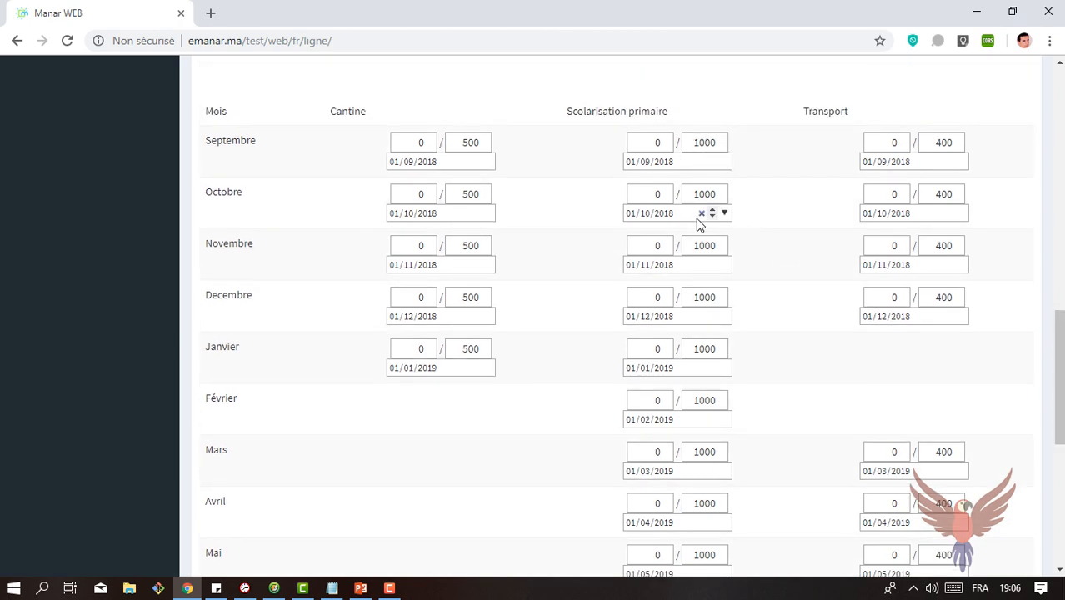
double_click(704, 142)
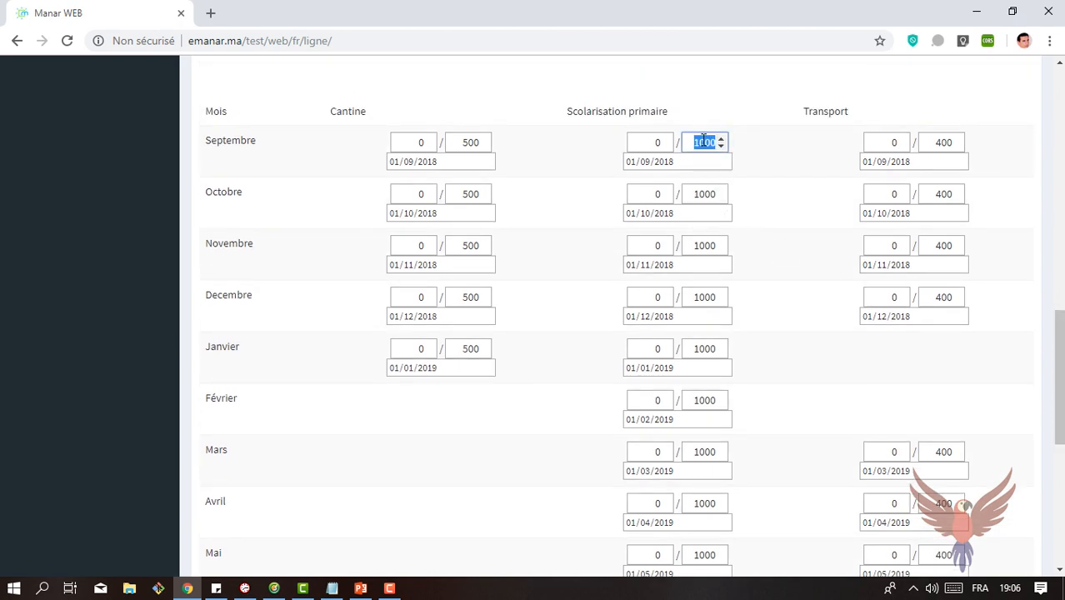
text(0)
click(700, 194)
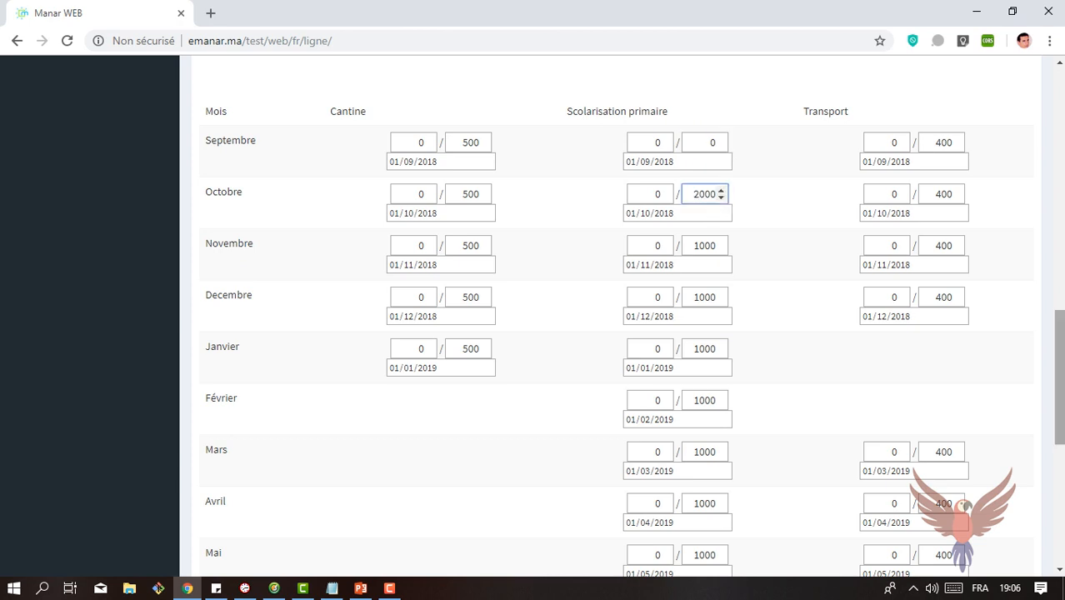
scroll(589, 295, up, 4)
click(561, 254)
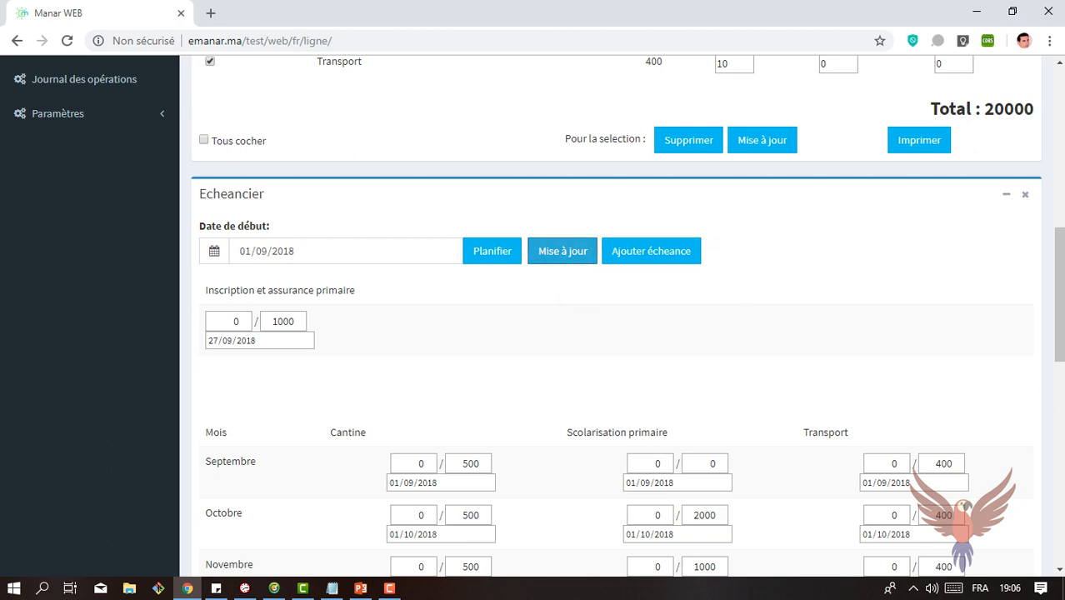
Step: Open the print preview of the student's payment schedule and look through its pages
drag(1059, 311, 1056, 448)
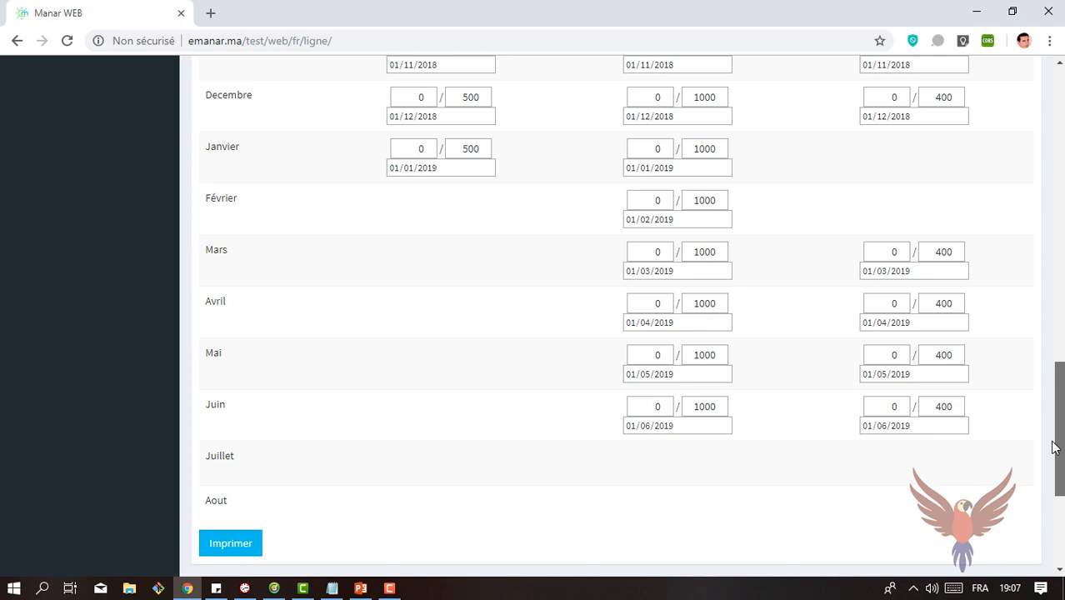
click(248, 544)
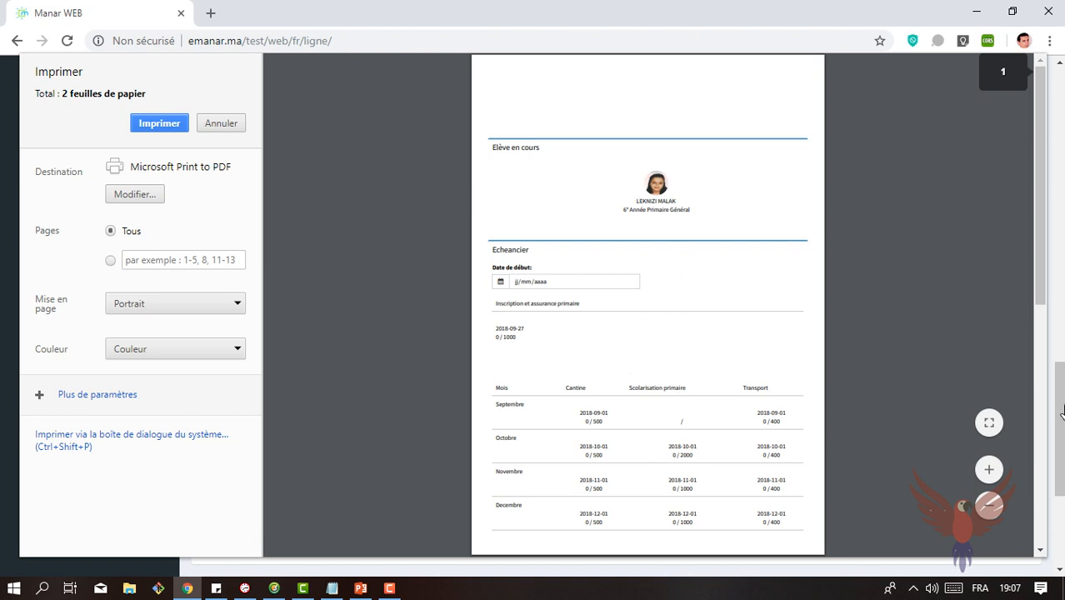
click(1040, 473)
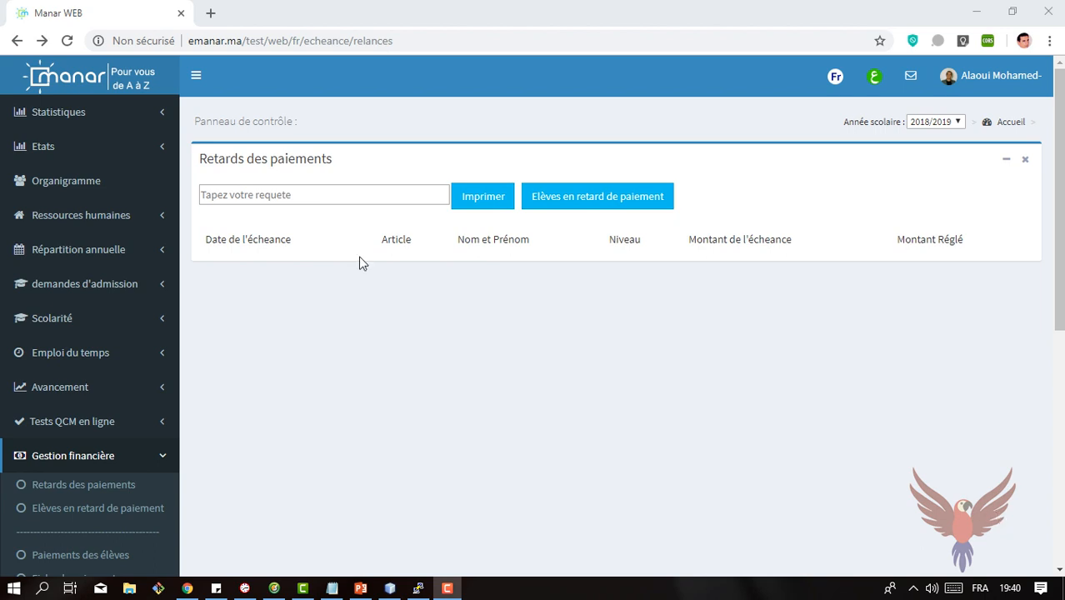
Step: Add a new student to the student list with "test" as both last name and first name, and save the record
click(103, 322)
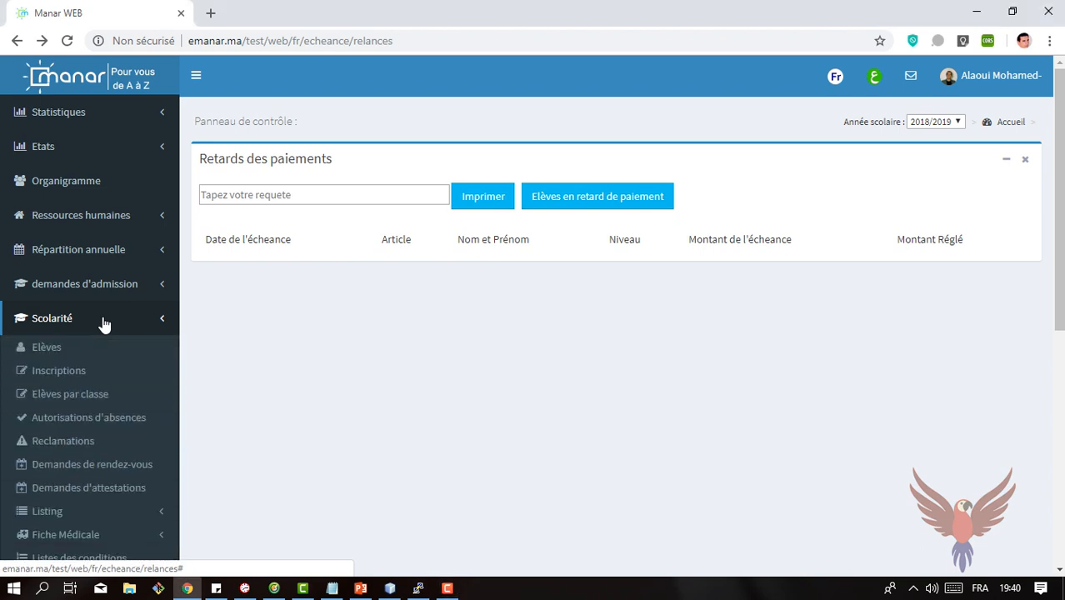
click(52, 349)
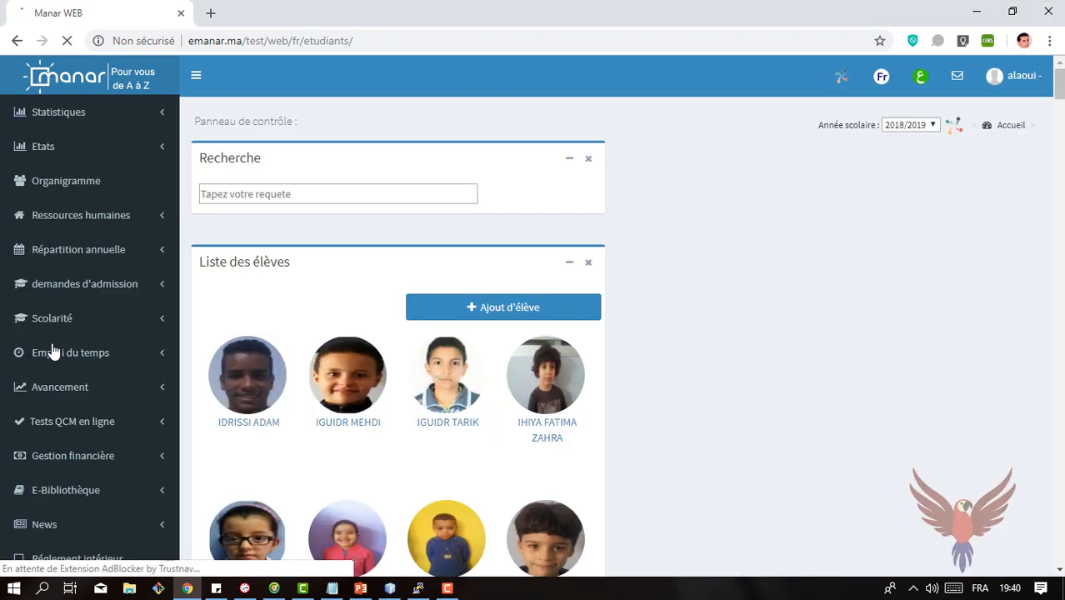
click(492, 314)
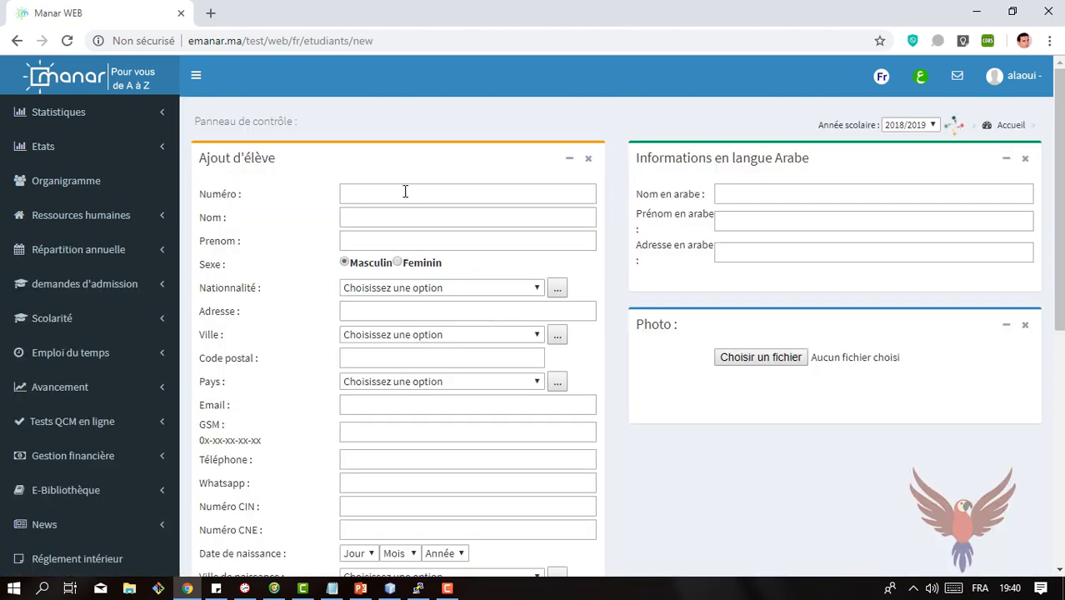
click(405, 213)
text(test)
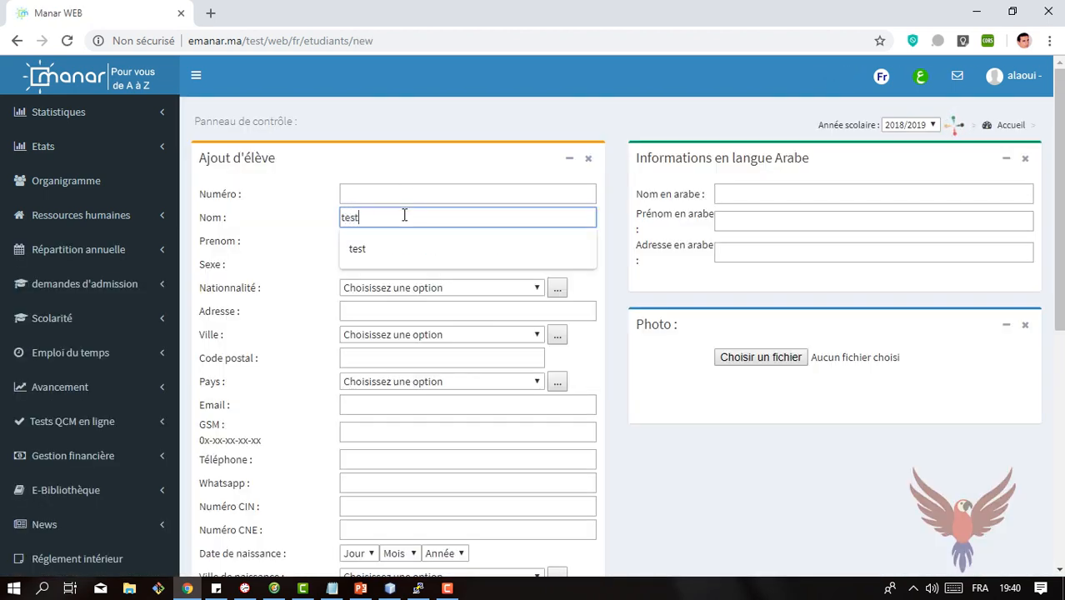
key(Tab)
text(test)
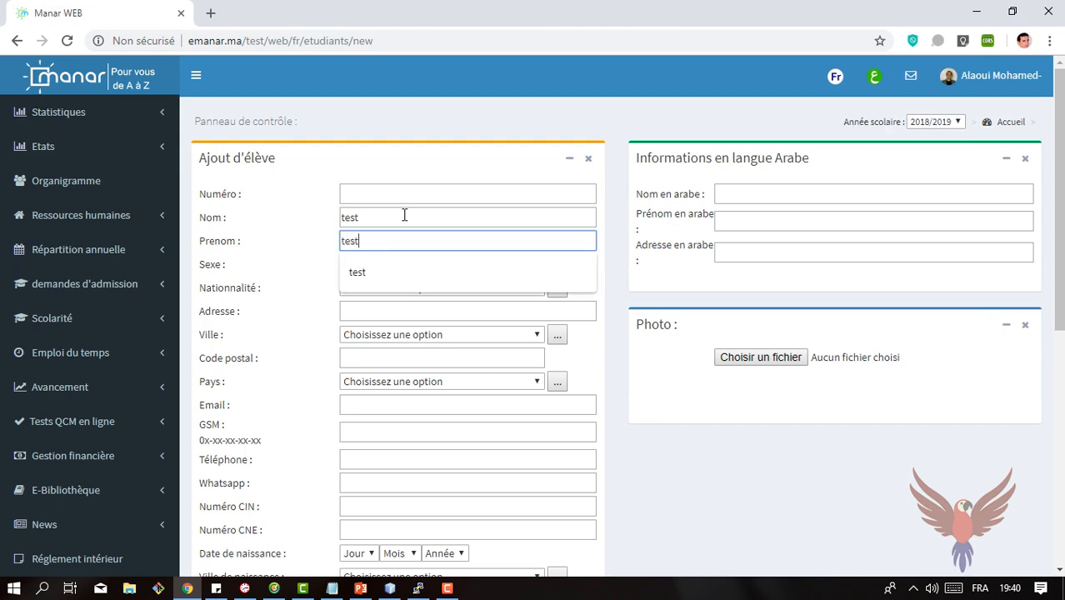
click(713, 465)
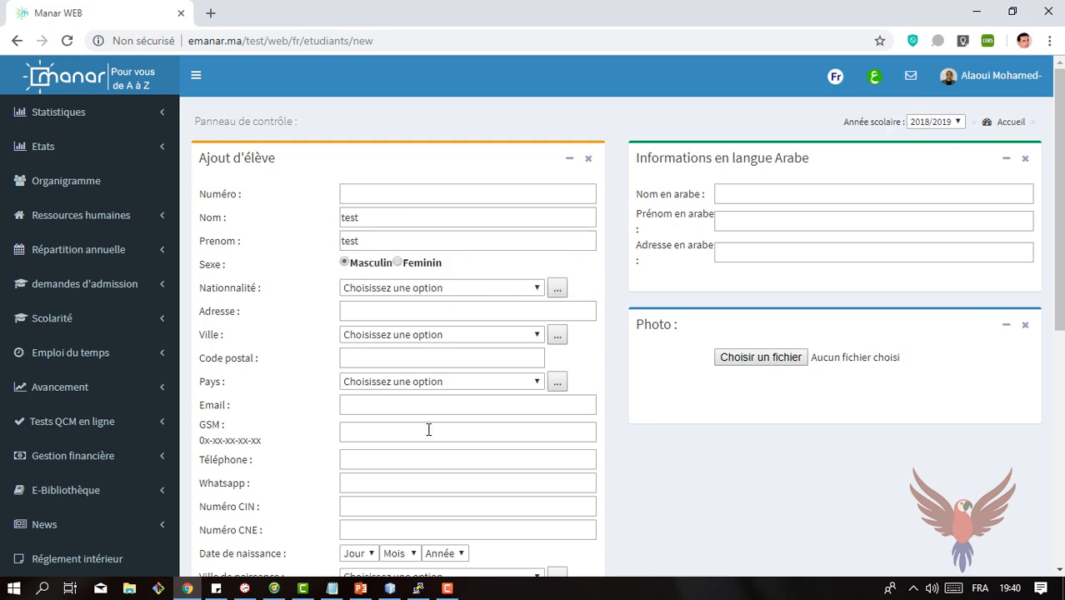
drag(1060, 246, 1060, 482)
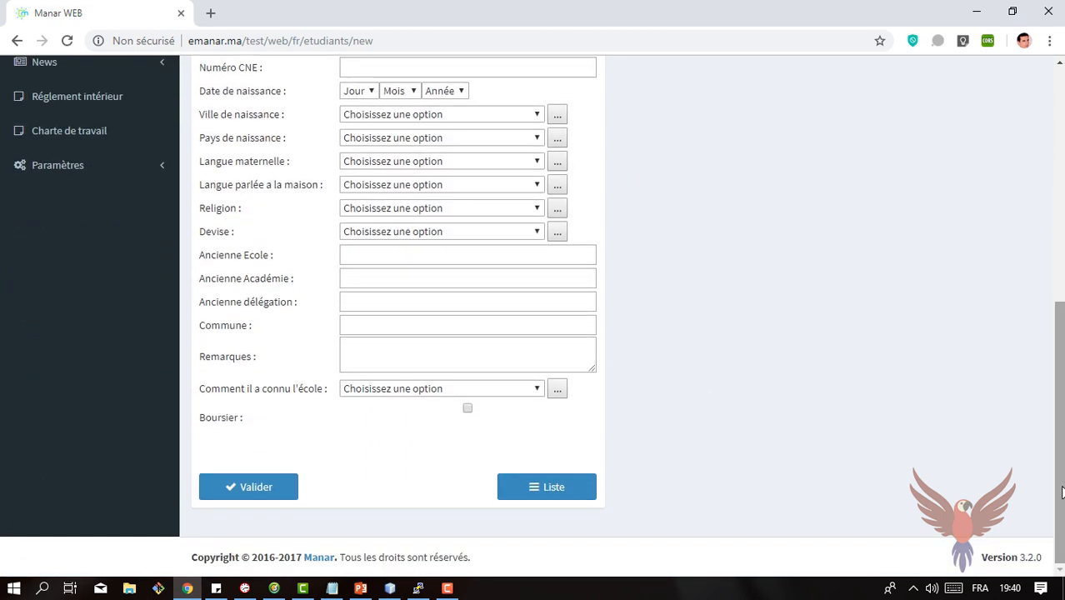
click(276, 490)
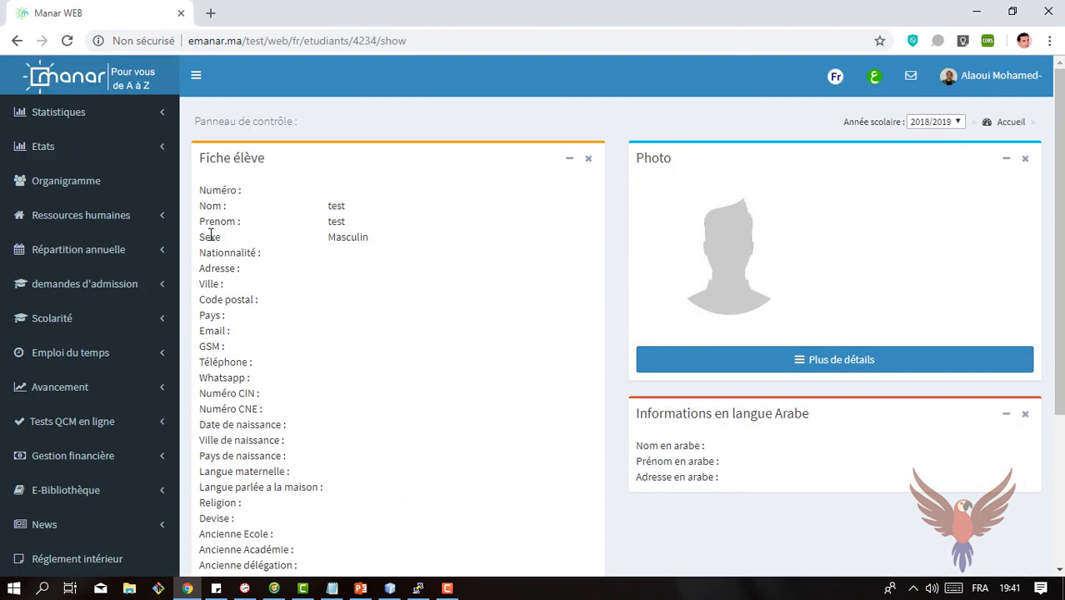
Step: Open the student enrolment page and display the enrolled students of level 6° Année Primaire Général
click(38, 322)
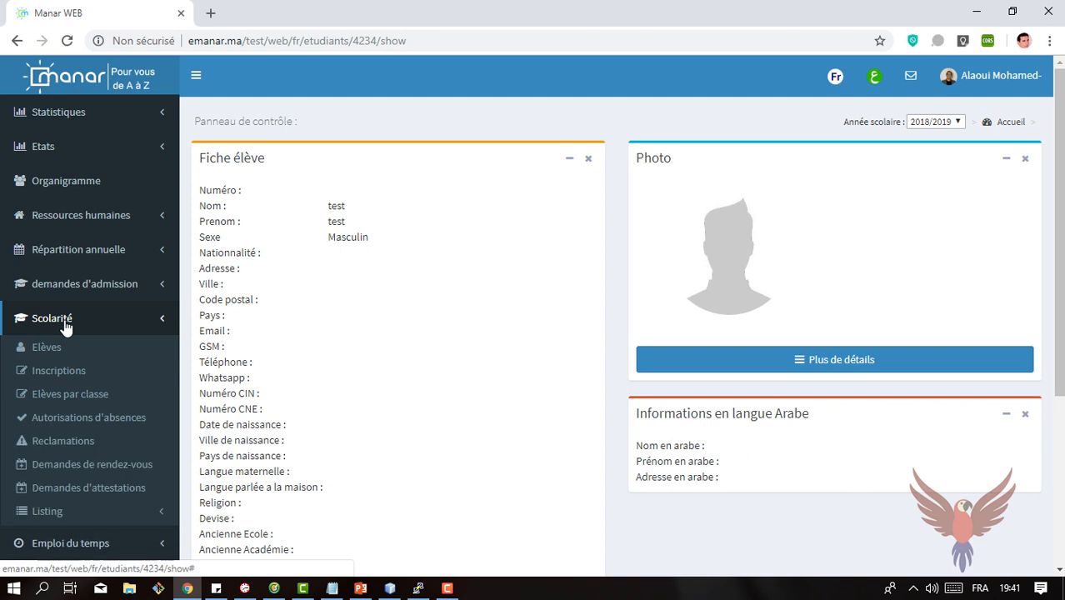
click(60, 372)
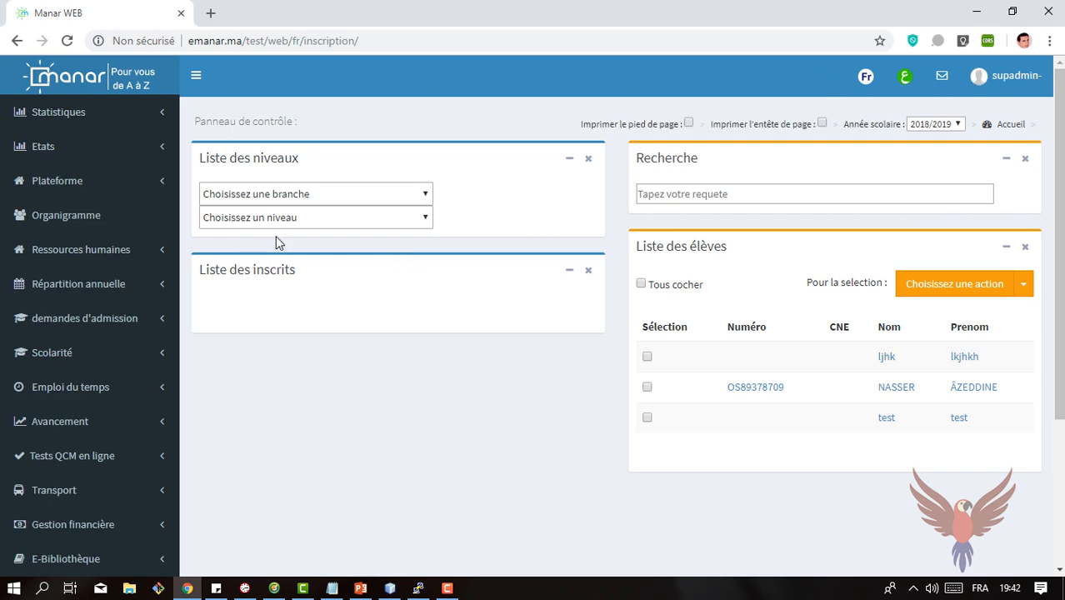
click(283, 218)
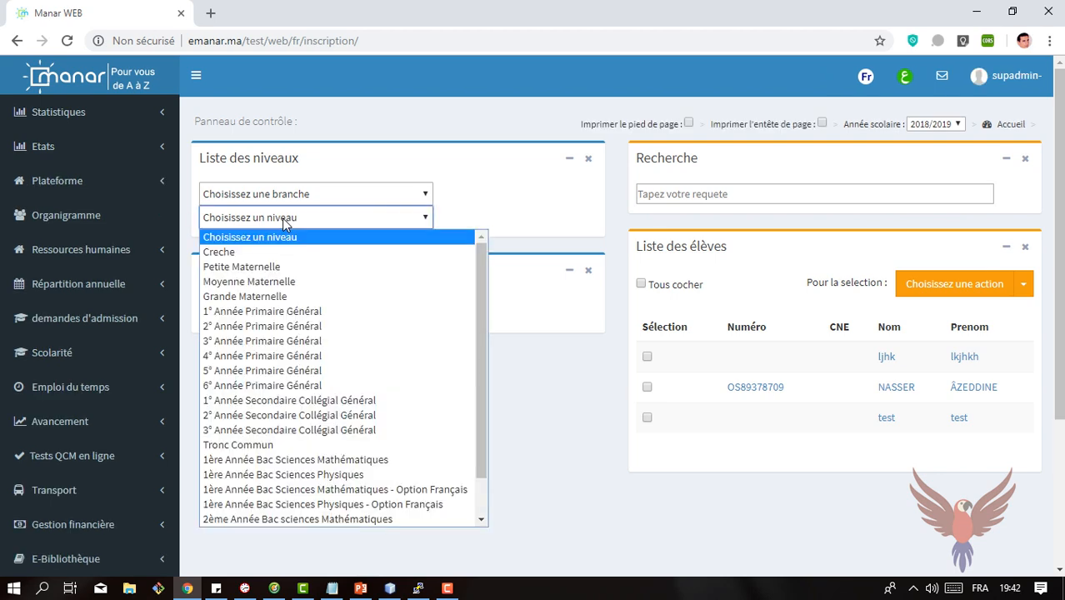
click(270, 381)
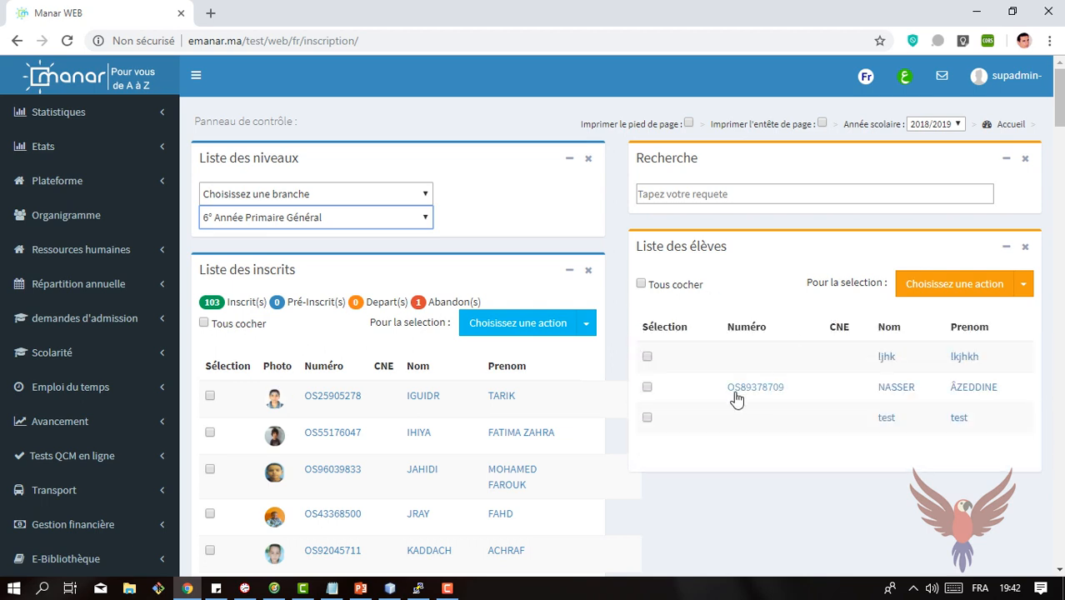
Step: Enrol the student "test test" from the student list in 6° Année Primaire Général with Pack Primaire
click(647, 418)
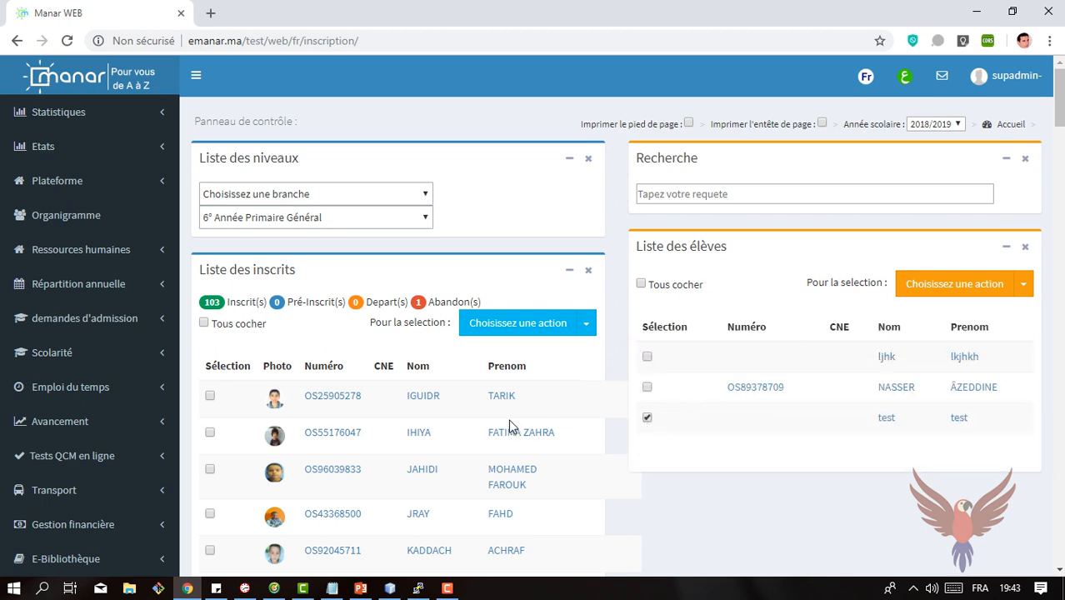
click(1025, 286)
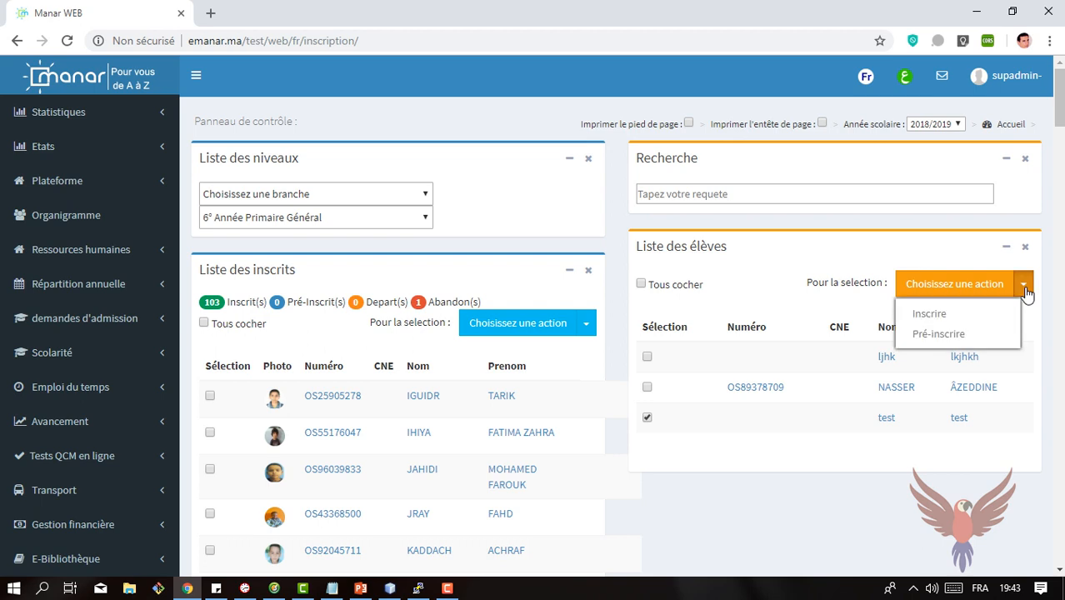
click(918, 319)
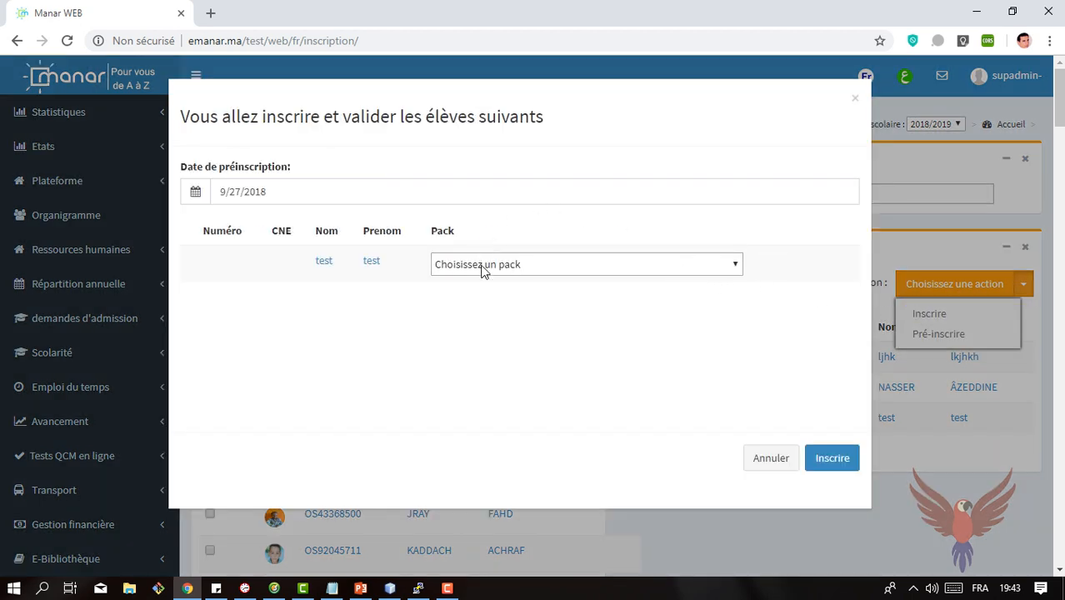
click(737, 266)
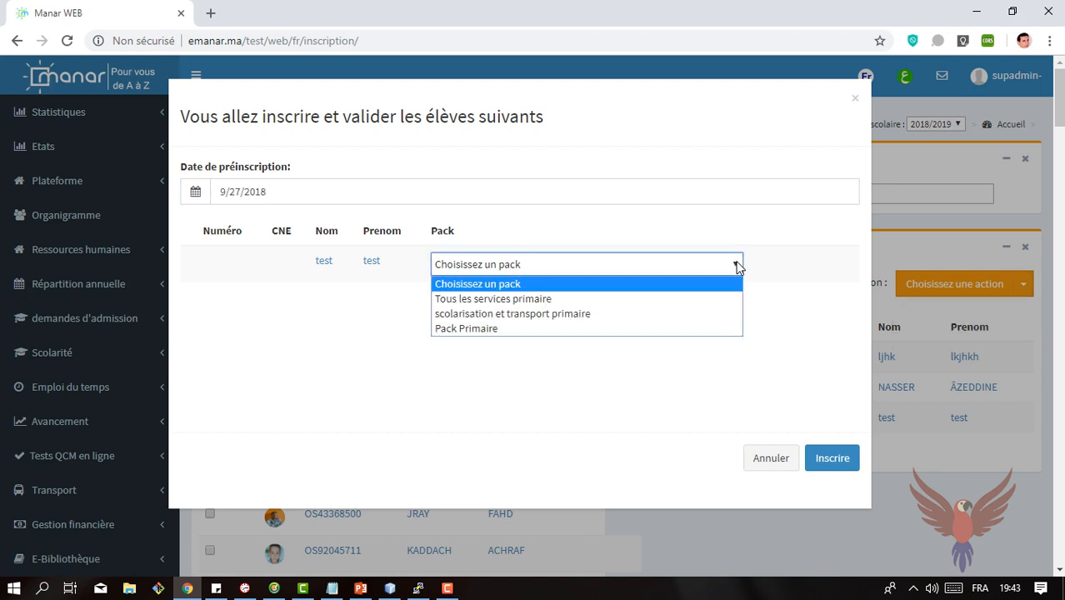
click(607, 328)
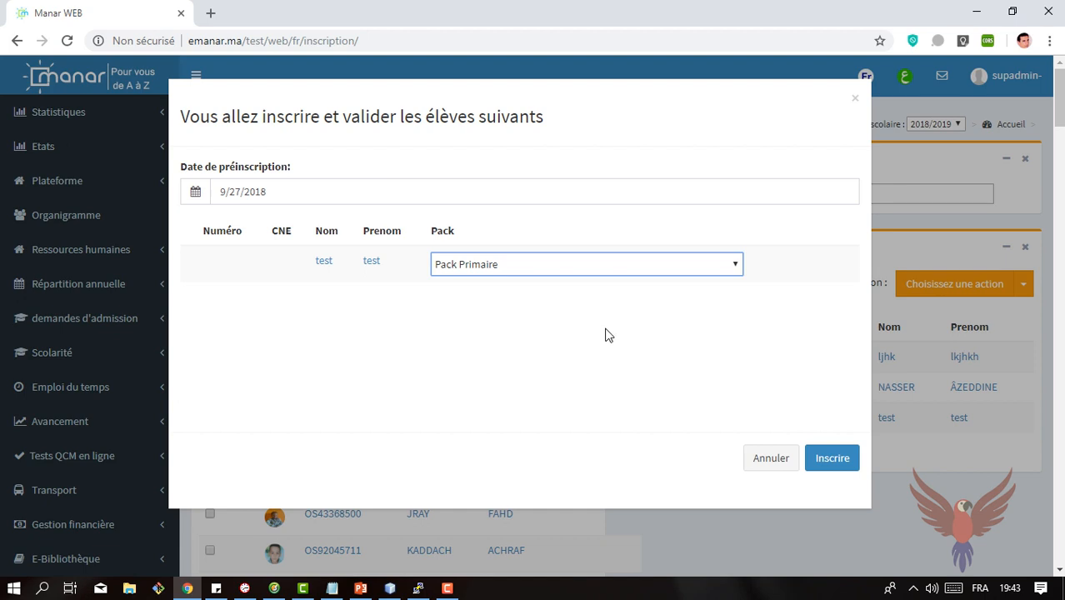
click(831, 459)
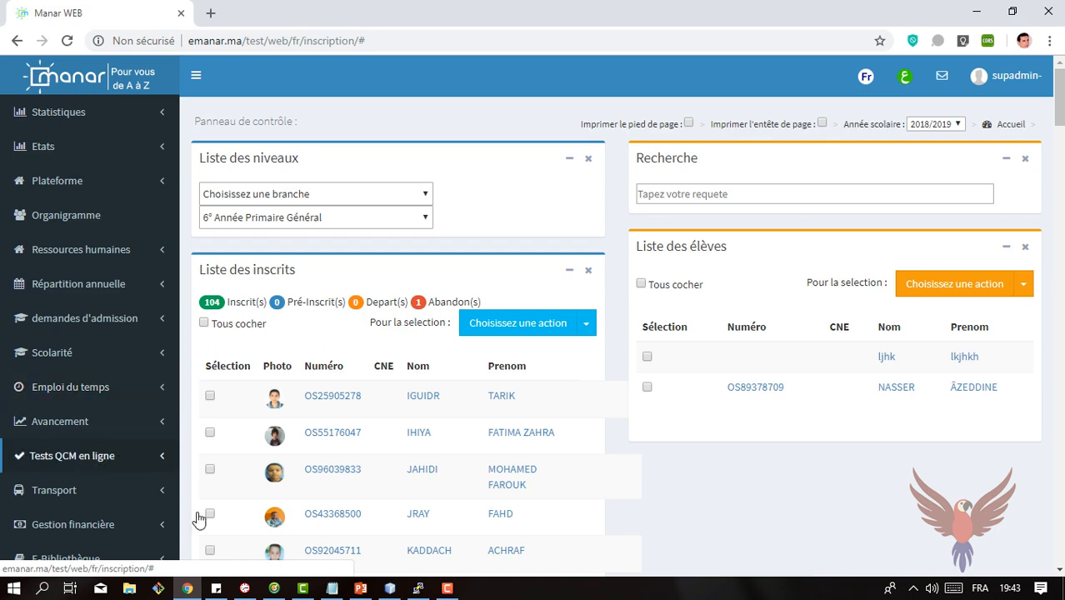
Step: Open the Fiche de paiement page and filter its enrolled students to 6° Année Primaire Général
drag(1060, 119, 1061, 158)
click(75, 171)
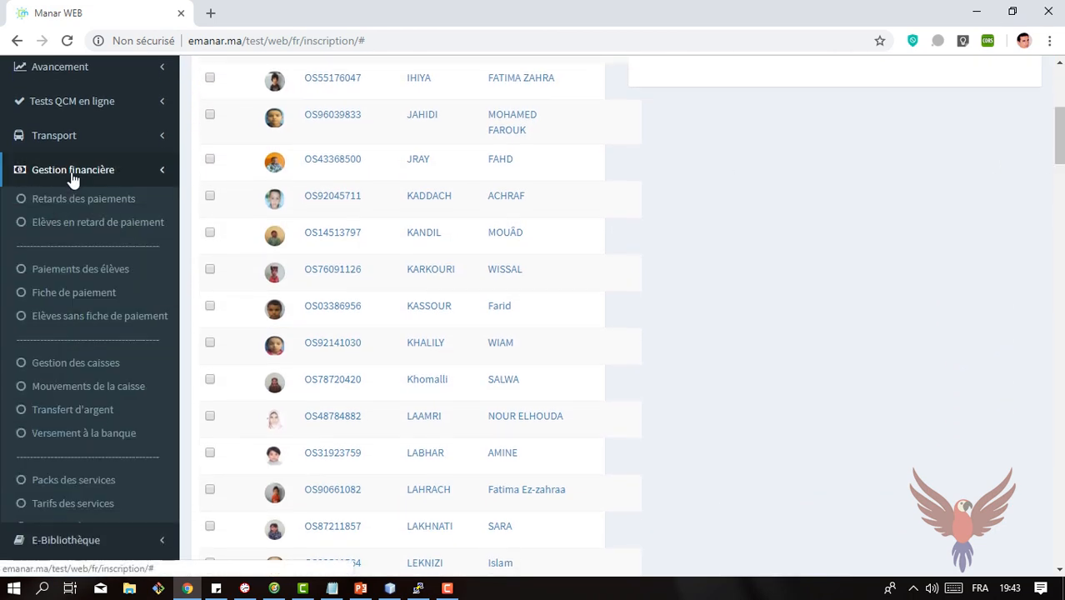
click(70, 300)
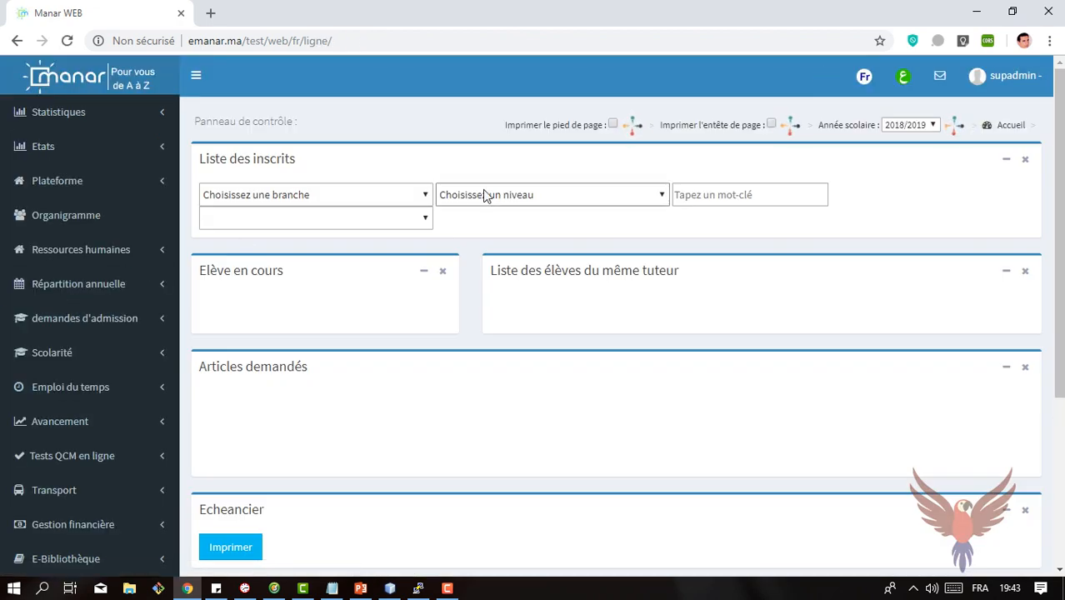
click(561, 196)
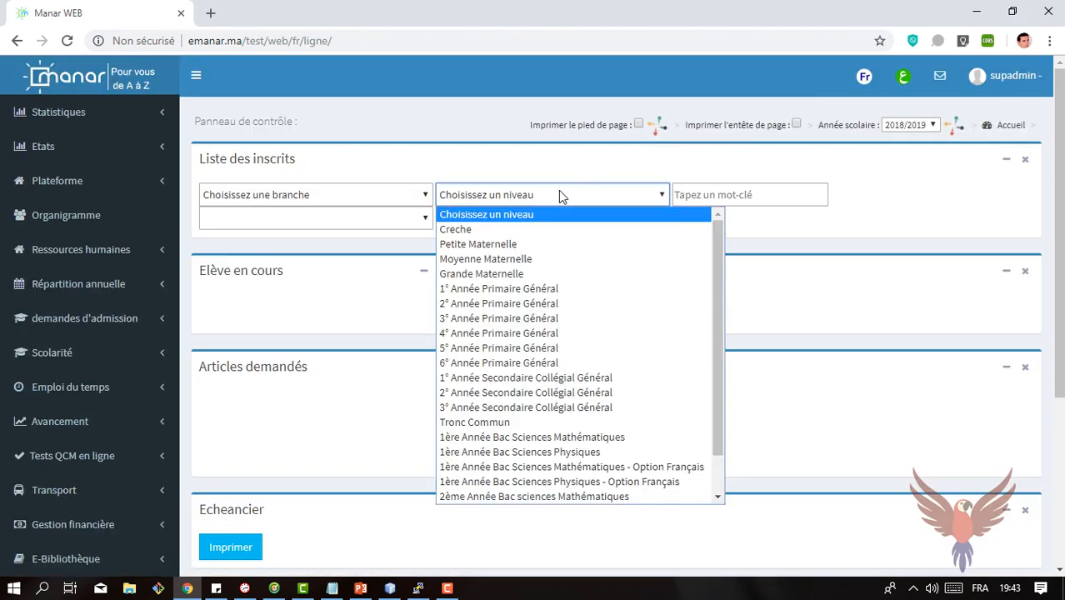
click(539, 367)
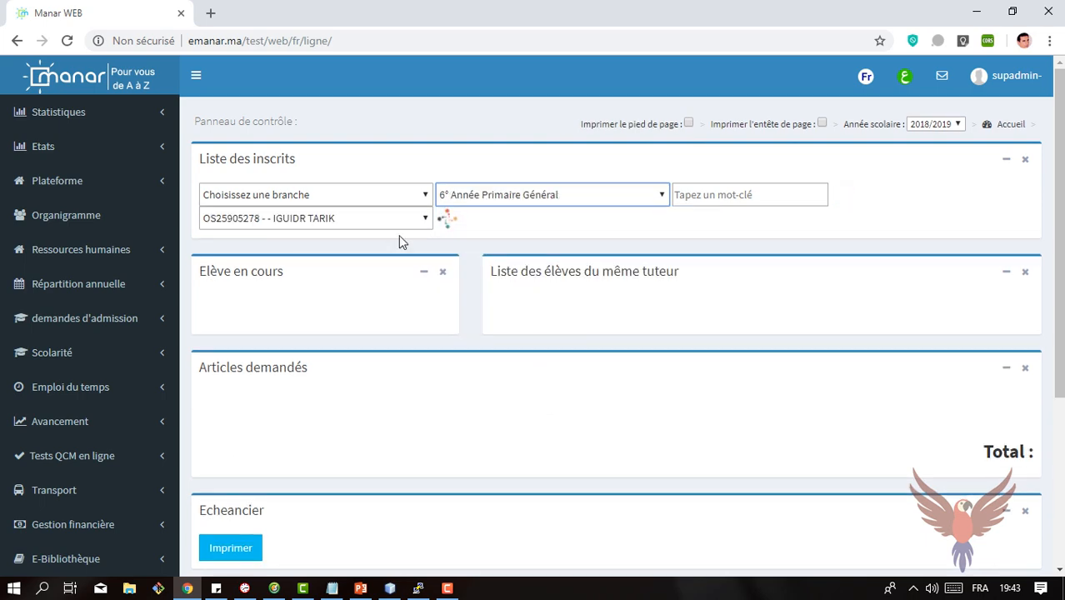
Step: Load the payment sheet of student "test test" and examine the requested articles
click(419, 221)
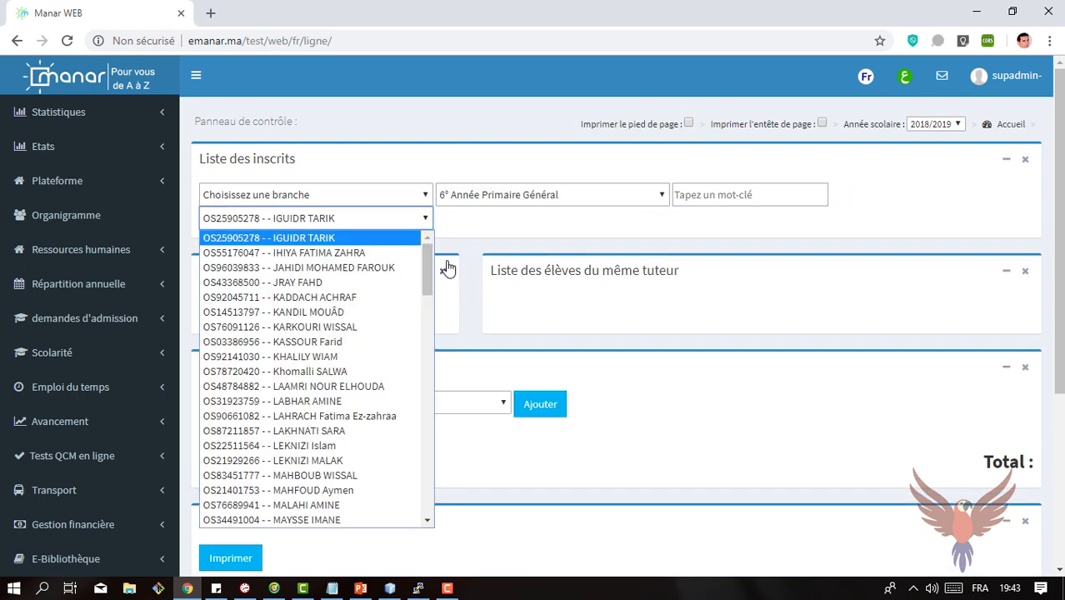
drag(428, 268, 436, 465)
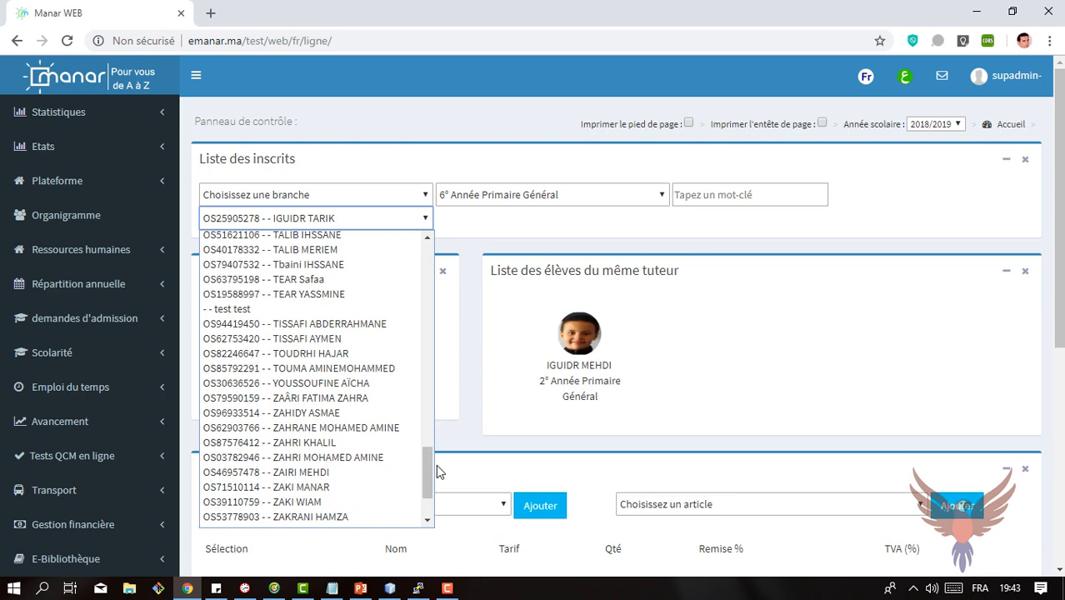
click(212, 311)
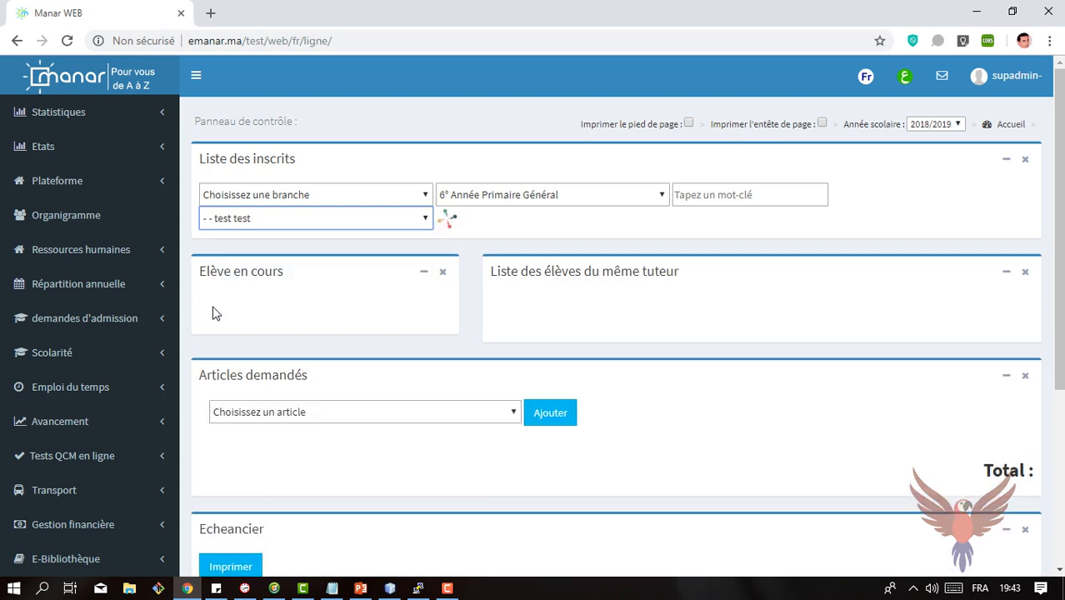
drag(1060, 197, 1062, 308)
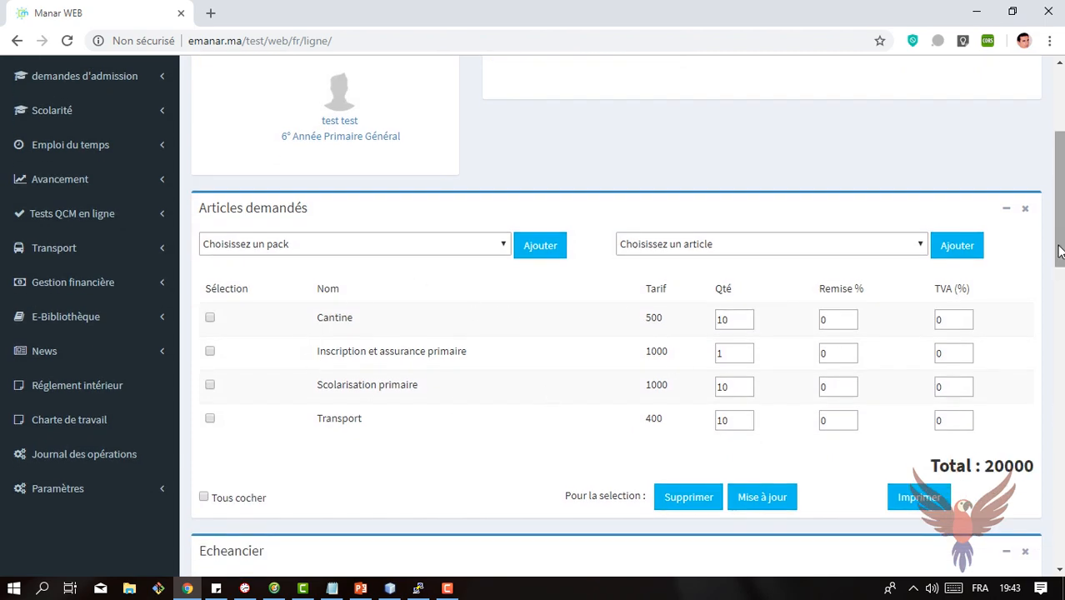
mouse_move(1060, 252)
mouse_down()
mouse_move(1061, 516)
mouse_move(1058, 234)
mouse_up()
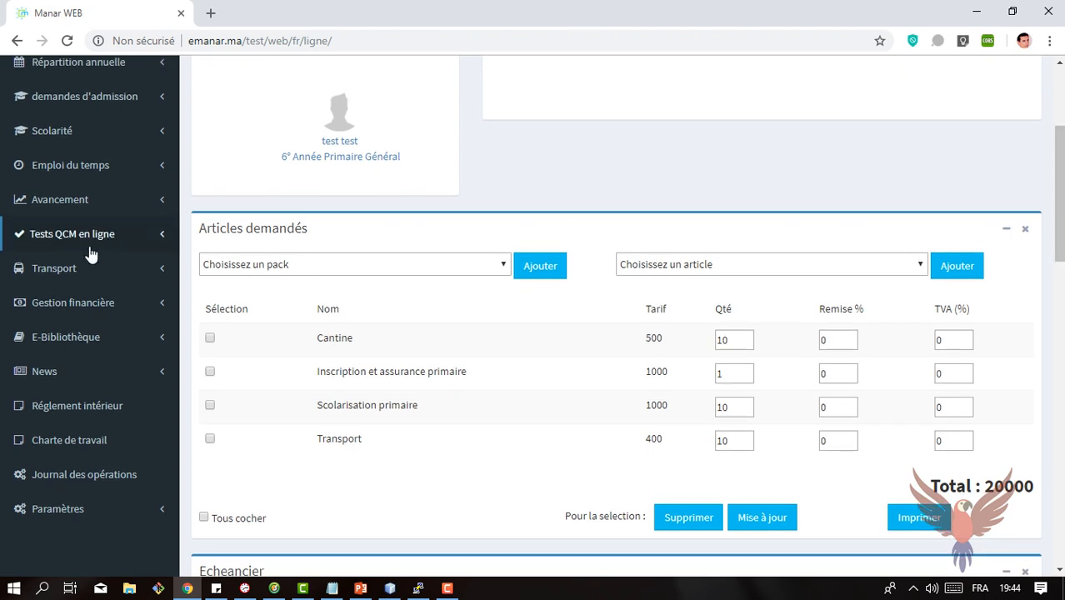
Step: Open the list of students without a payment sheet and look through it
click(78, 307)
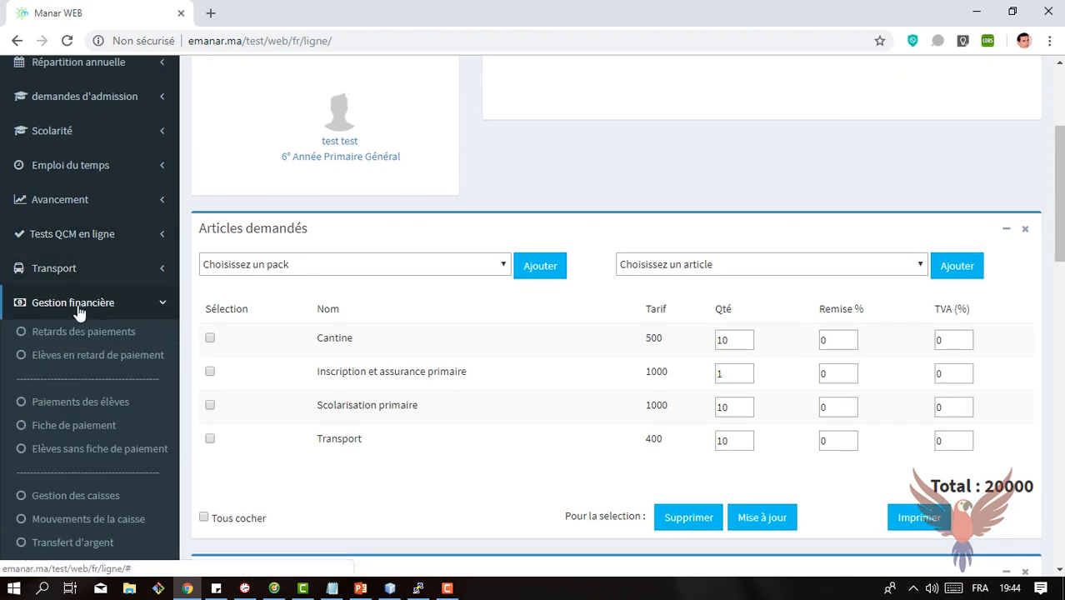
click(77, 460)
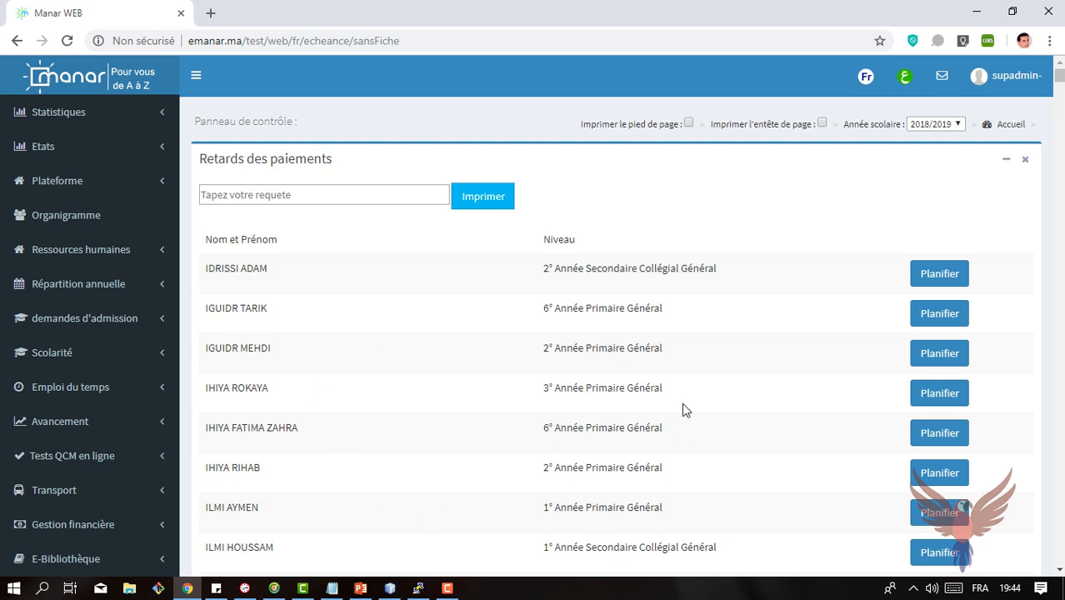
mouse_move(1060, 71)
mouse_down()
mouse_move(1060, 439)
mouse_move(1061, 68)
mouse_up()
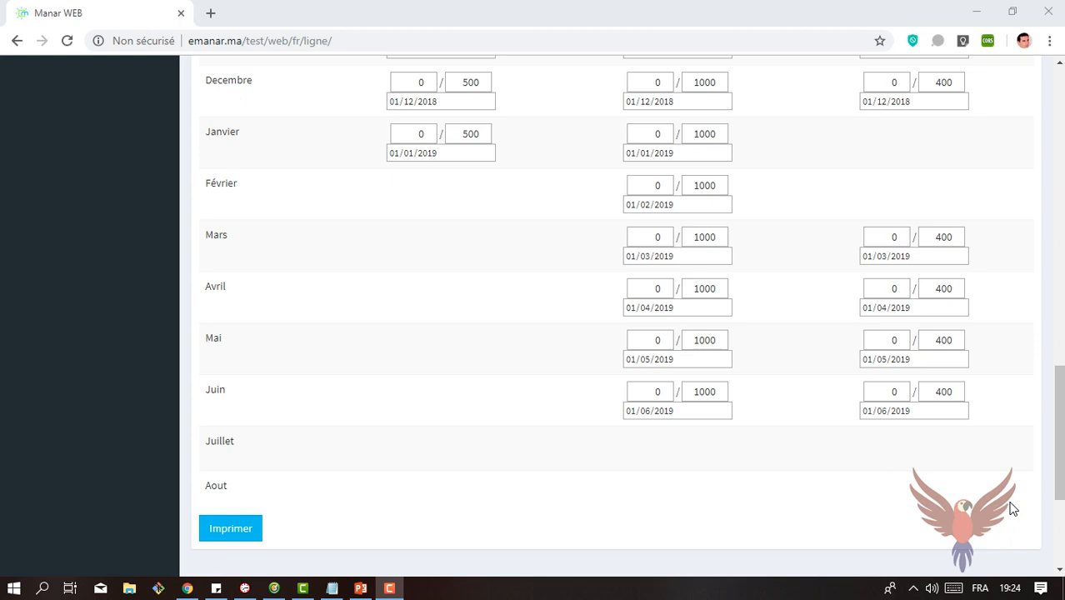
Step: Review the requested articles on the displayed student's payment sheet, and open the Gestion des caisses page
drag(1061, 473, 1060, 188)
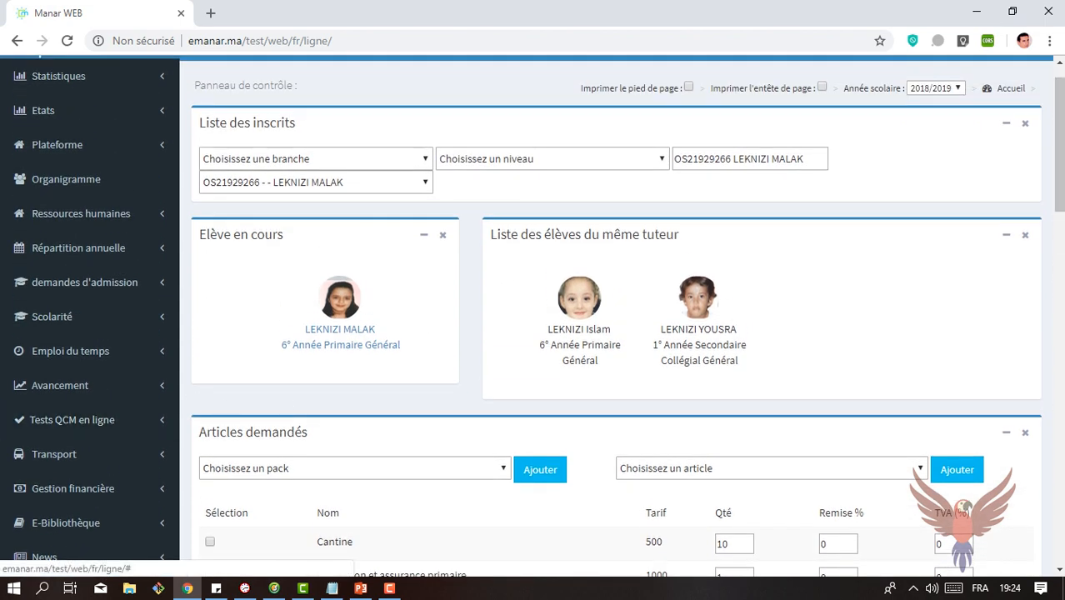
drag(1061, 172, 1061, 238)
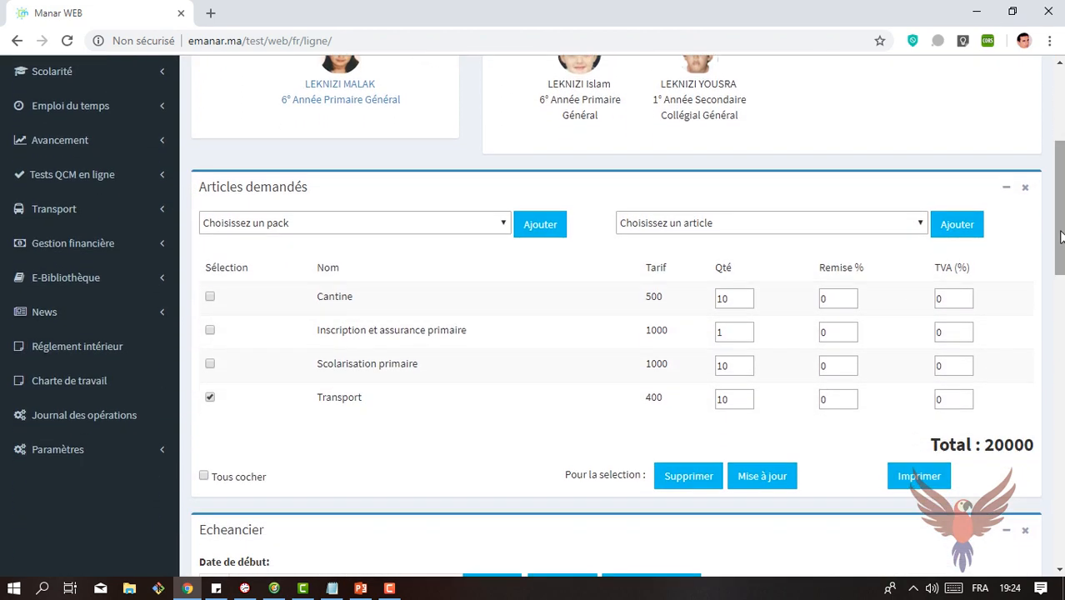
click(106, 248)
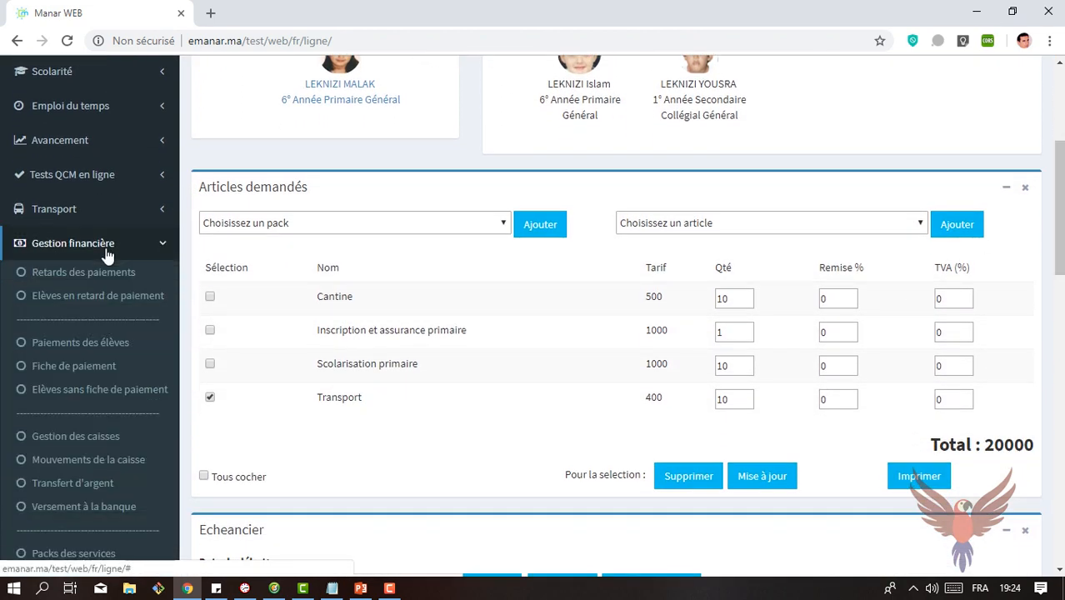
click(90, 442)
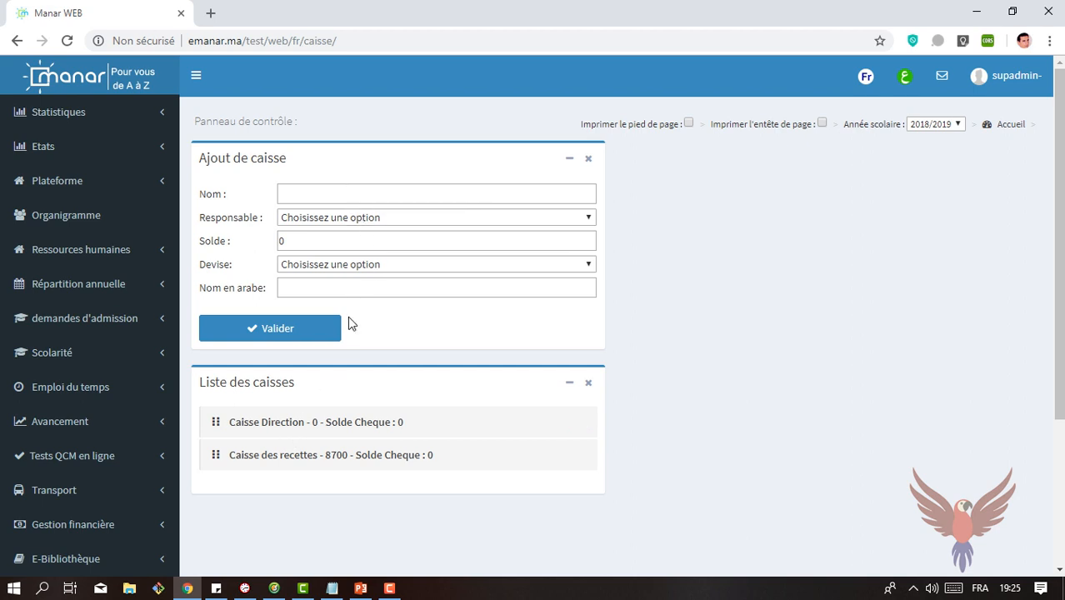
Step: Examine the Devise, Nom and Responsable fields for adding a cash register, and view the details of Caisse des recettes before returning to the list
click(547, 264)
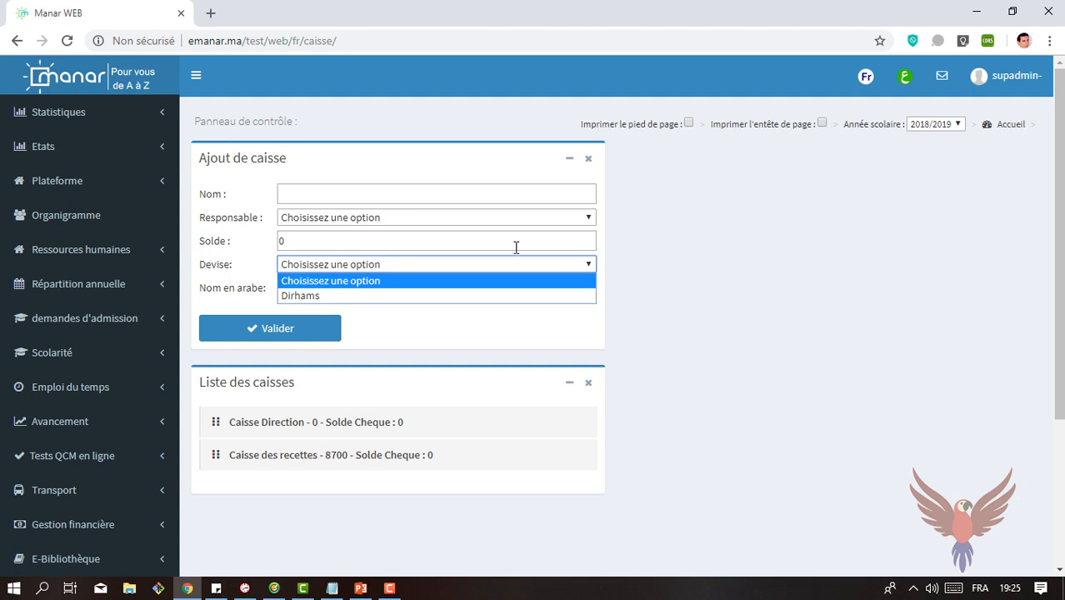
click(506, 187)
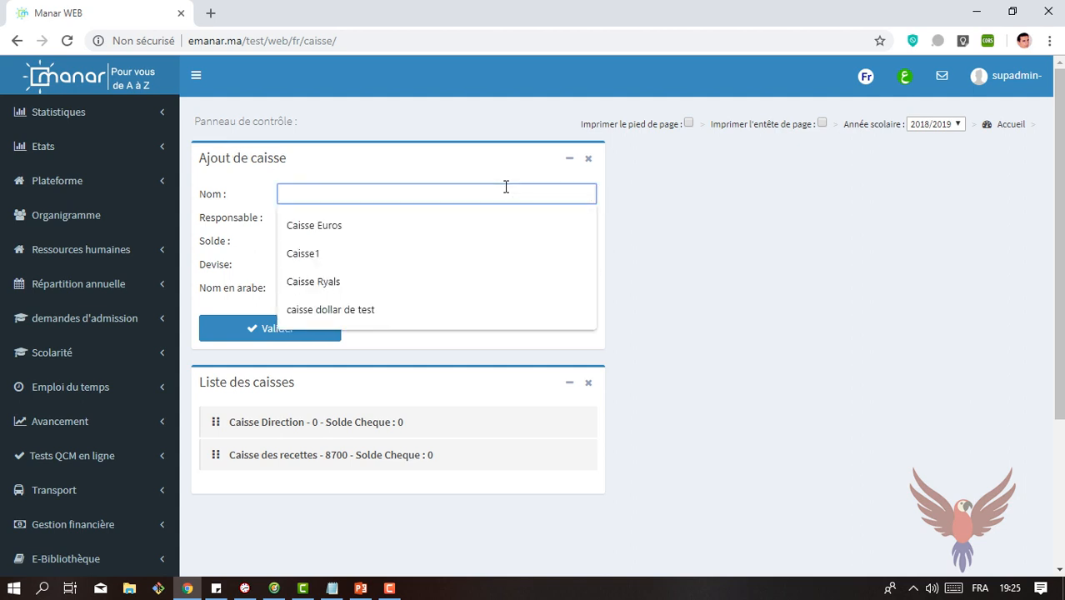
click(354, 153)
click(334, 219)
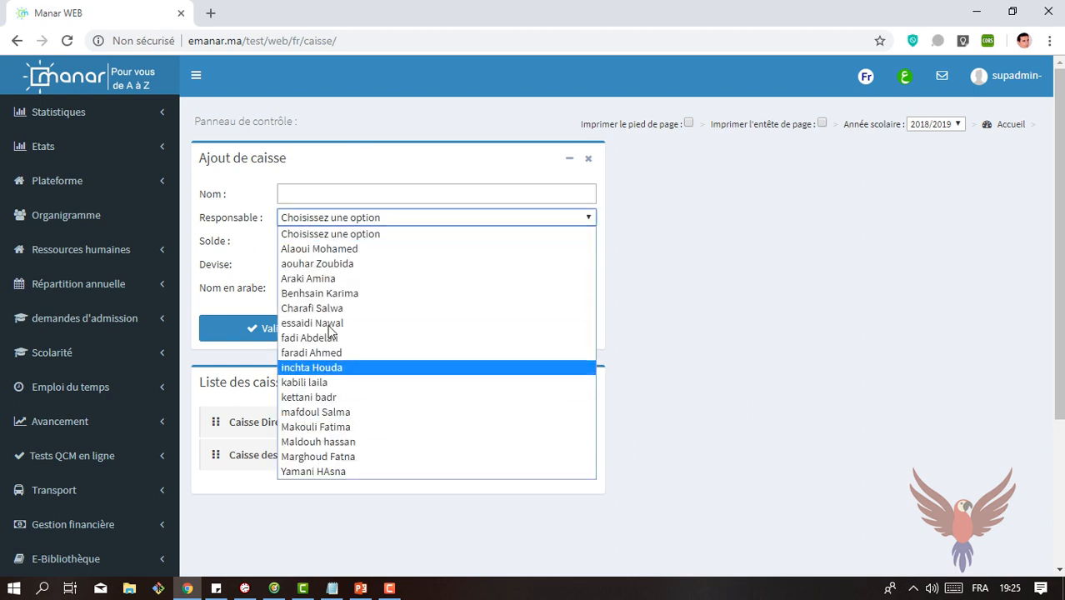
click(348, 182)
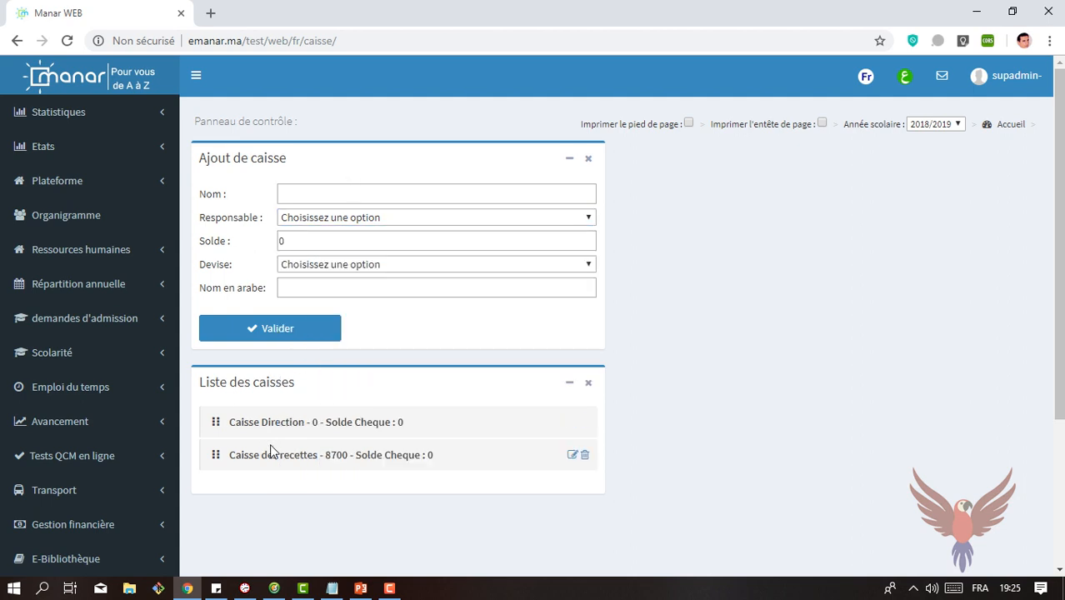
click(572, 457)
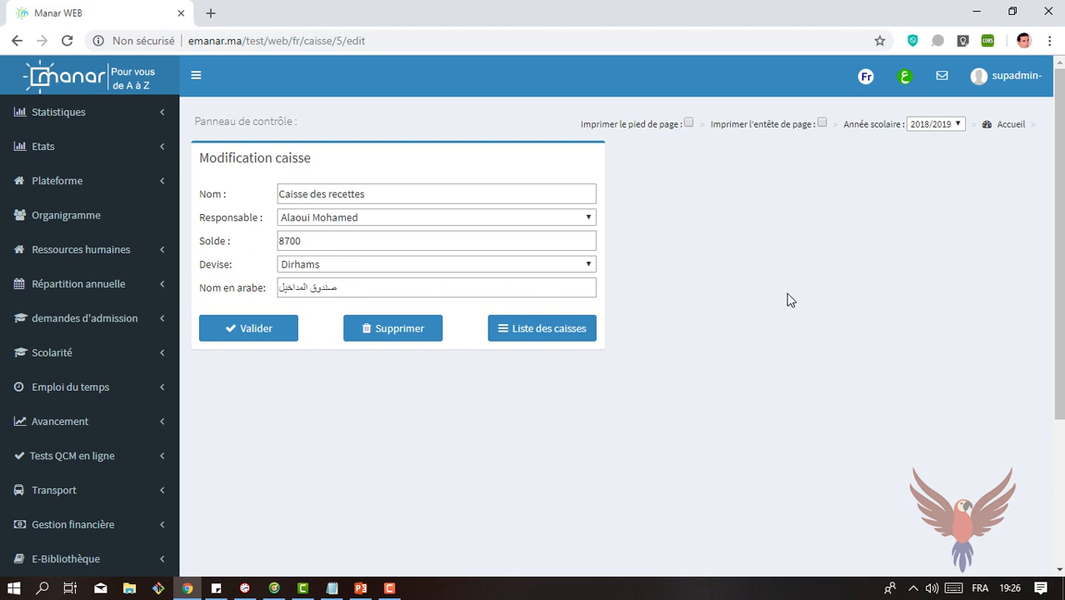
click(17, 40)
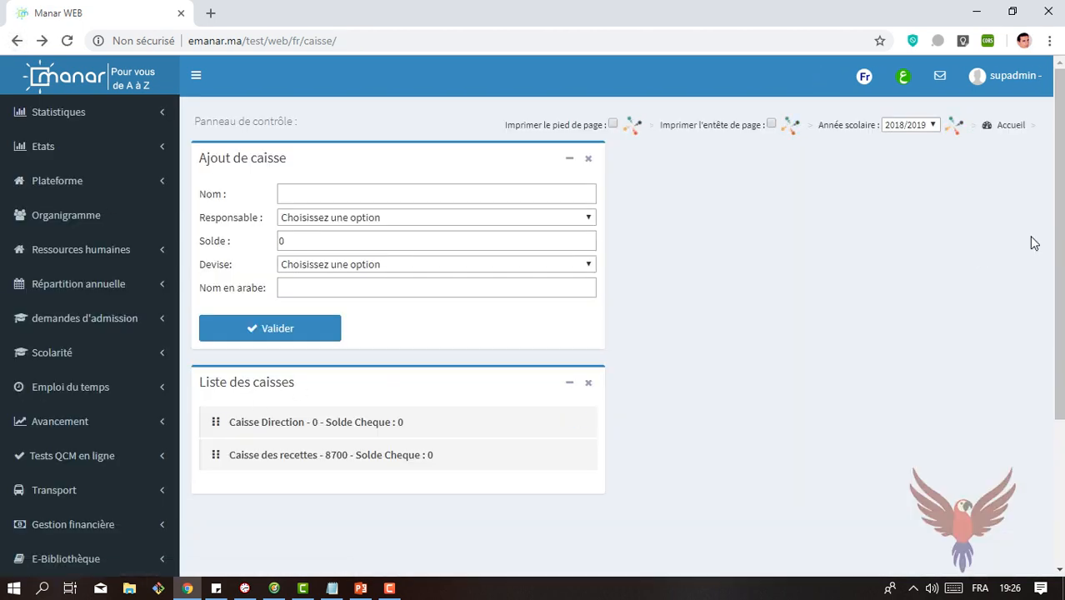
Step: Open the Paiements des élèves page of the financial management section
scroll(237, 350, down, 3)
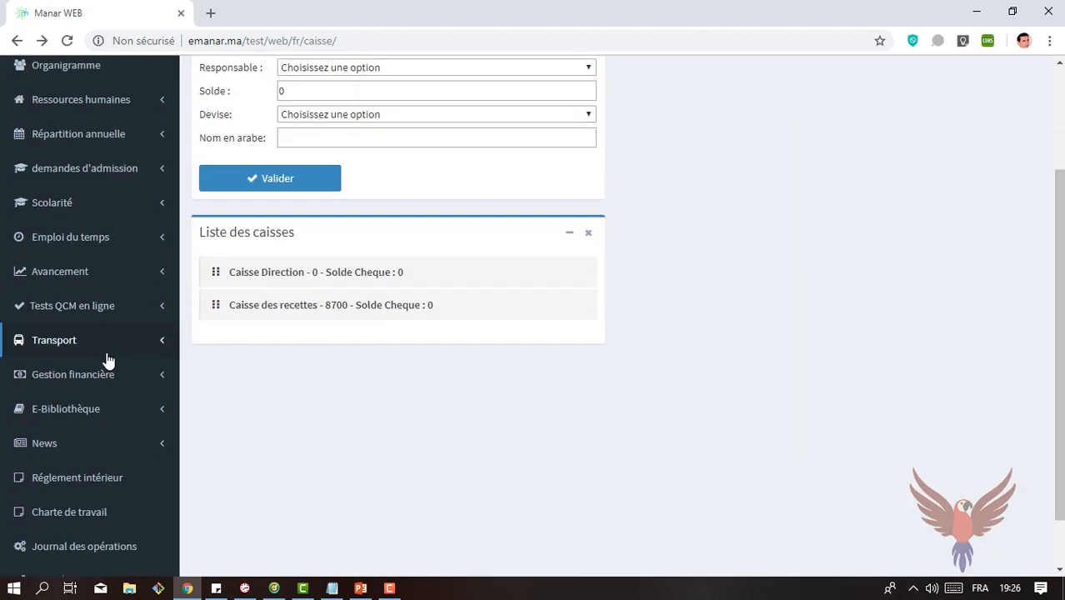
click(94, 379)
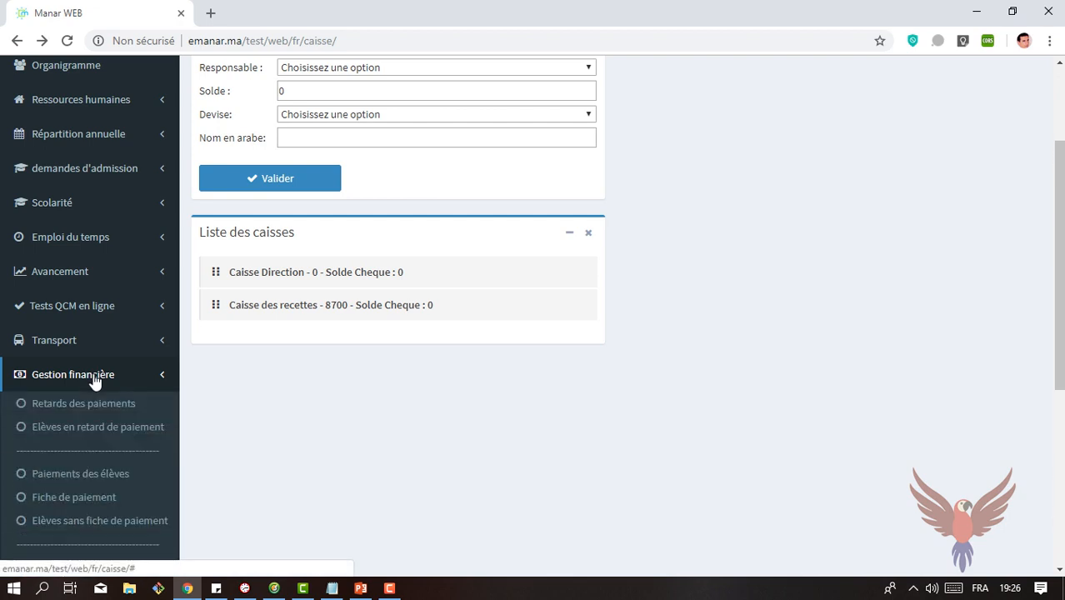
click(34, 477)
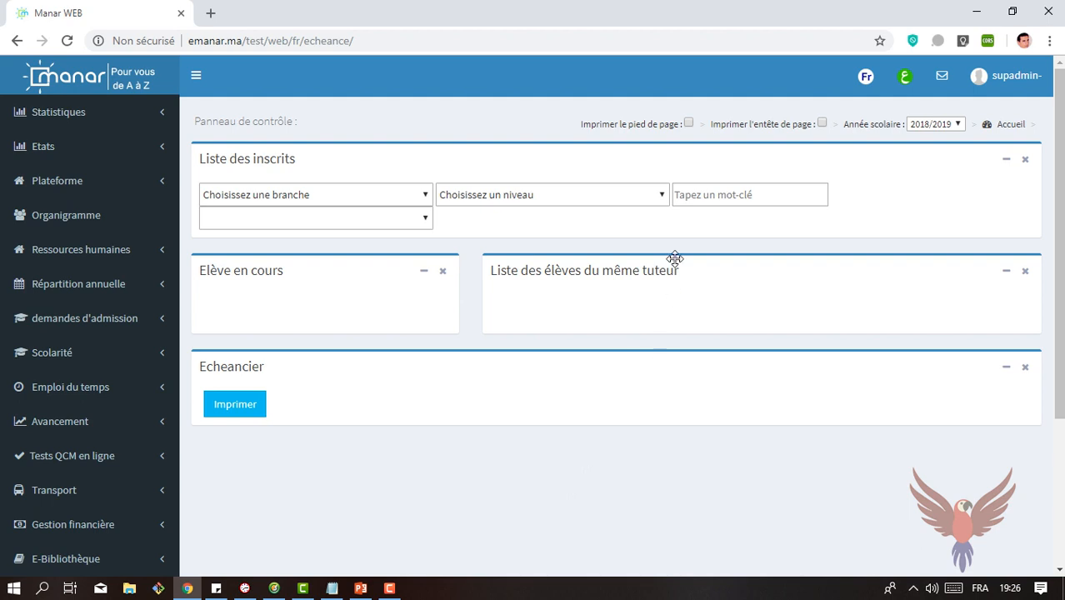
Step: Search the enrolled students by surname and display the payment schedule of the second matching student
click(693, 200)
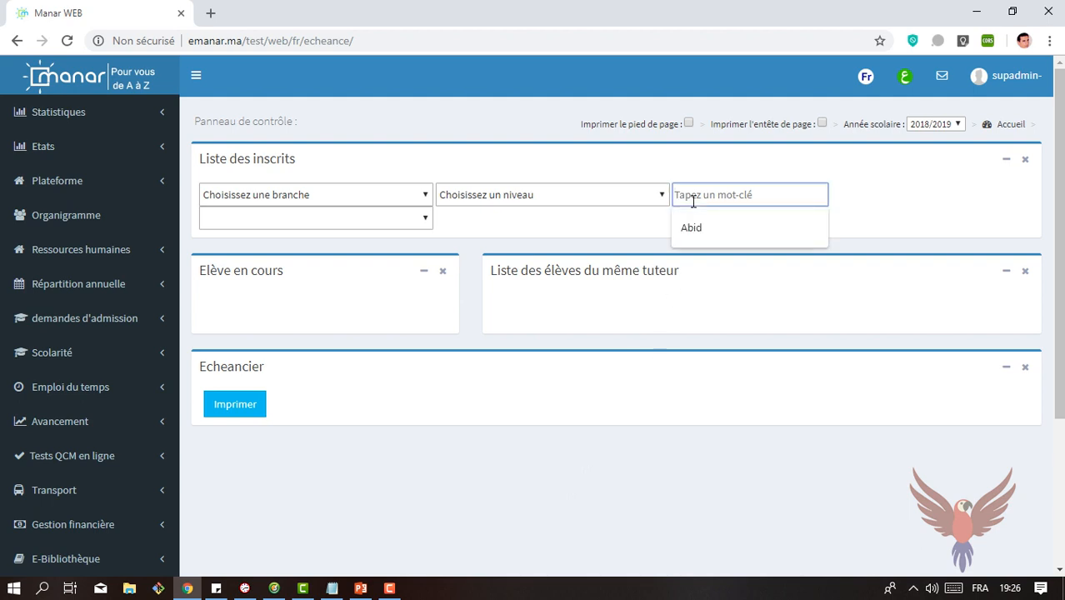
text(lek)
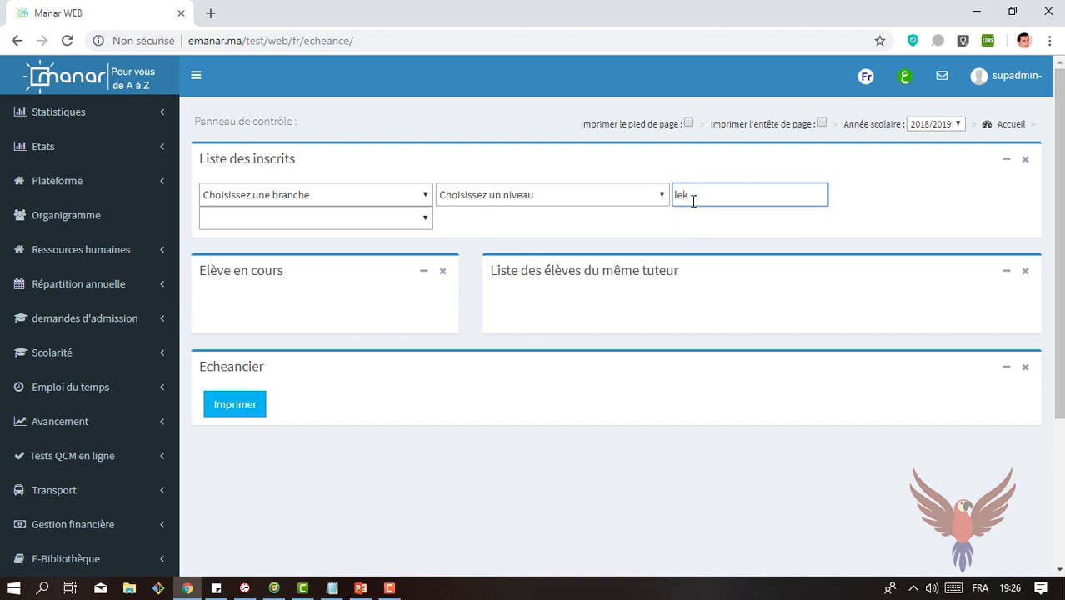
text(n)
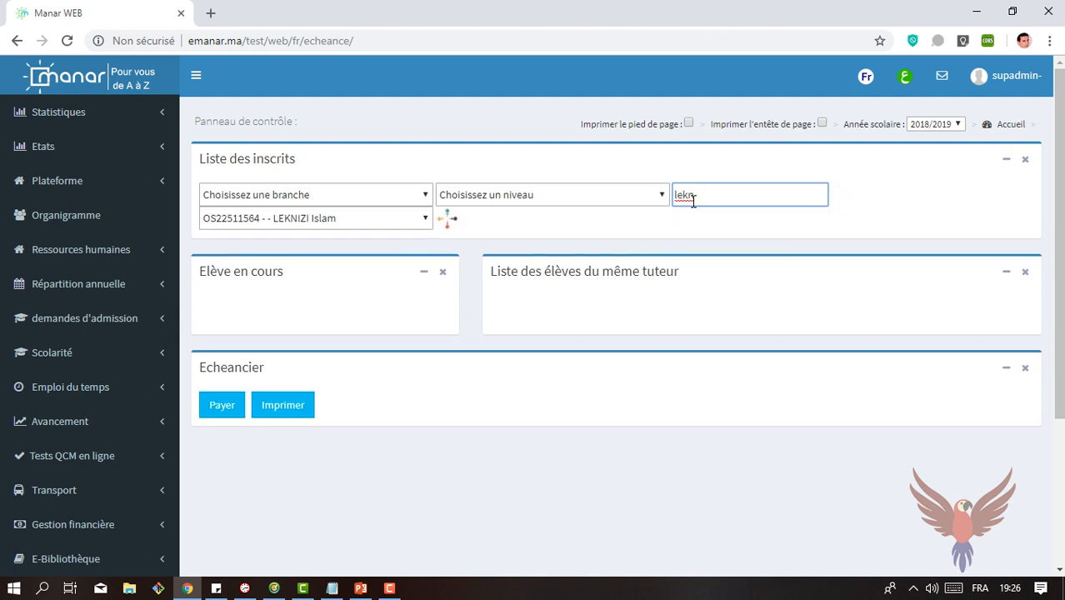
click(384, 218)
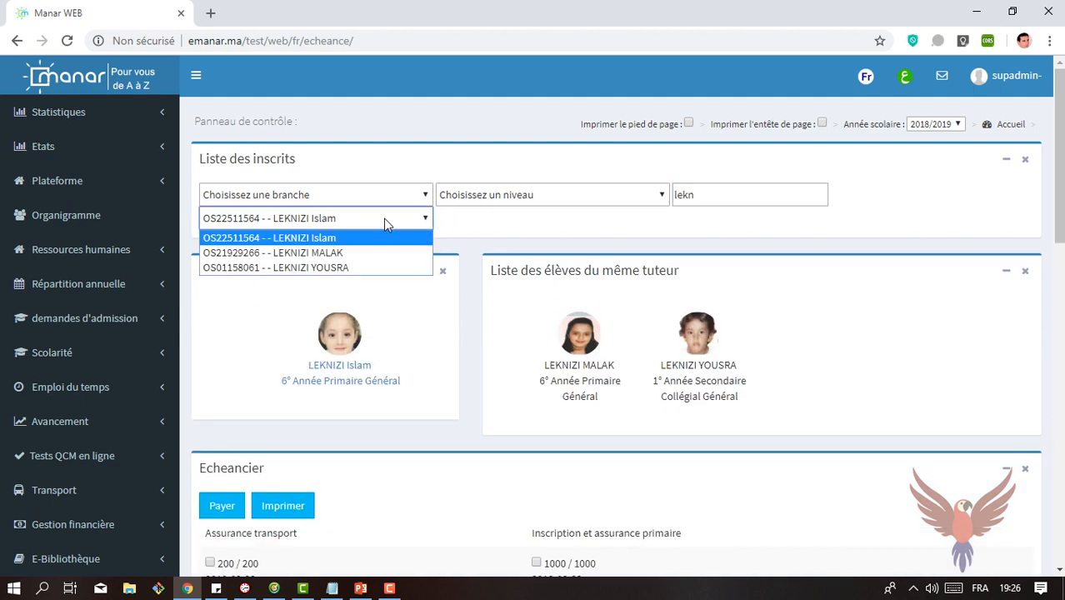
click(331, 254)
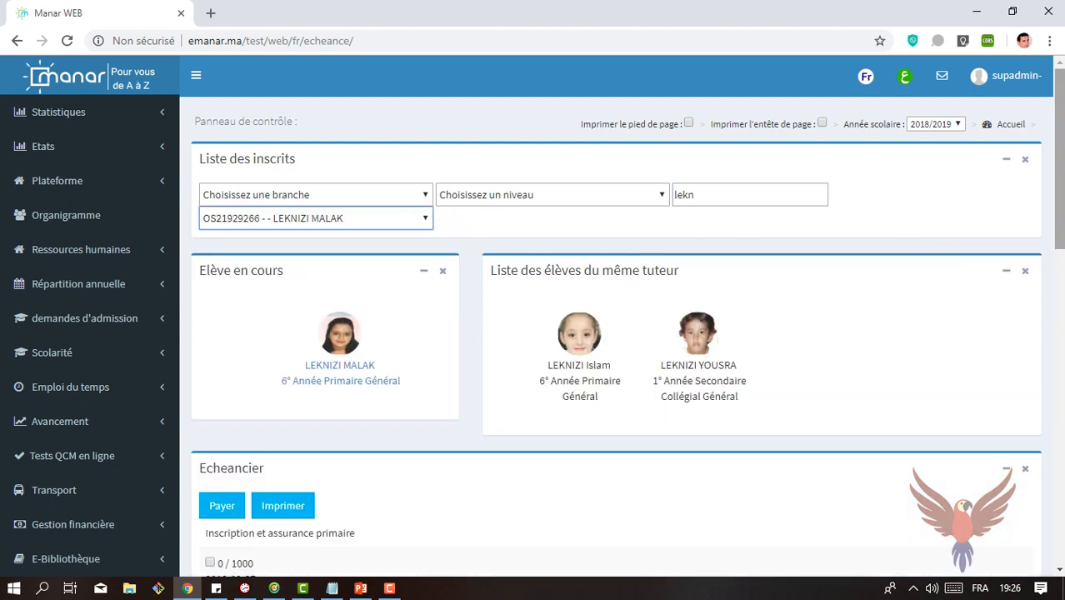
Step: Try to pay the registration and September articles in cash, checking which cash registers are available
scroll(984, 267, down, 4)
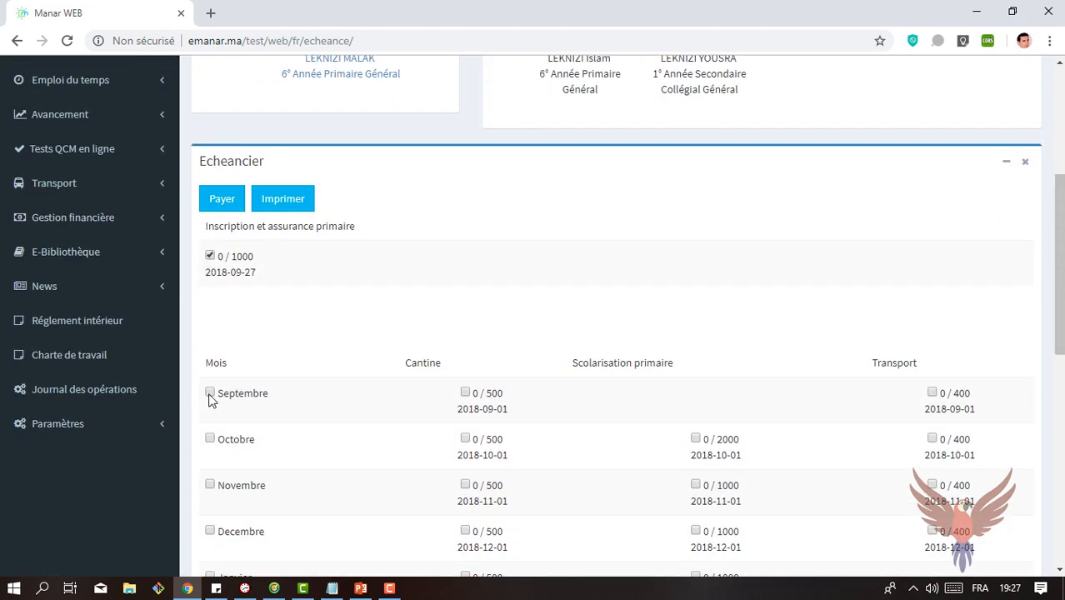
click(224, 210)
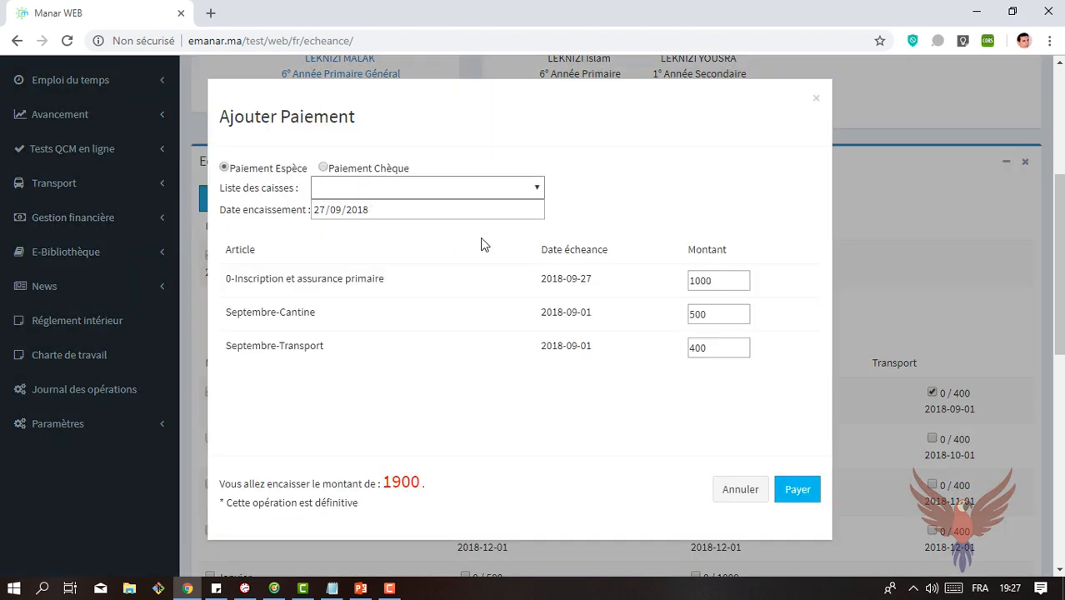
click(534, 191)
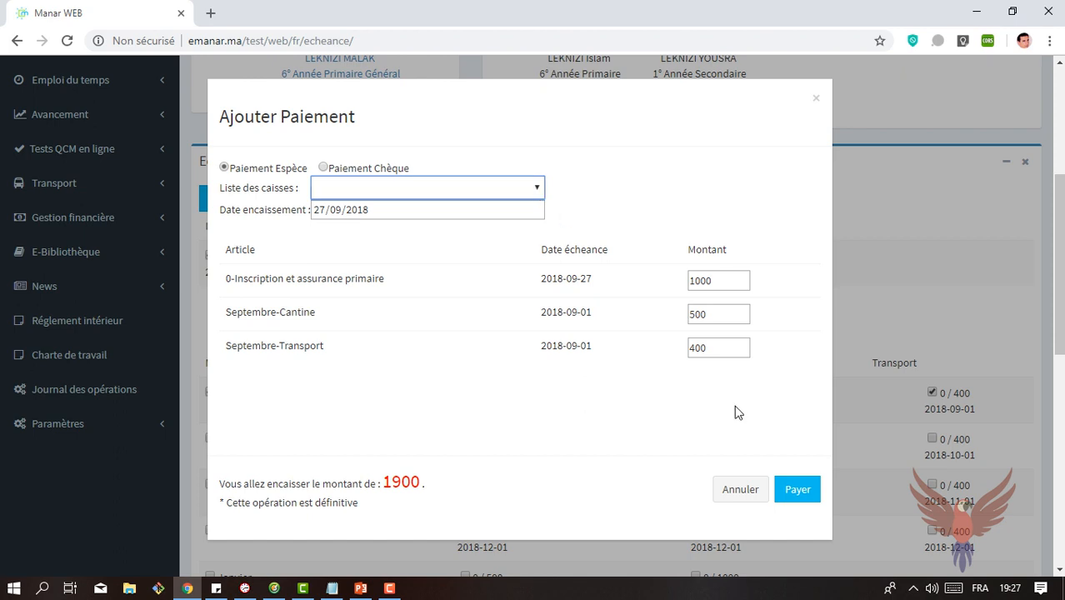
click(746, 498)
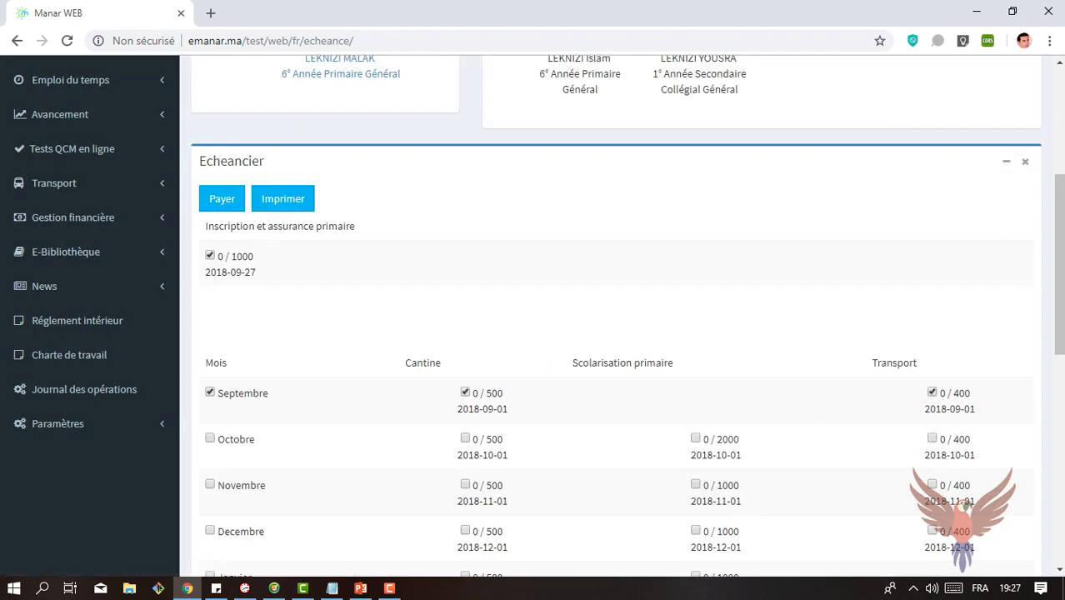
Step: Log out of the supadmin account
scroll(909, 321, up, 4)
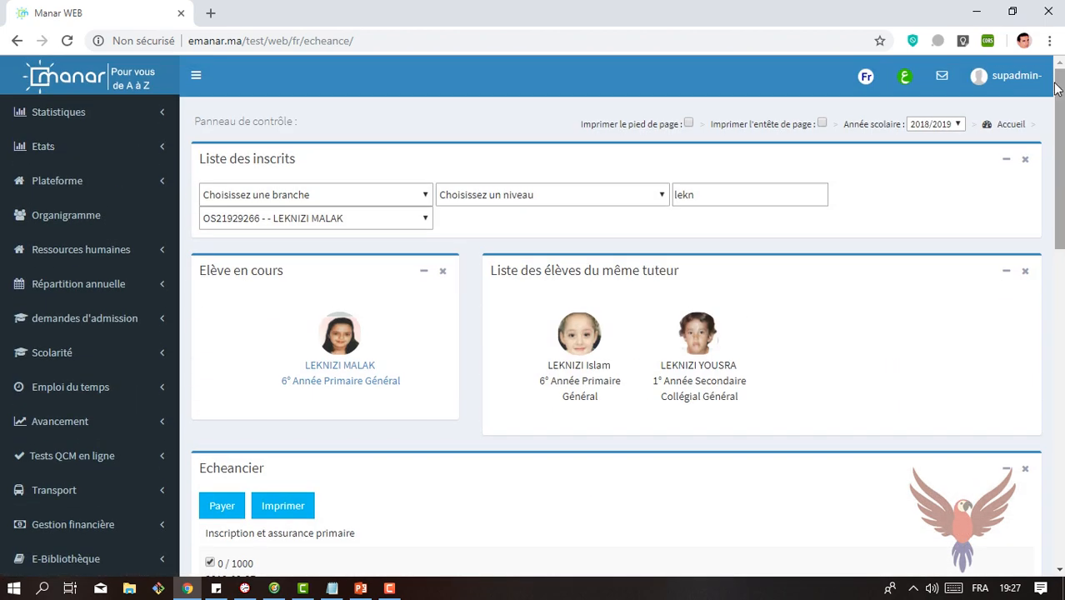
click(996, 79)
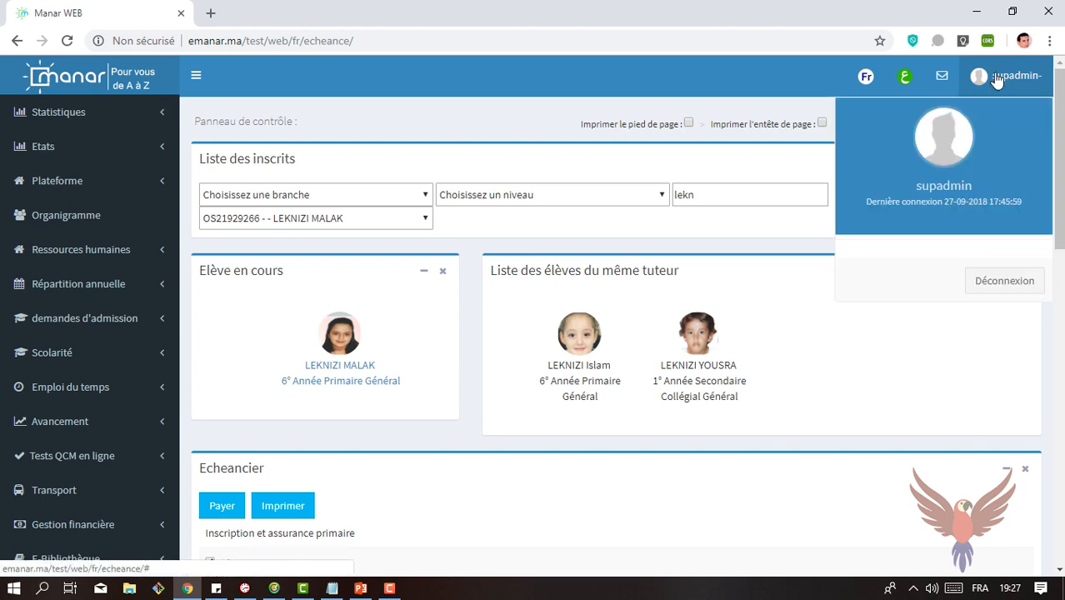
click(980, 280)
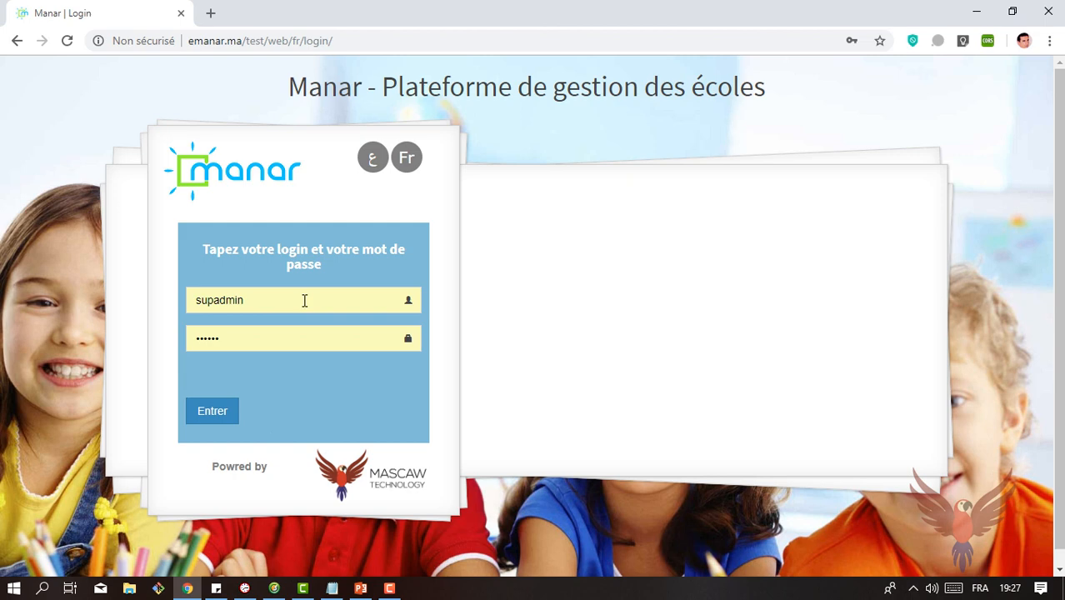
Step: Log in with another staff member's username and the saved account password
click(270, 296)
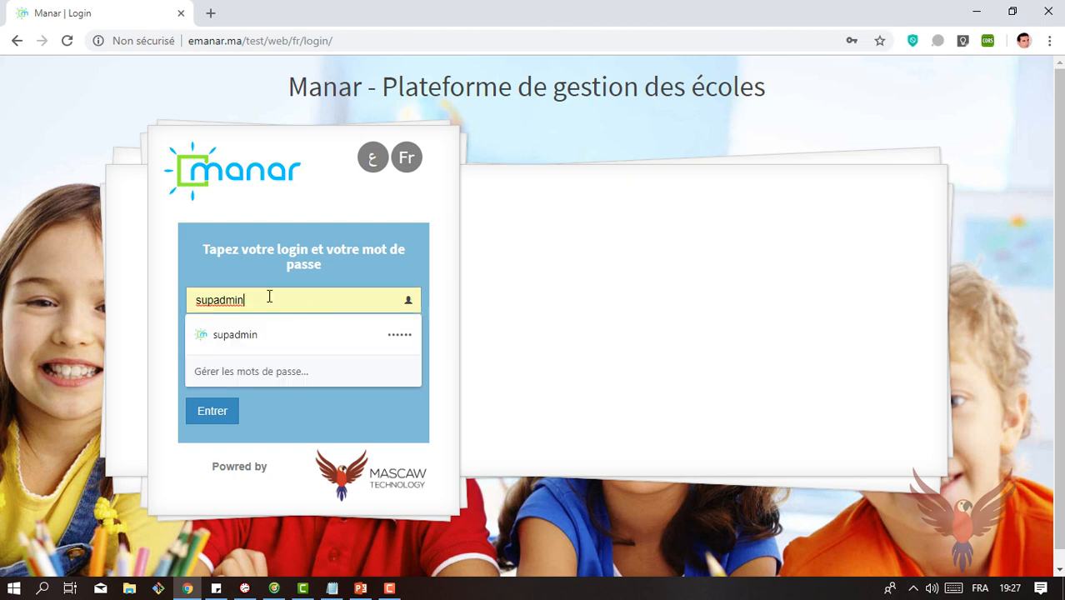
drag(270, 297, 135, 298)
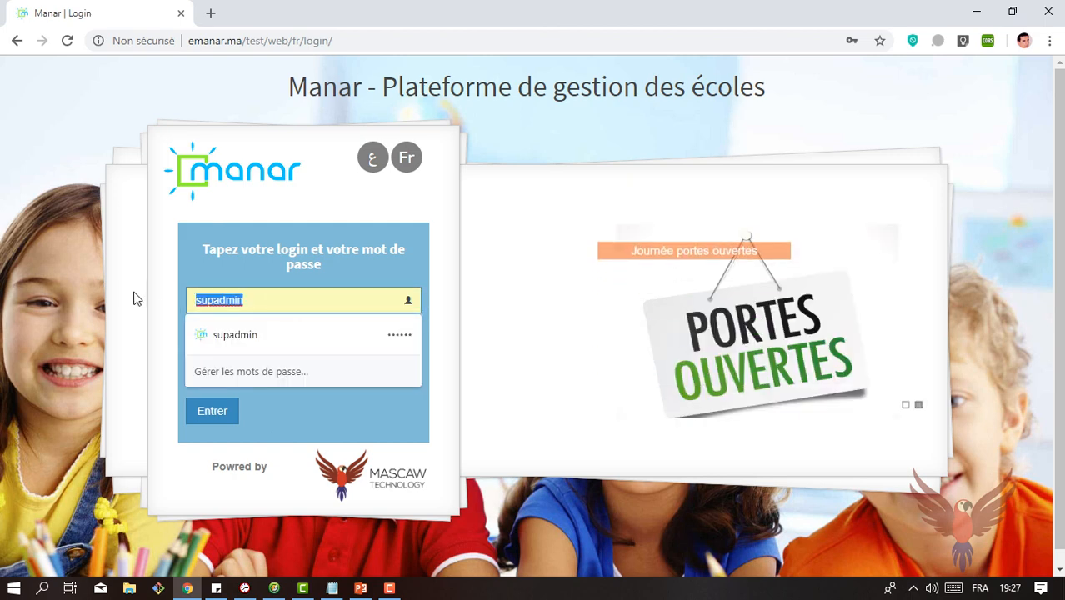
text(ala)
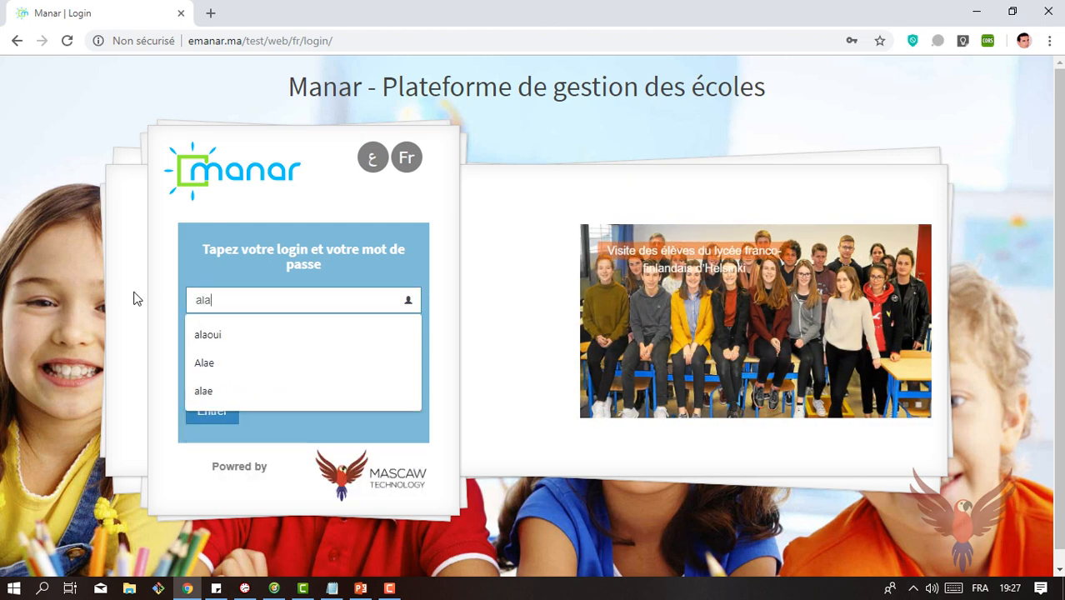
text(oui)
key(Tab)
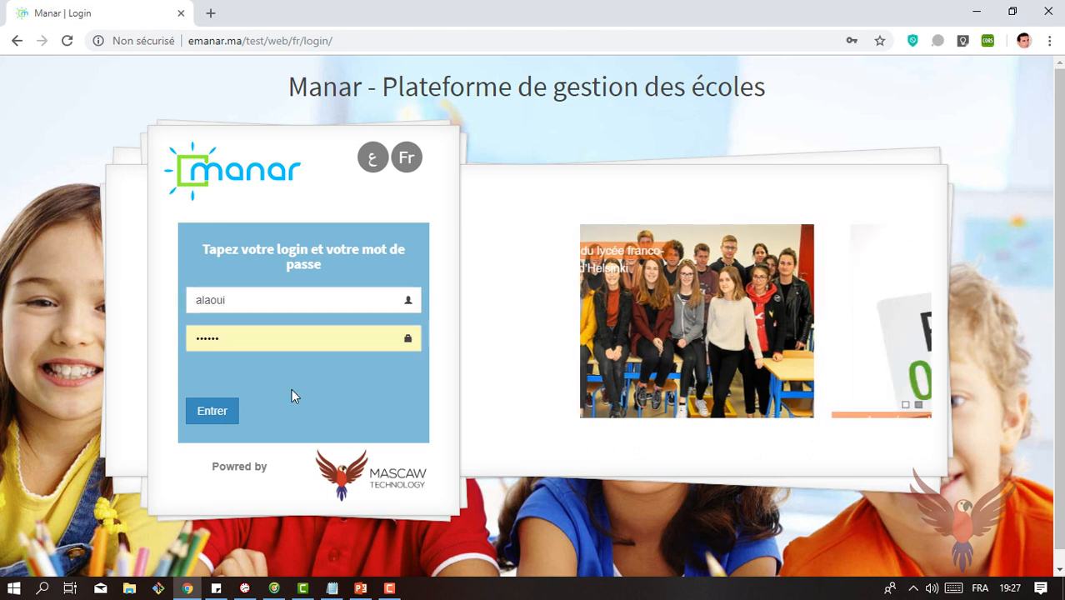
click(212, 417)
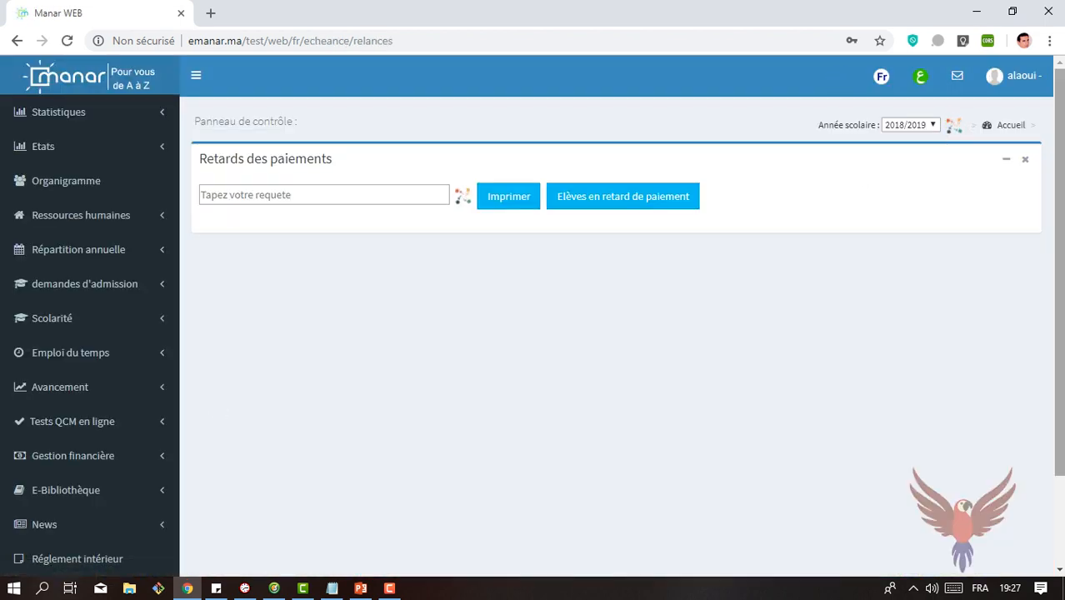
Step: Examine the due dates, articles and amounts in the Retards des paiements list, and look through the financial management pages
drag(1062, 145, 1062, 235)
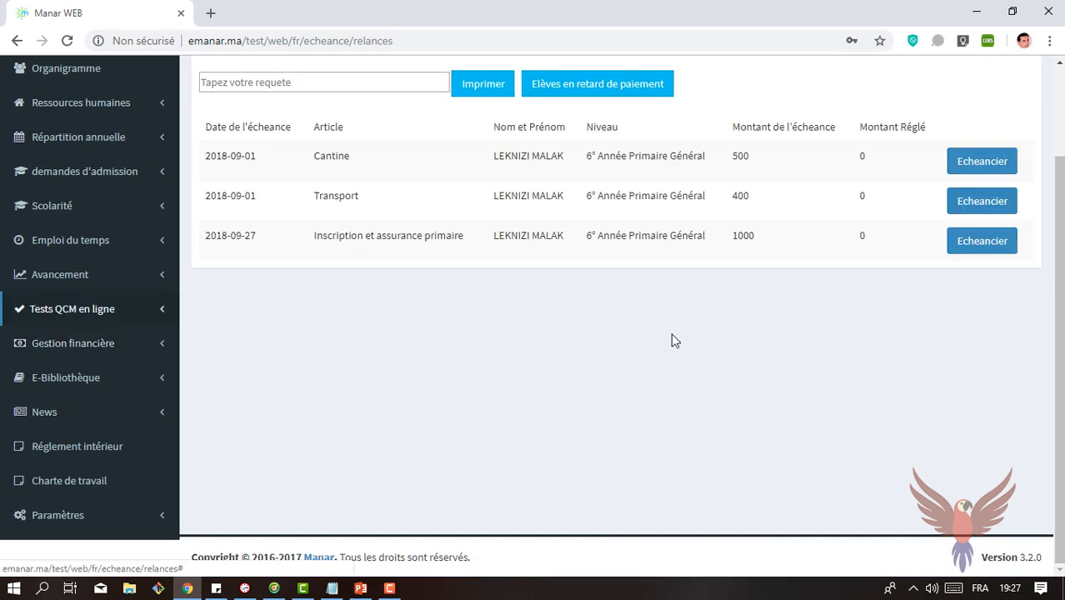
scroll(1059, 333, up, 1)
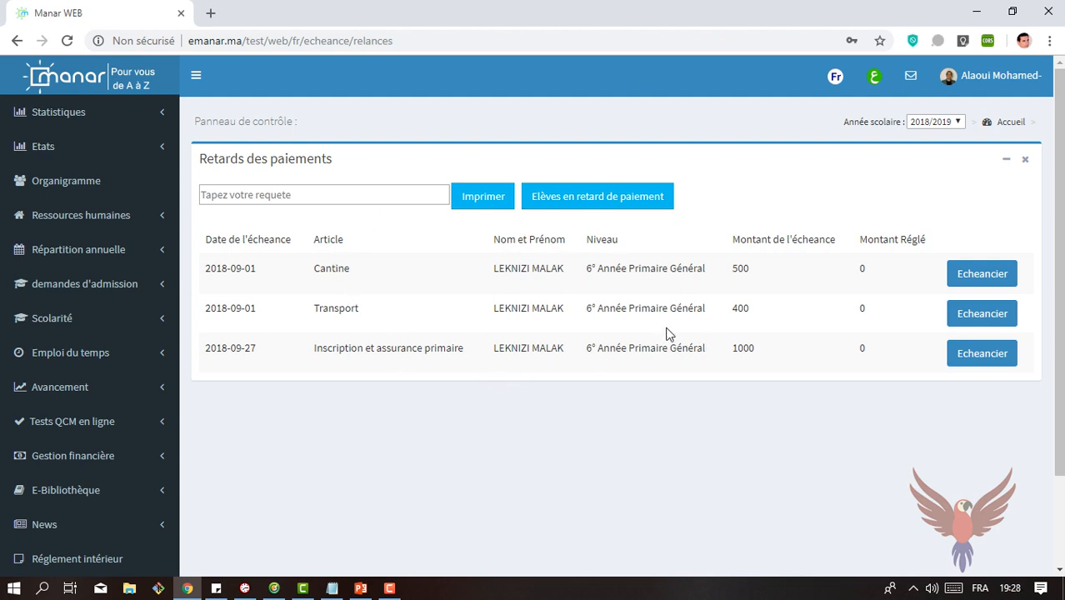
drag(268, 324, 209, 266)
click(257, 350)
drag(257, 350, 216, 260)
click(304, 295)
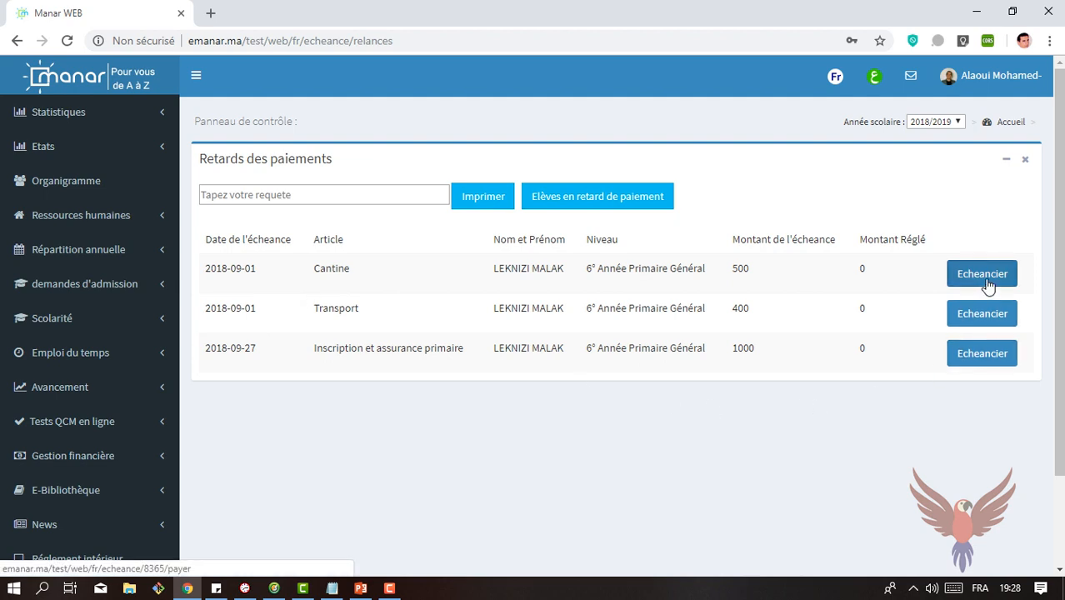
click(73, 457)
scroll(232, 409, down, 3)
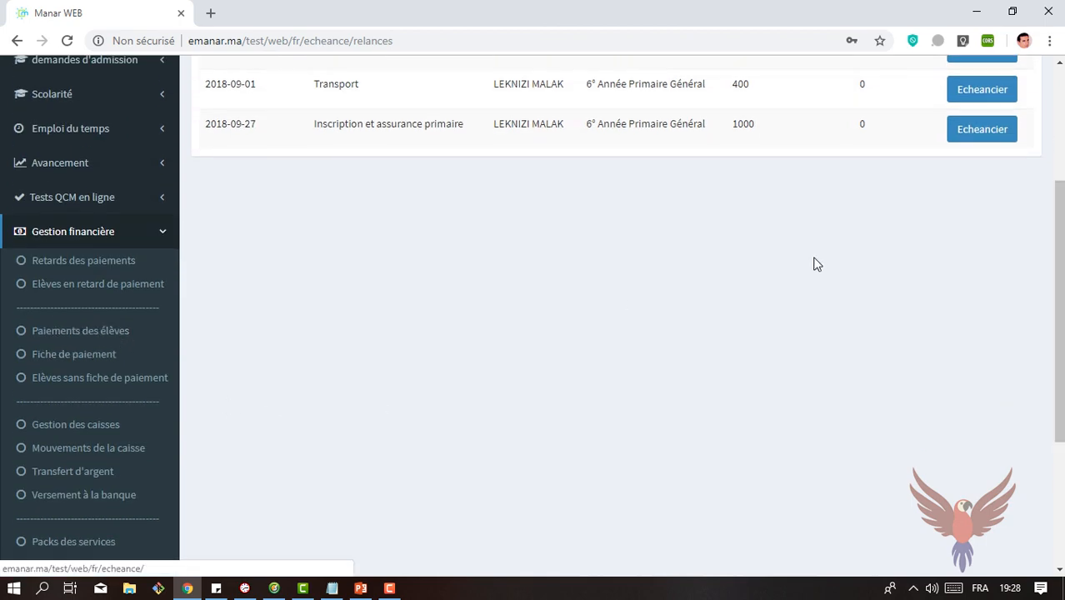
scroll(952, 173, up, 3)
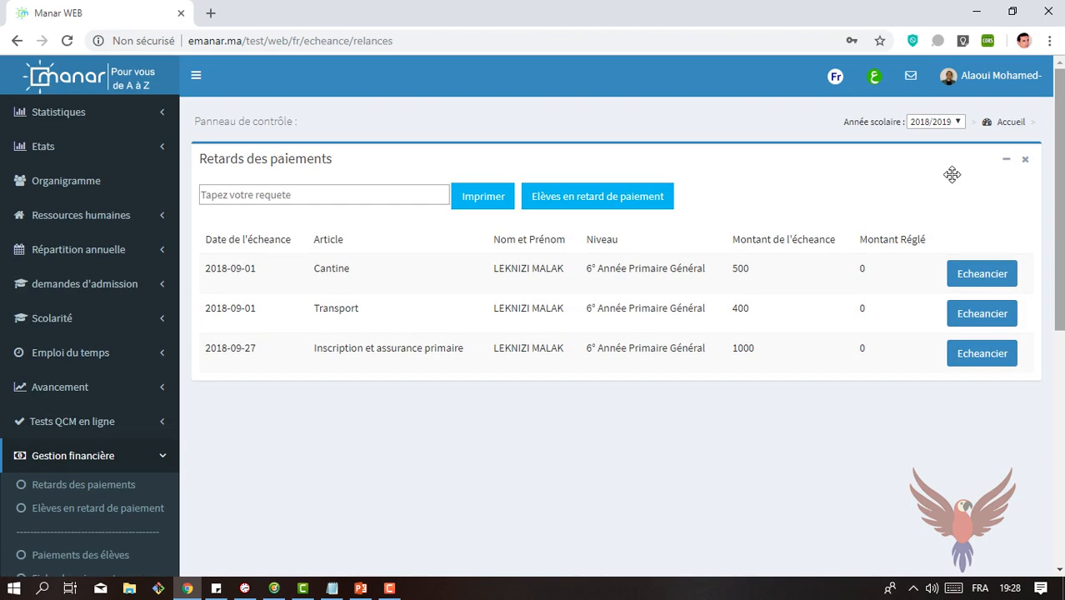
Step: Open the student's schedule from the overdue registration item and select the registration and all September articles
click(968, 357)
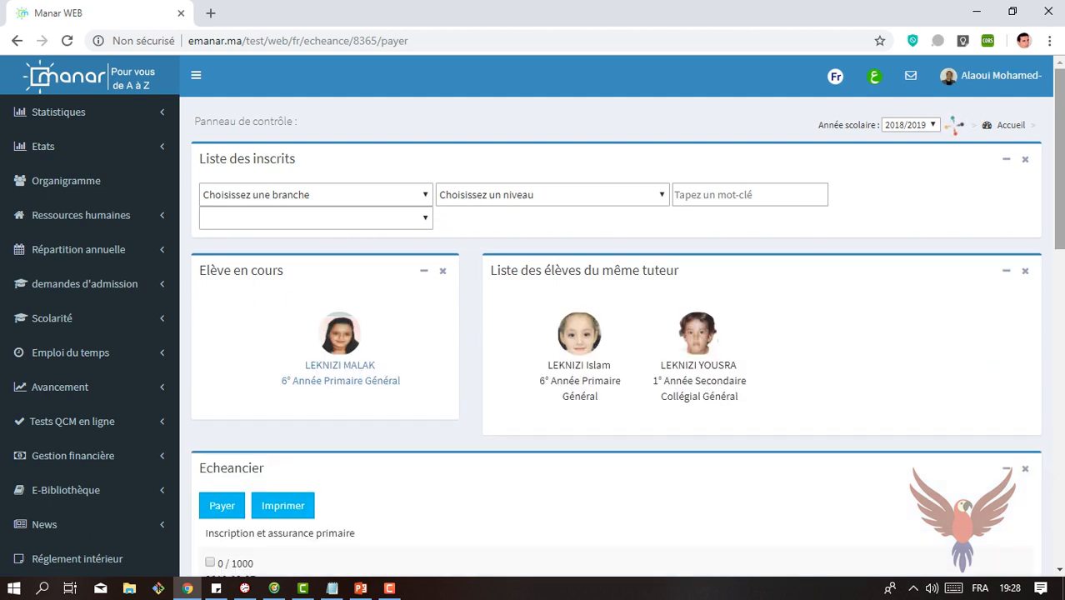
drag(1058, 141, 1058, 192)
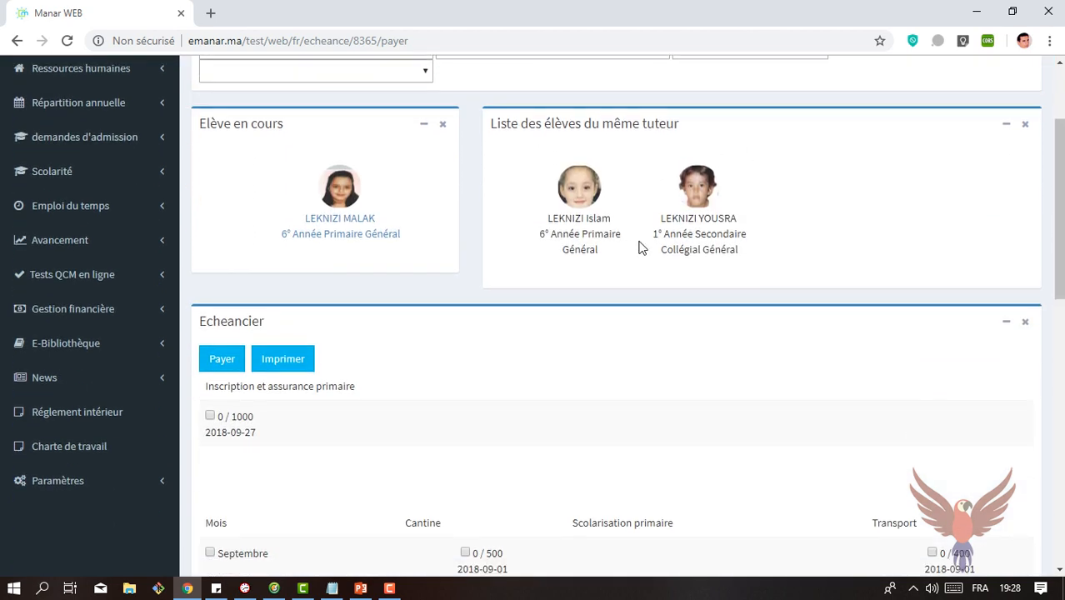
drag(1061, 143, 1062, 204)
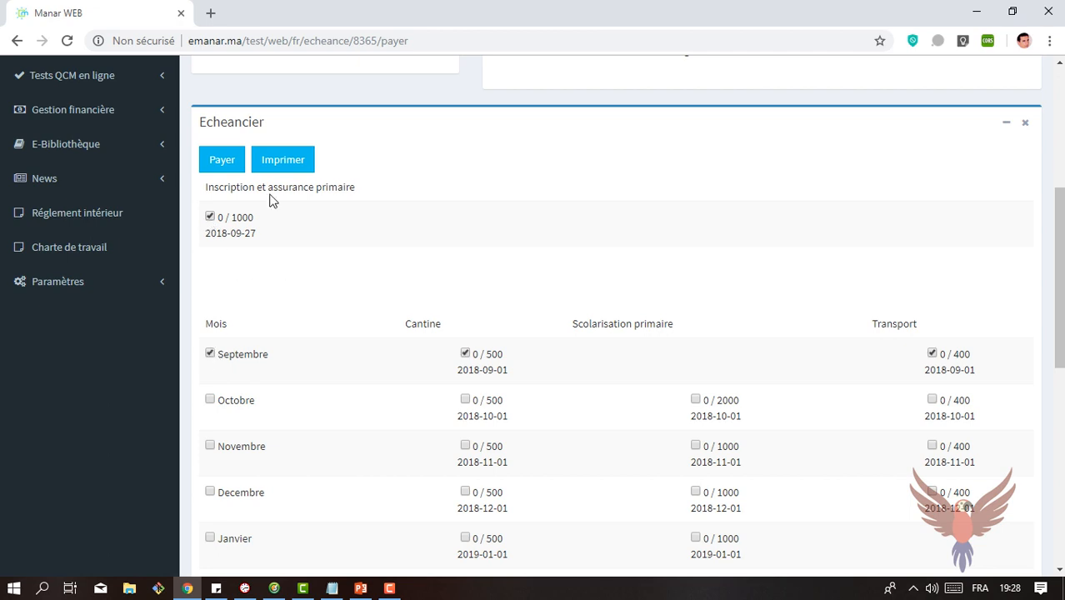
Step: Pay the selected articles in cash to Caisse des recettes, setting the September transport amount to 200, and cancel printing the receipt
click(233, 161)
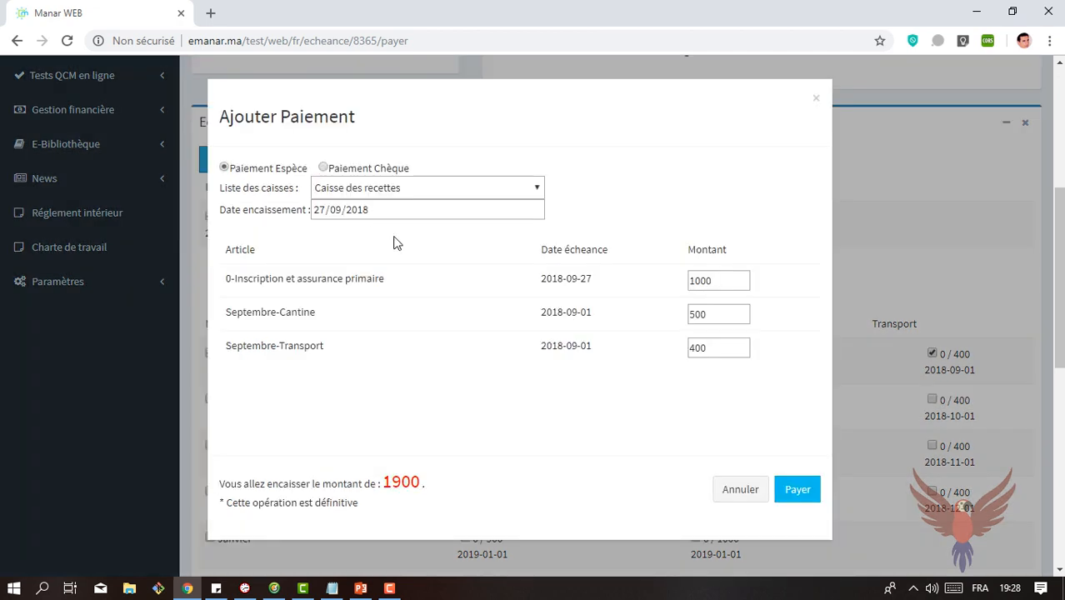
click(531, 197)
click(531, 197)
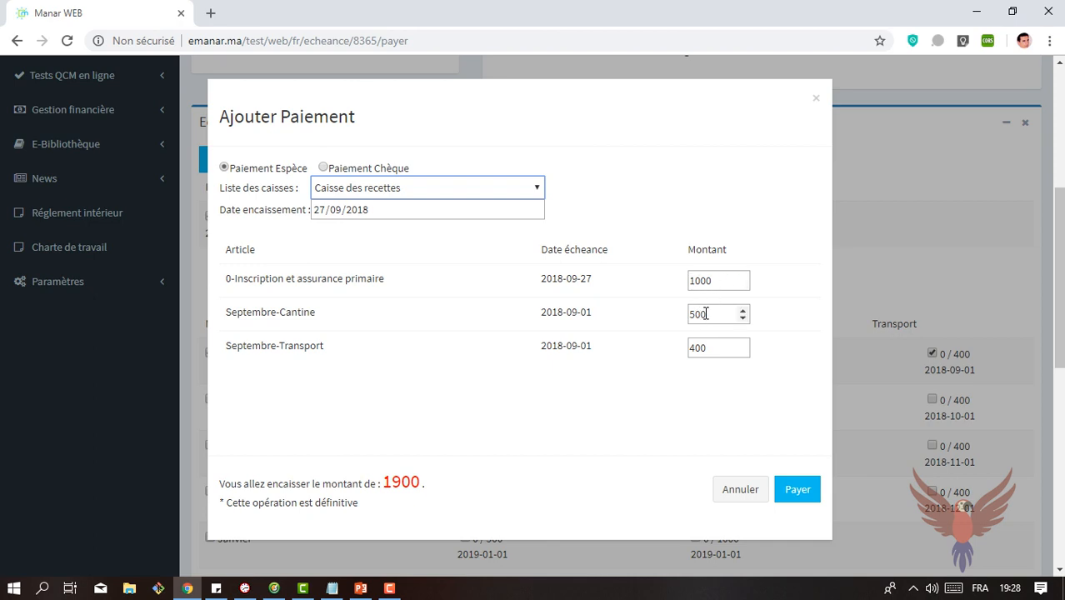
click(697, 351)
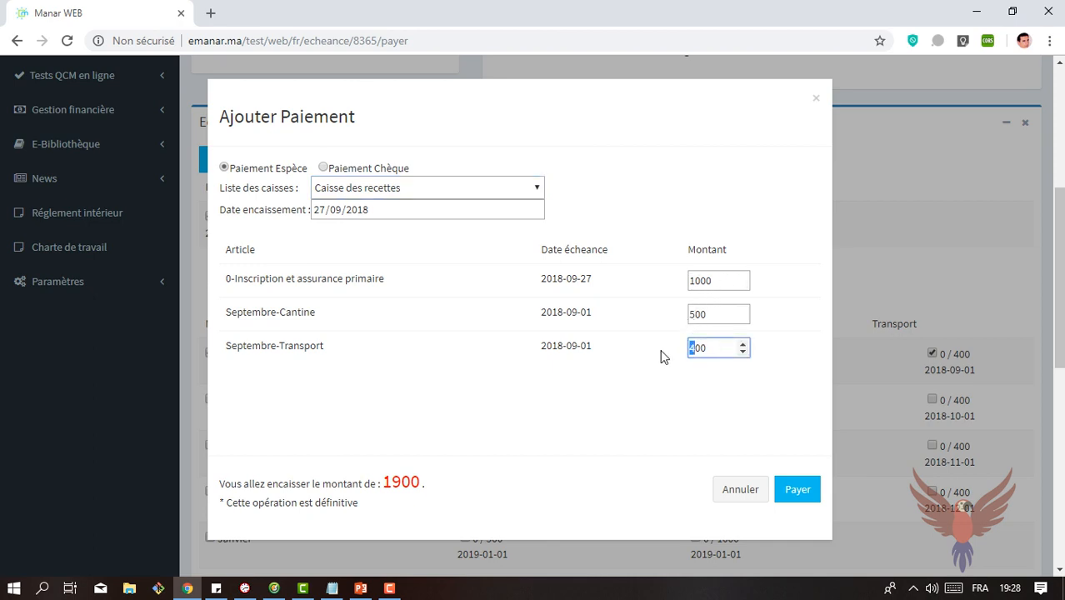
text(2)
click(798, 491)
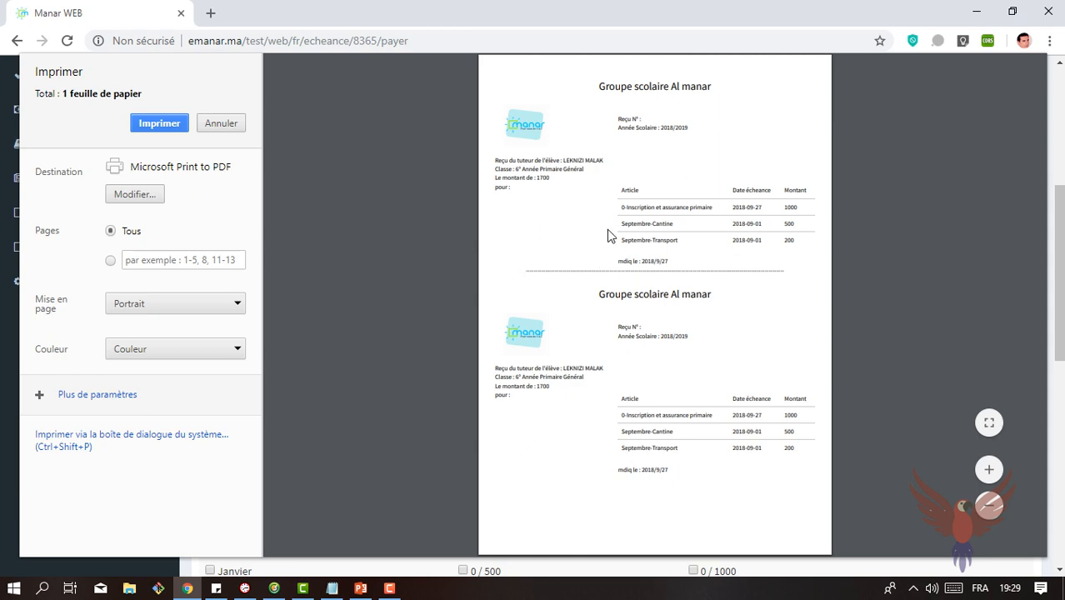
click(220, 125)
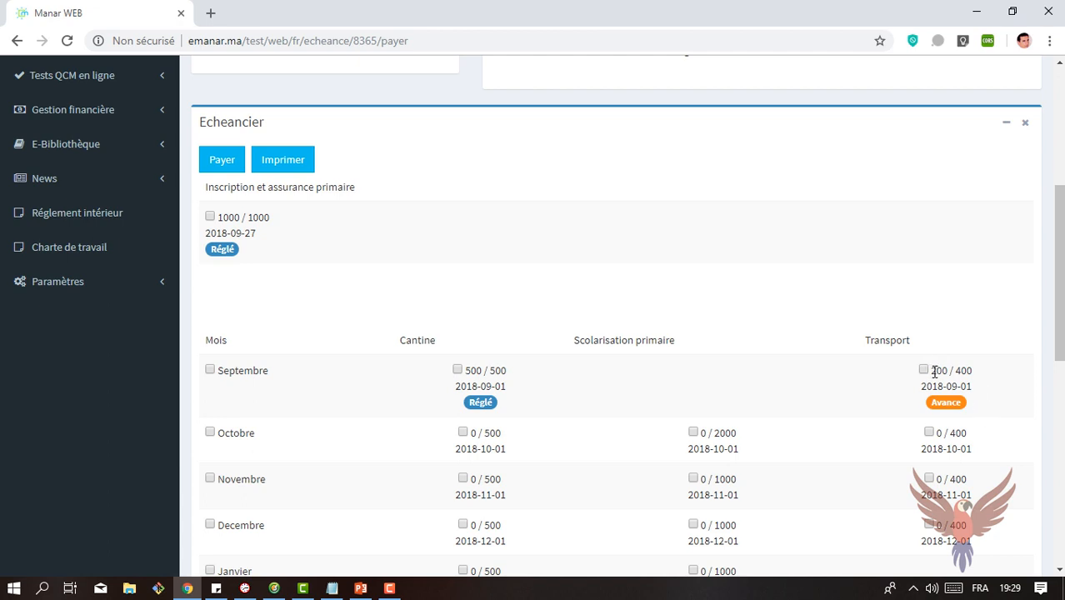
Step: Select the September articles, pay the remaining 200 for September transport in cash to Caisse des recettes, and cancel printing the receipt
drag(932, 372, 978, 378)
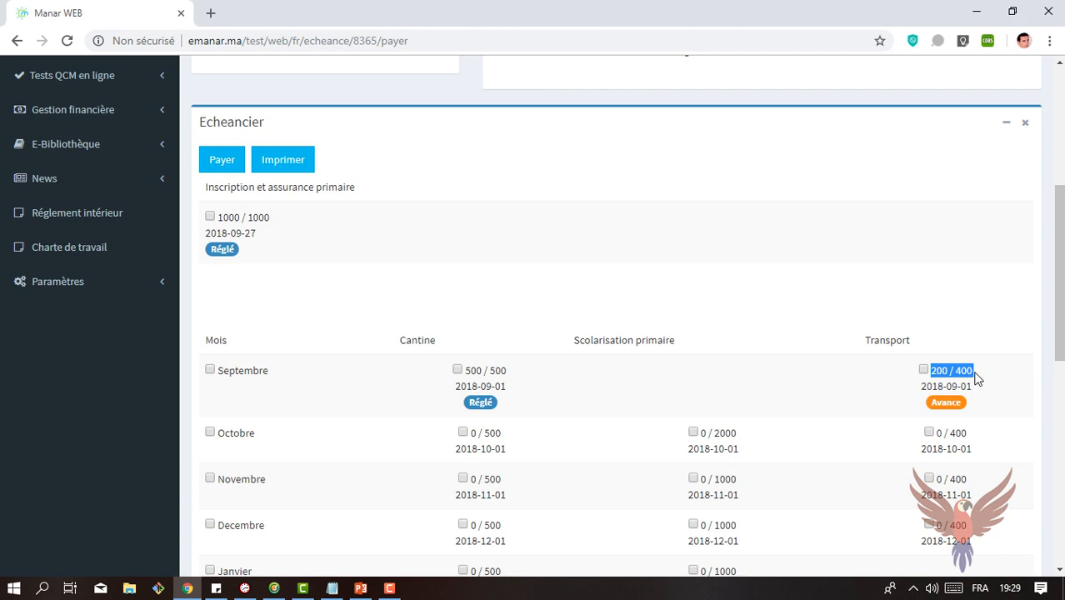
click(753, 381)
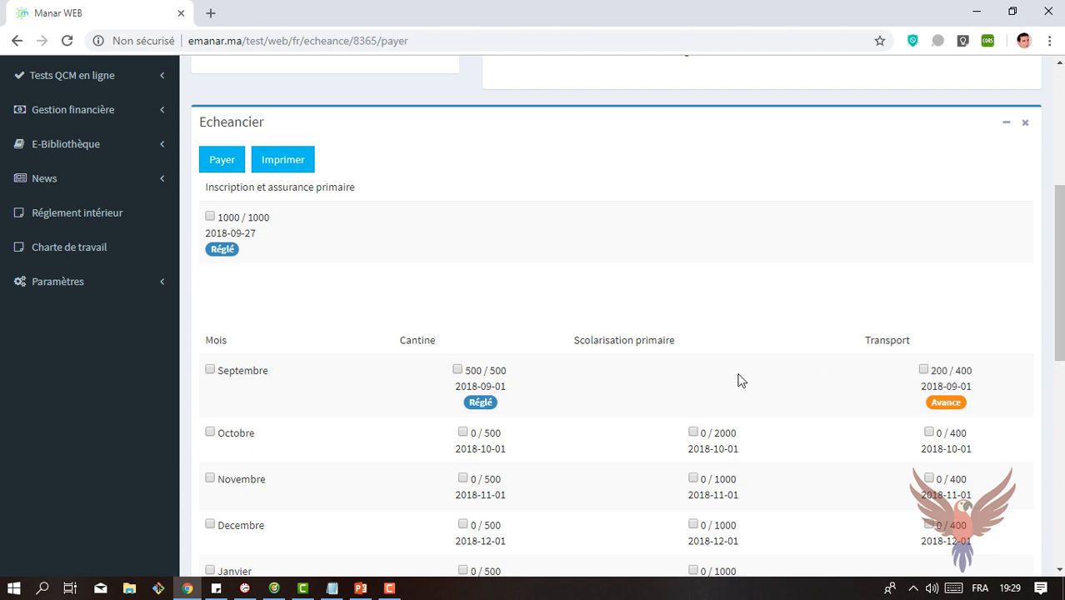
click(210, 370)
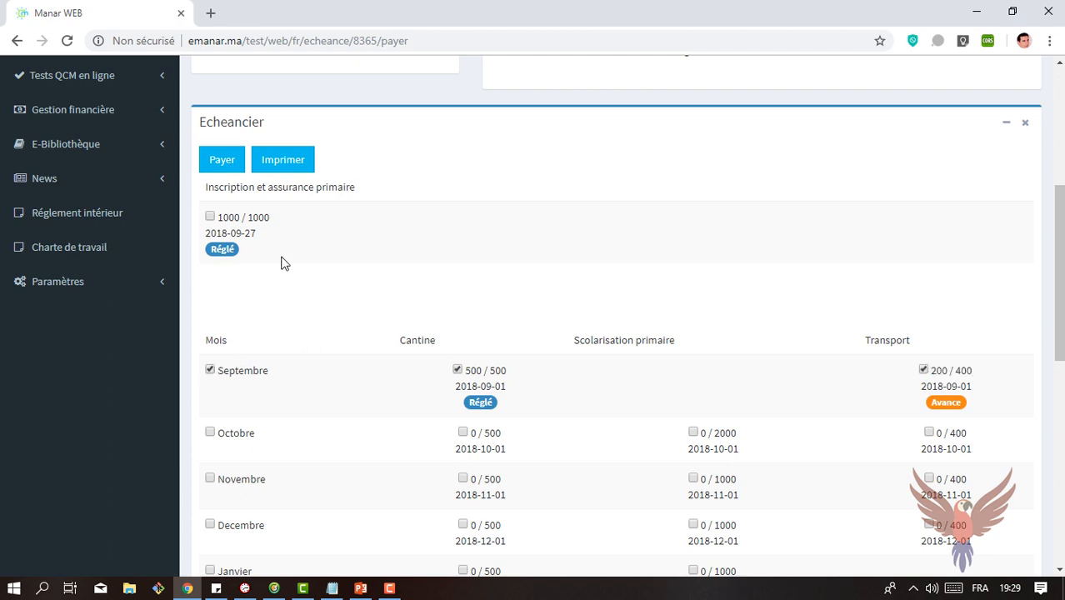
click(222, 164)
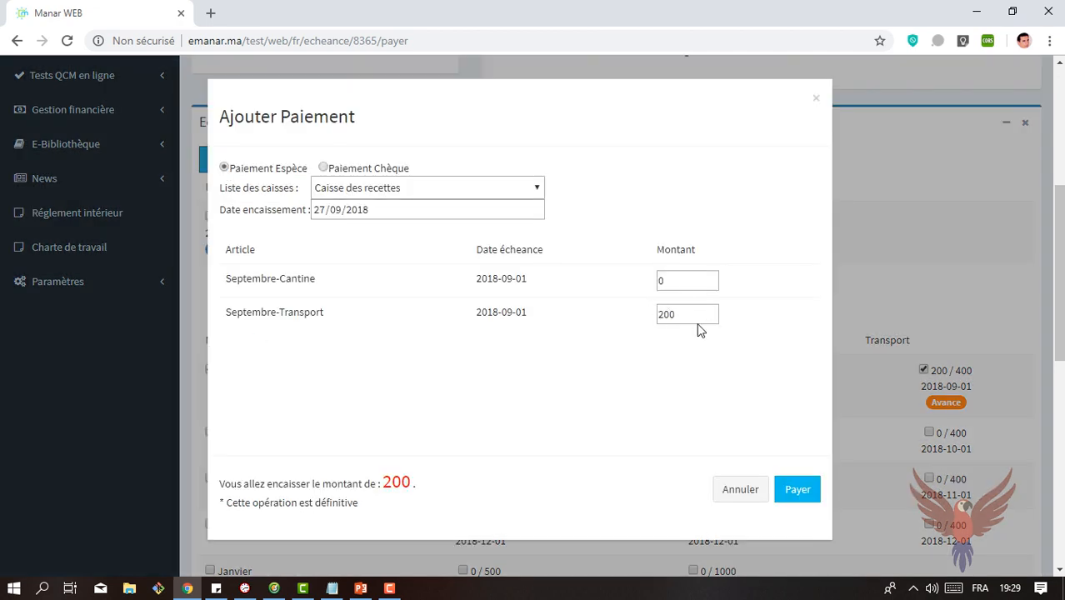
click(738, 500)
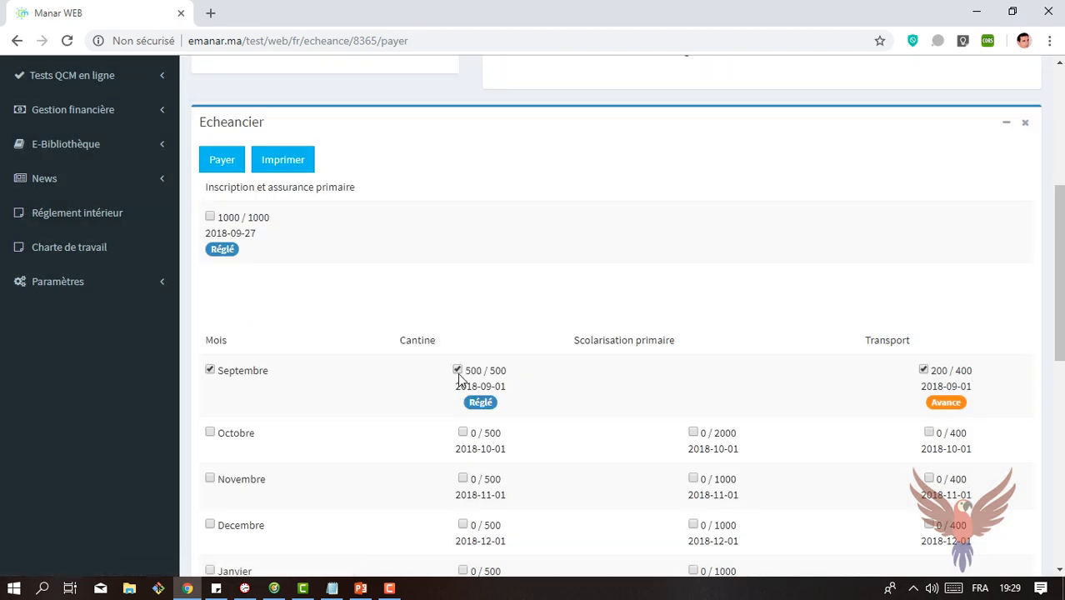
click(228, 167)
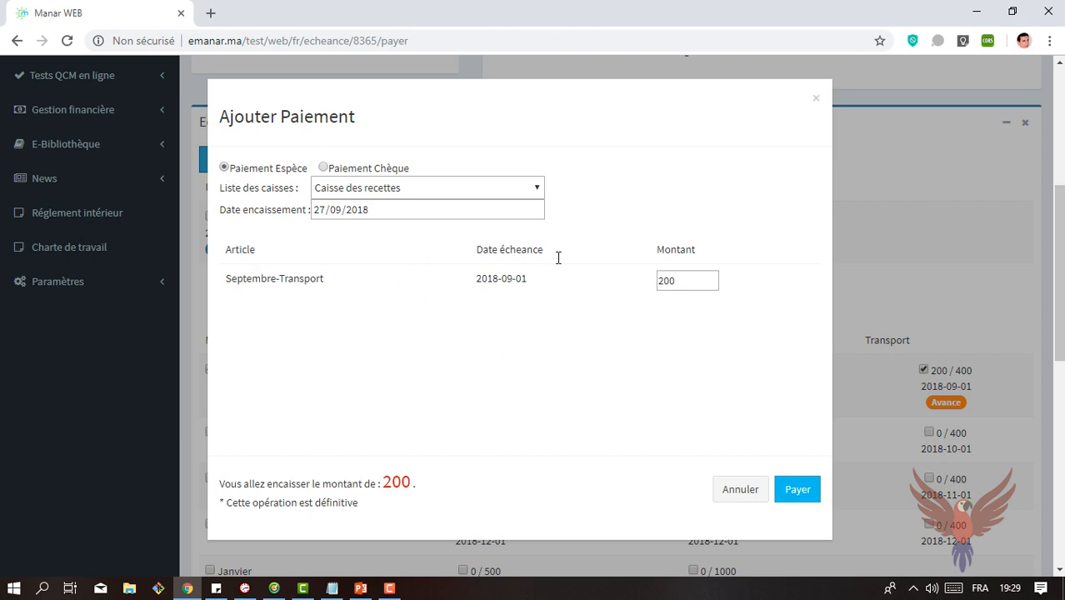
click(798, 492)
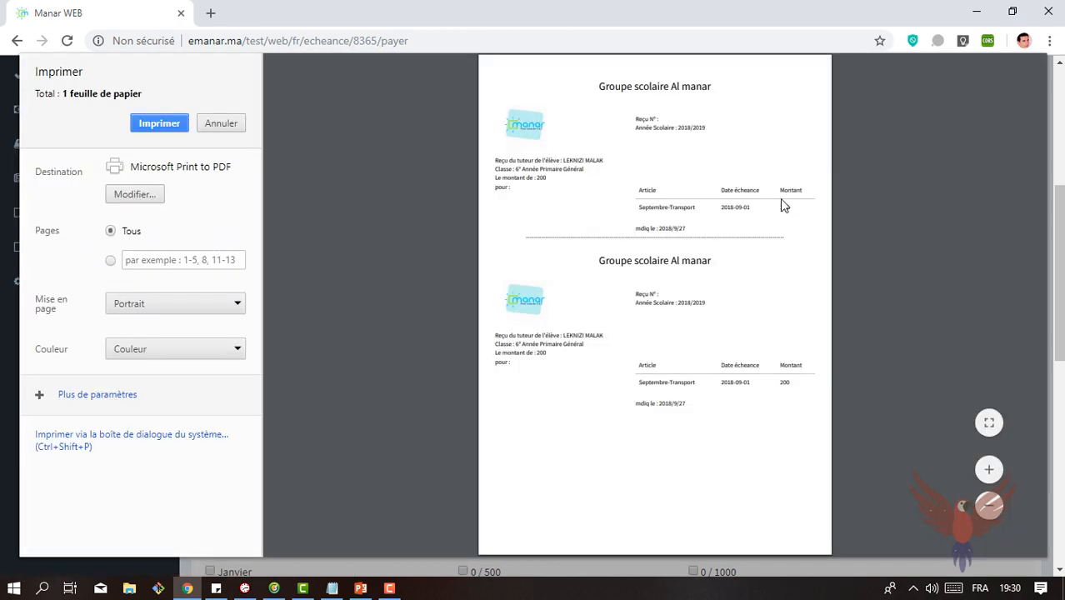
click(209, 121)
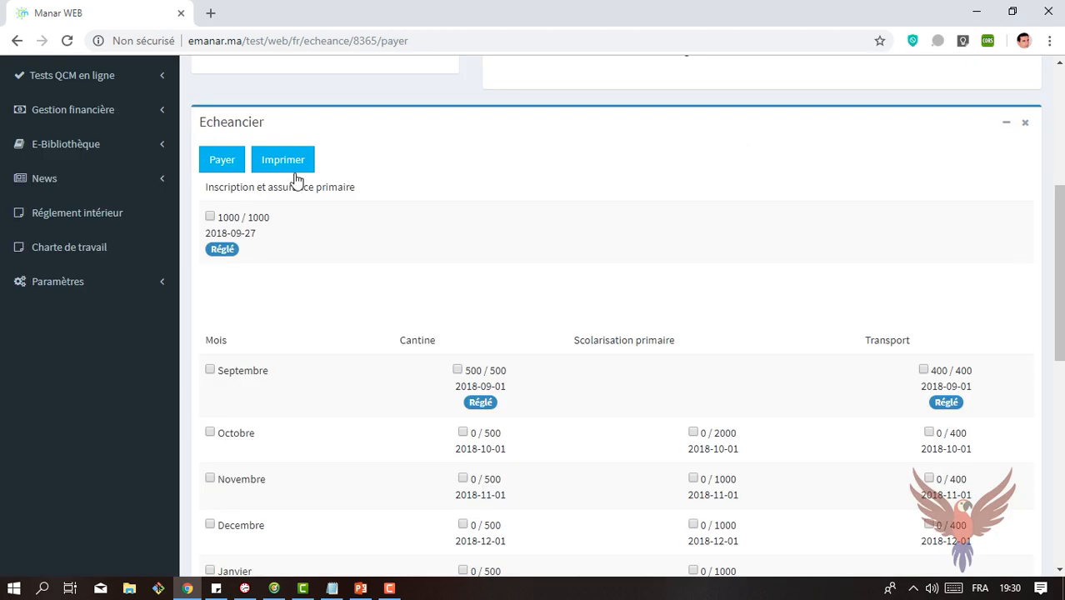
Step: Prepare a cheque payment for all October articles, enter the cheque number, and cancel the payment
click(231, 165)
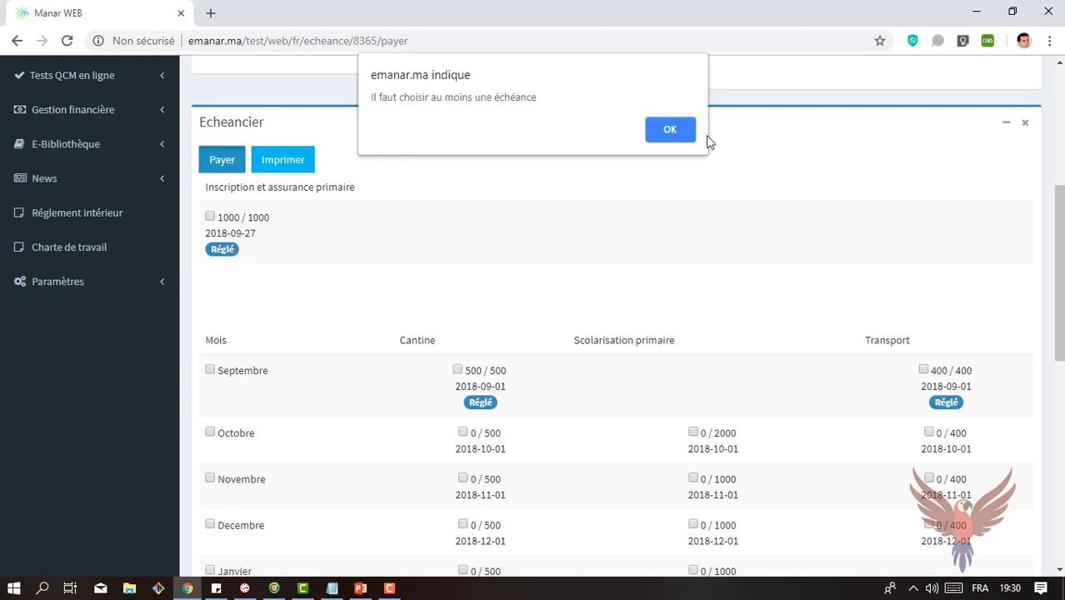
click(670, 131)
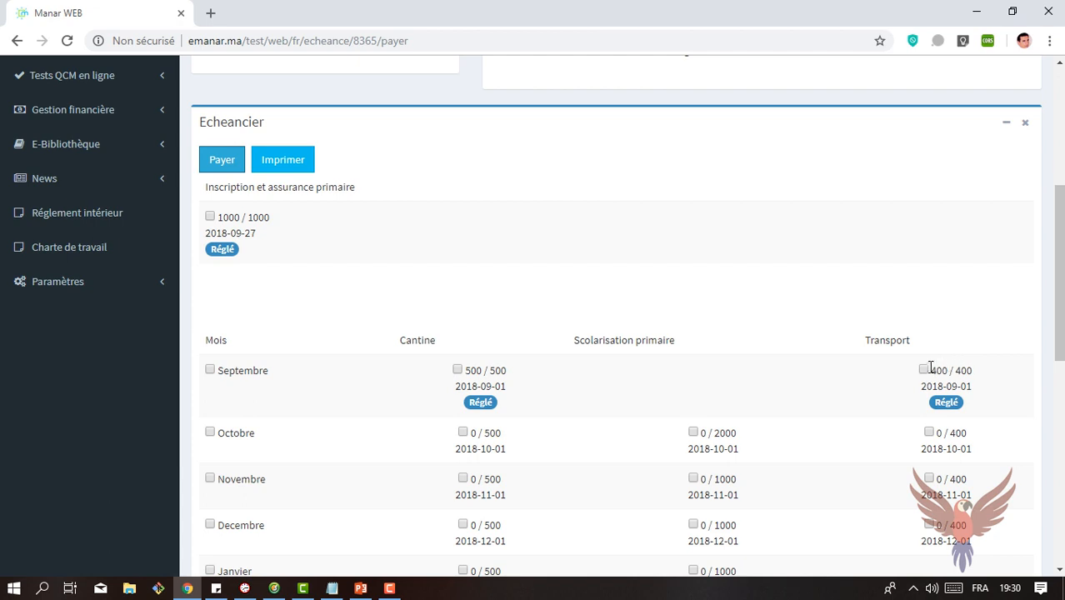
click(210, 433)
click(219, 158)
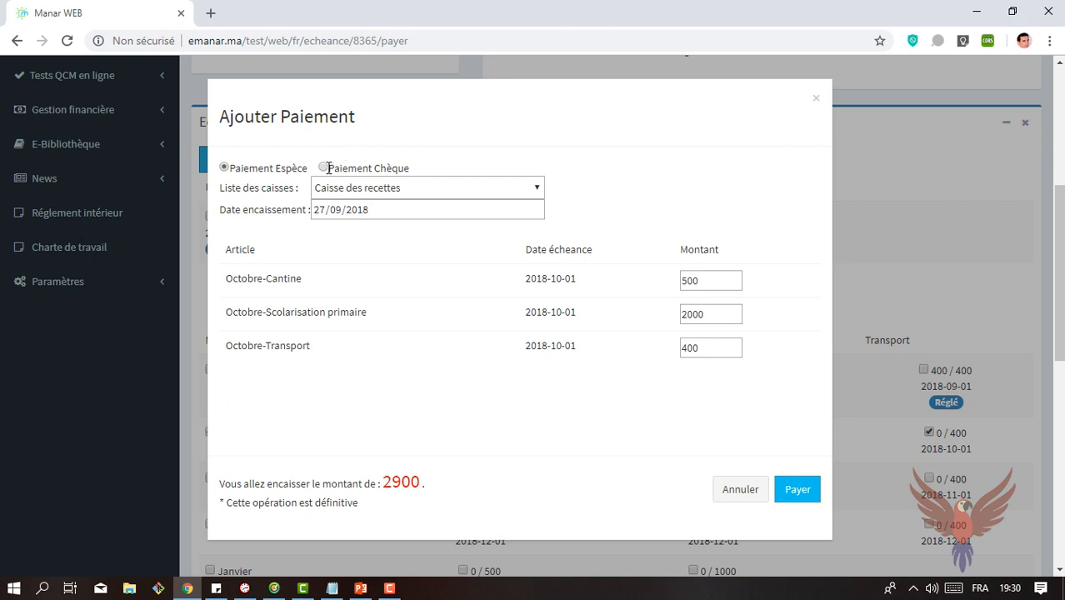
click(325, 168)
click(541, 165)
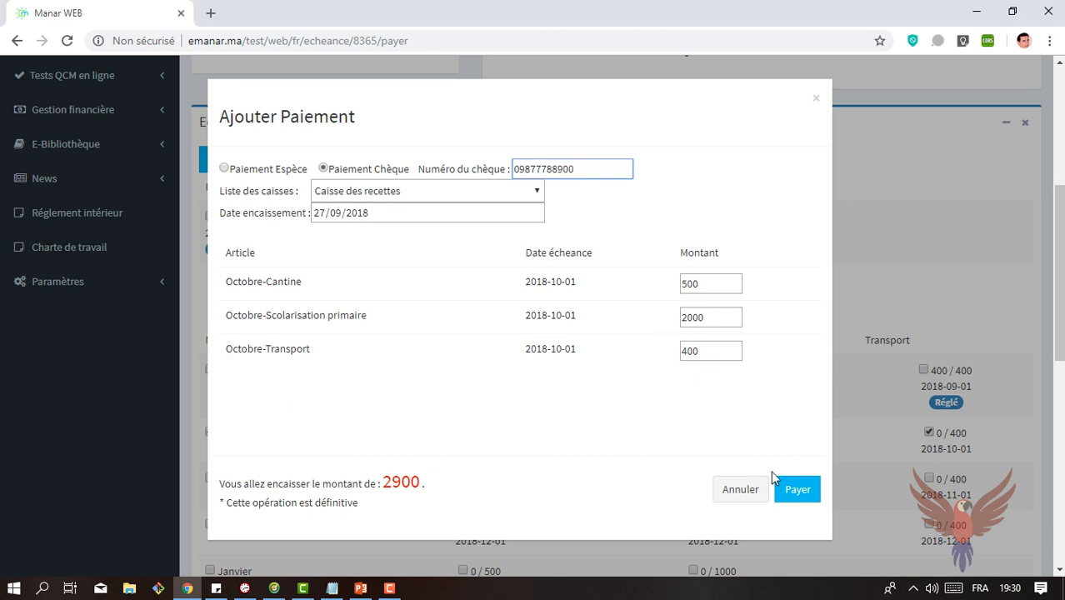
click(750, 490)
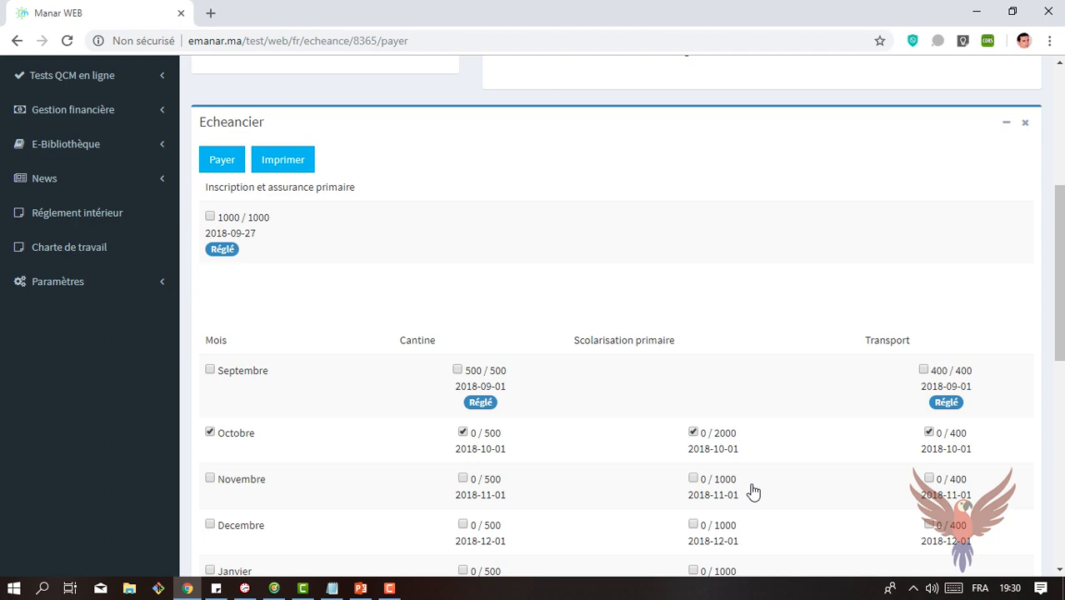
Step: Open the Retards des paiements list and filter it by the beginning of the student's family name
drag(1061, 236, 1061, 163)
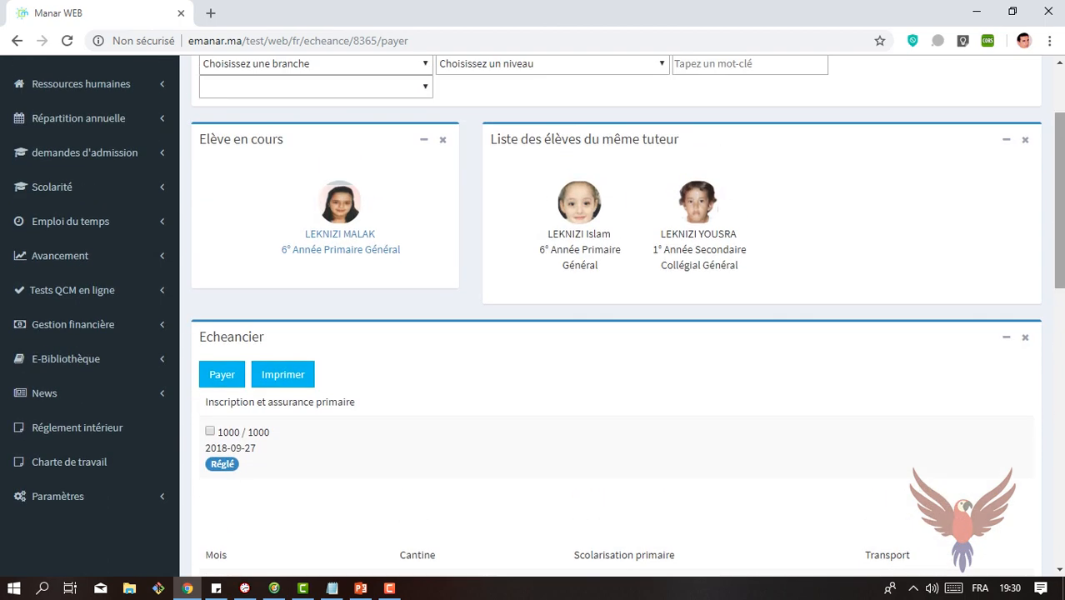
click(104, 325)
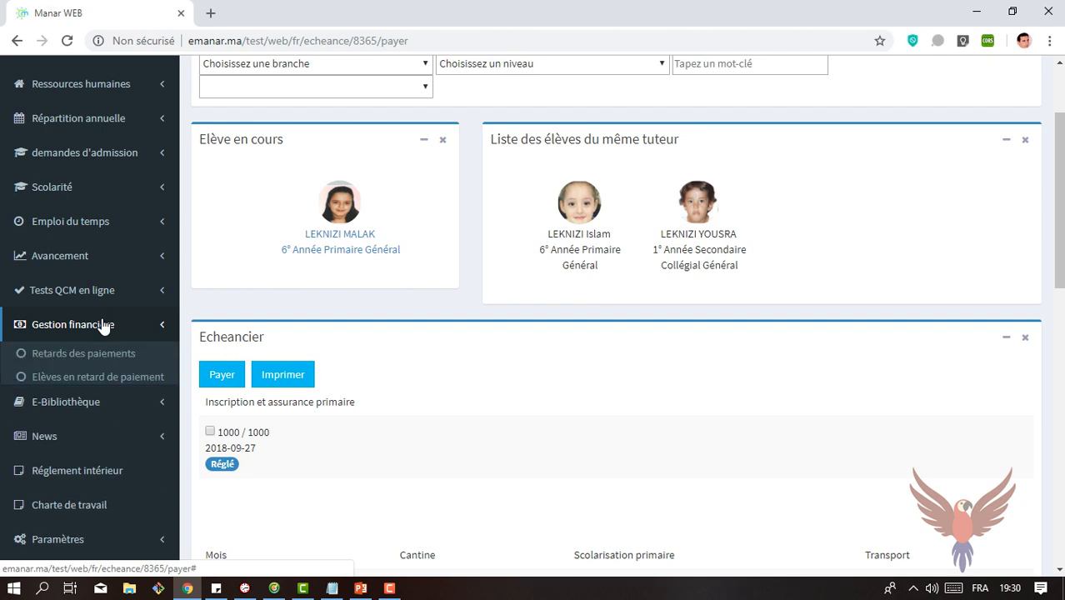
click(68, 359)
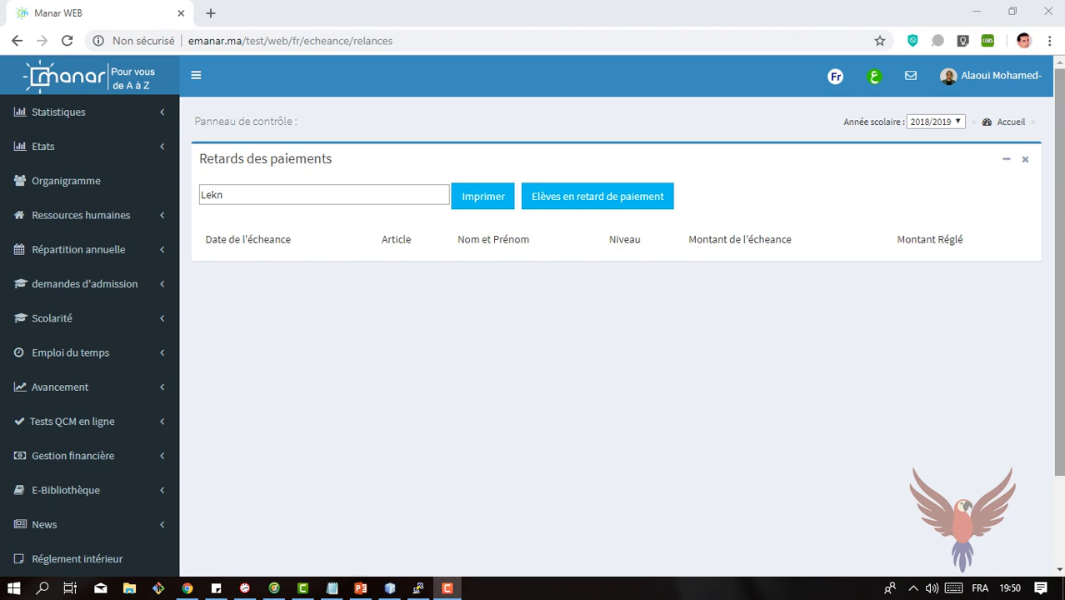
Step: Open Mouvements de la caisse and show the movements of Caisse des recettes
drag(1058, 218, 1050, 306)
click(90, 345)
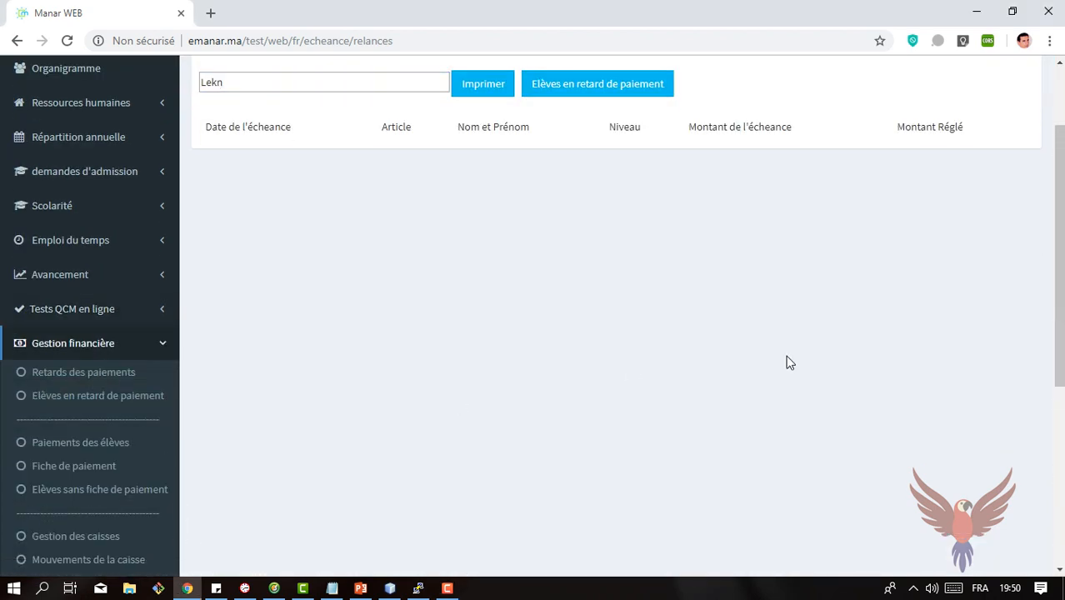
drag(1060, 332, 1059, 416)
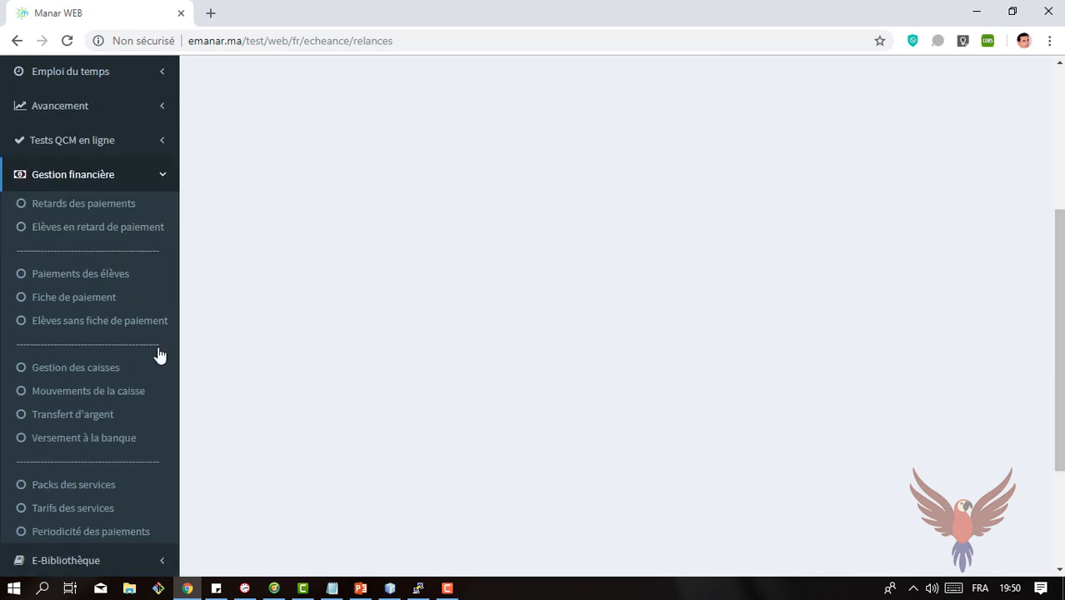
click(100, 392)
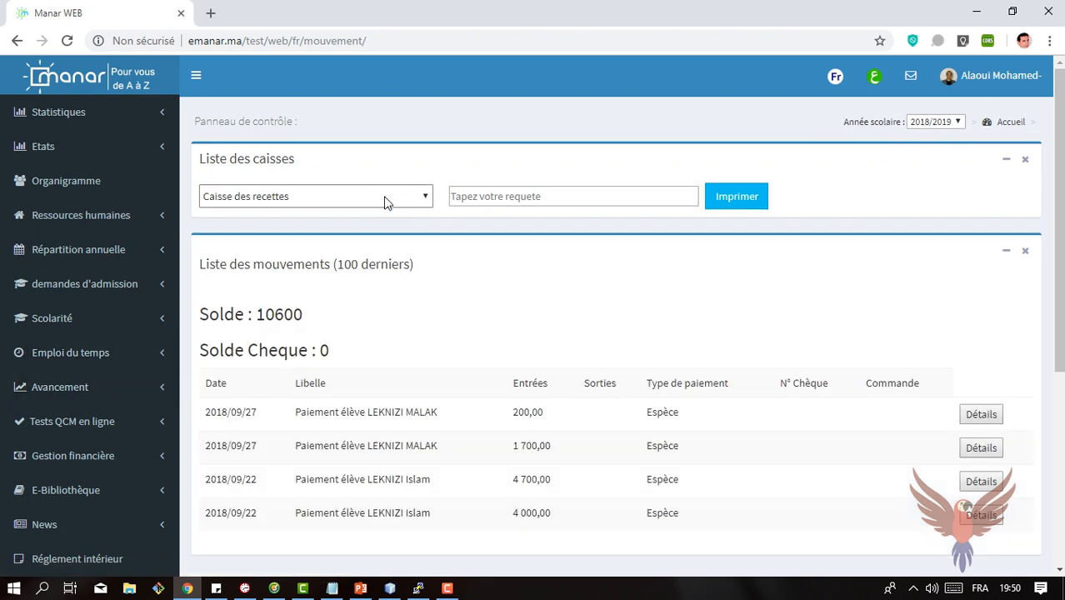
click(384, 196)
click(324, 201)
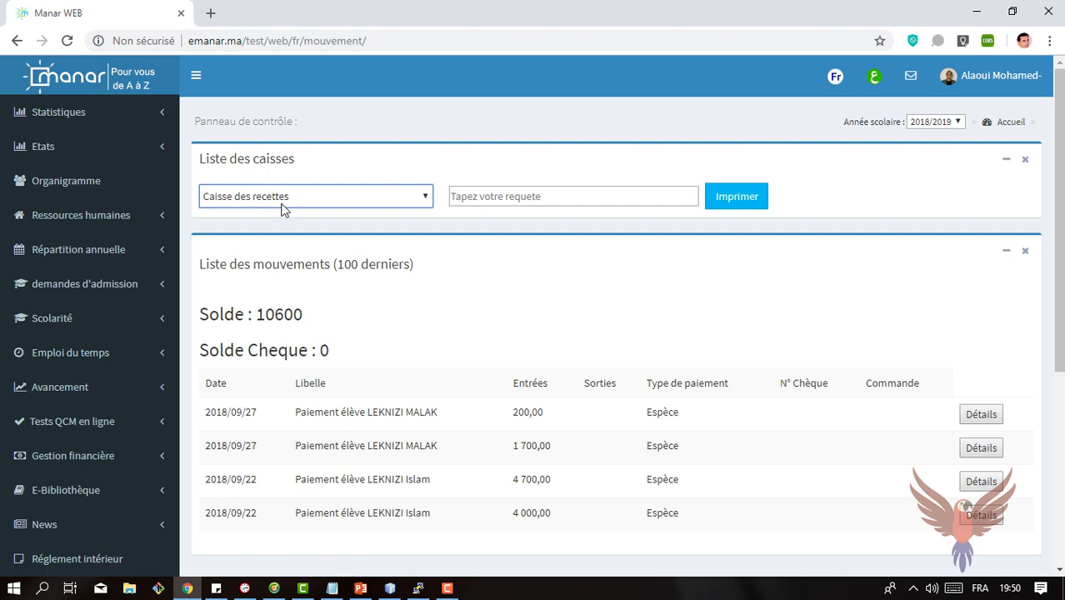
Step: Highlight the cash balance and the cheque balance of Caisse des recettes
click(258, 315)
drag(258, 315, 306, 317)
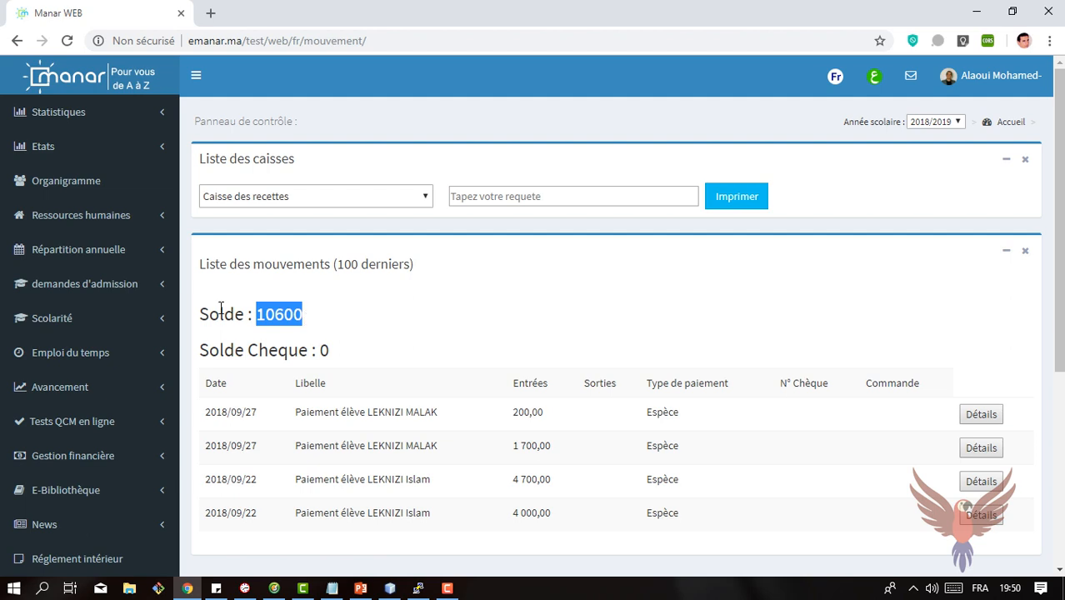
drag(322, 349, 352, 350)
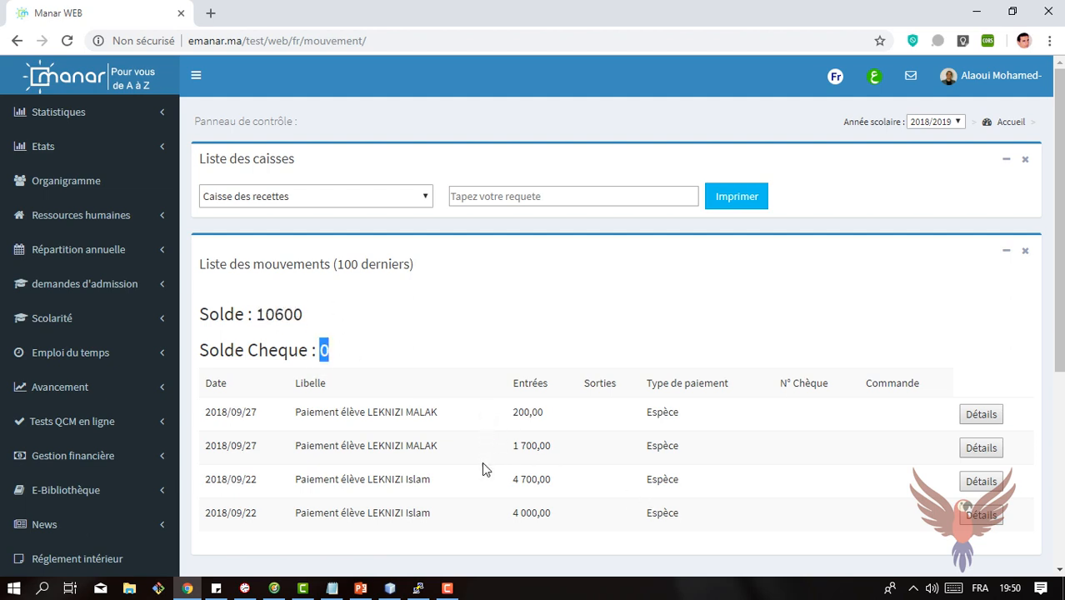
Step: View the details of the 1 700,00 payment and of the 200,00 payment dated 2018/09/27, closing each one
drag(1062, 312, 1062, 392)
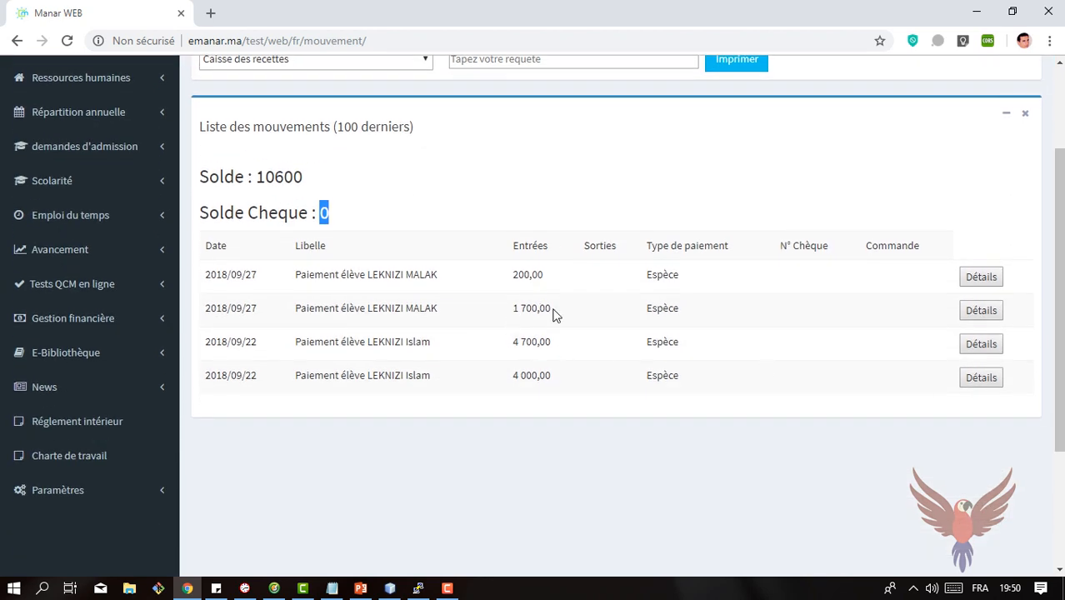
drag(301, 313, 413, 308)
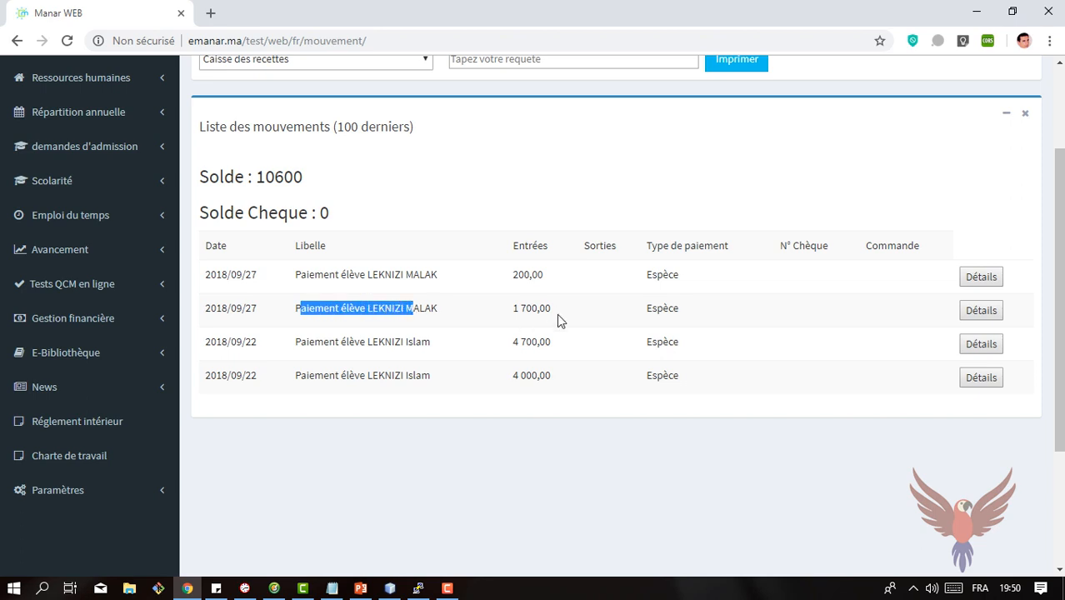
click(972, 313)
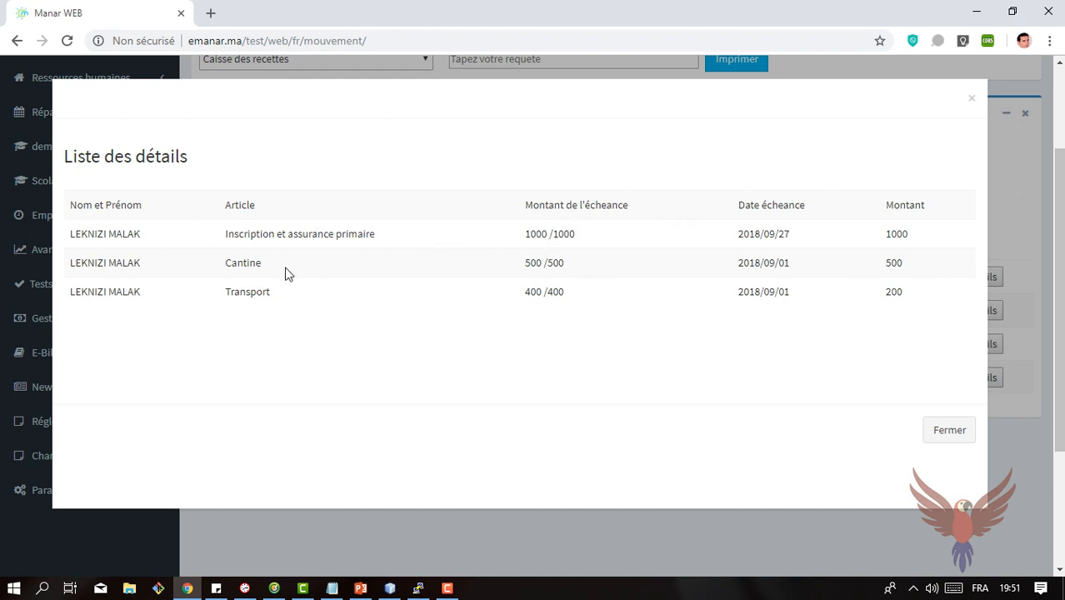
click(947, 430)
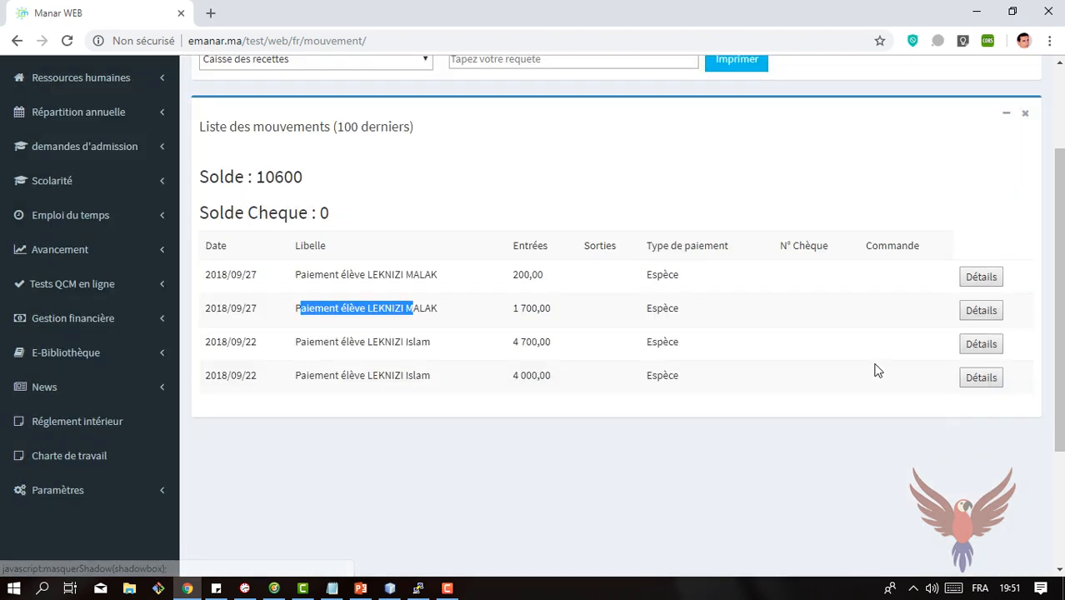
click(975, 286)
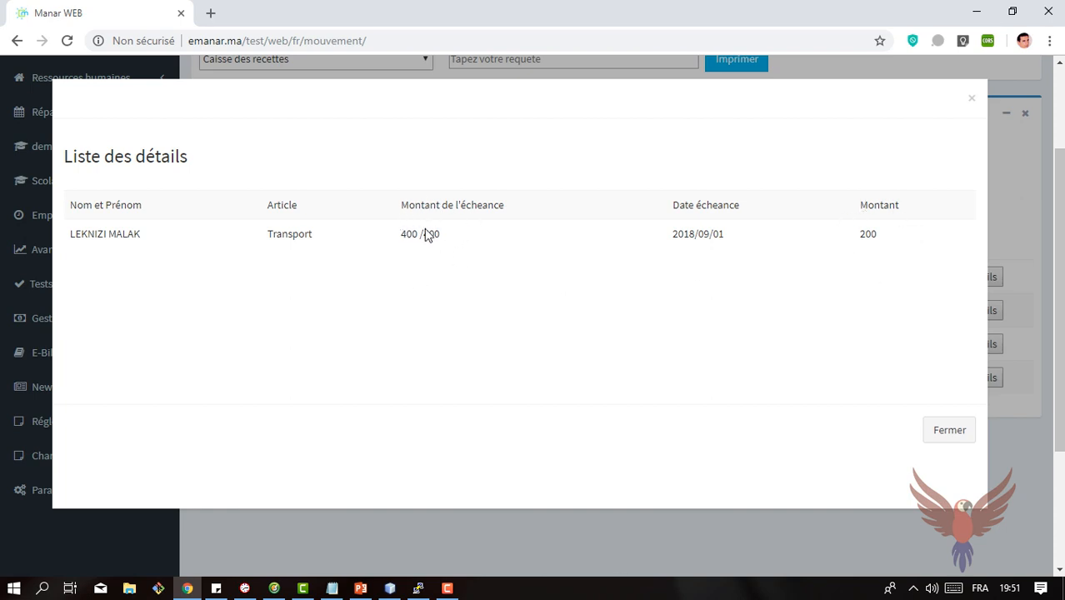
click(944, 432)
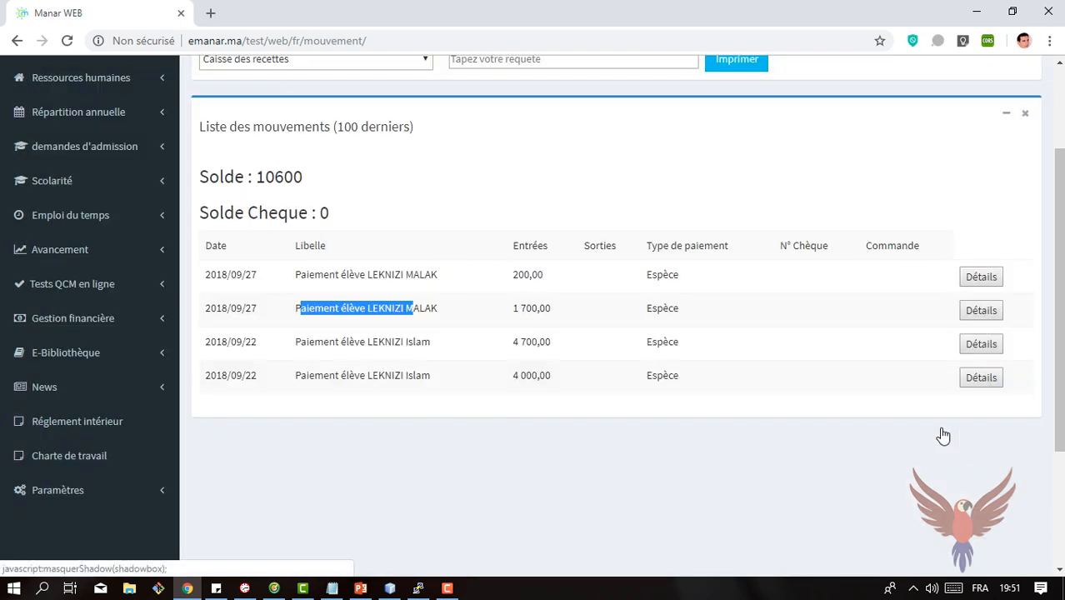
Step: Filter the cash register movements by one student's first name, and by the other student's first name
drag(1059, 344, 1059, 327)
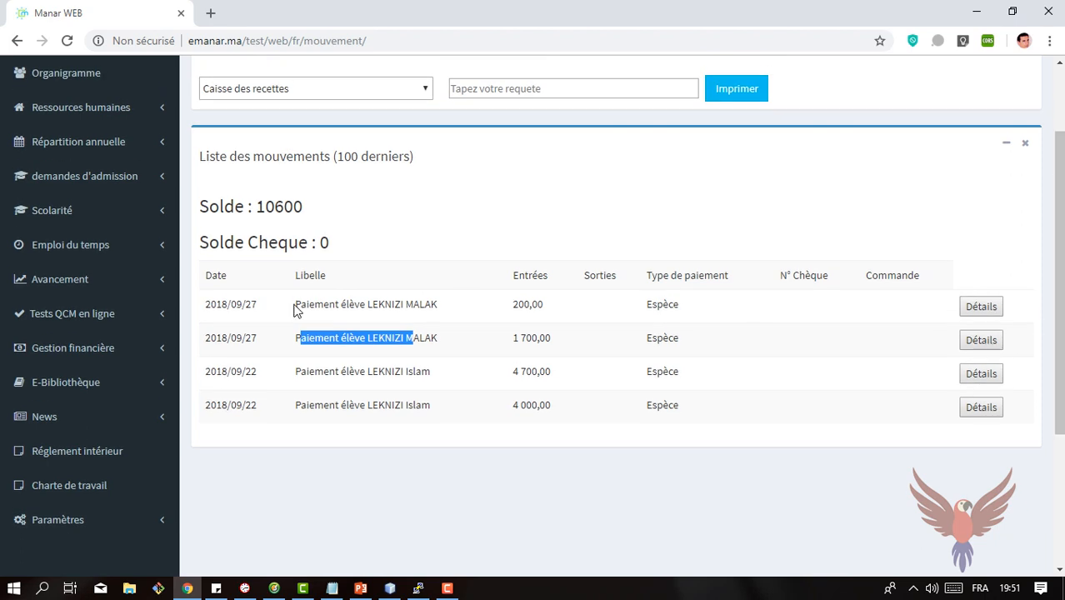
click(543, 88)
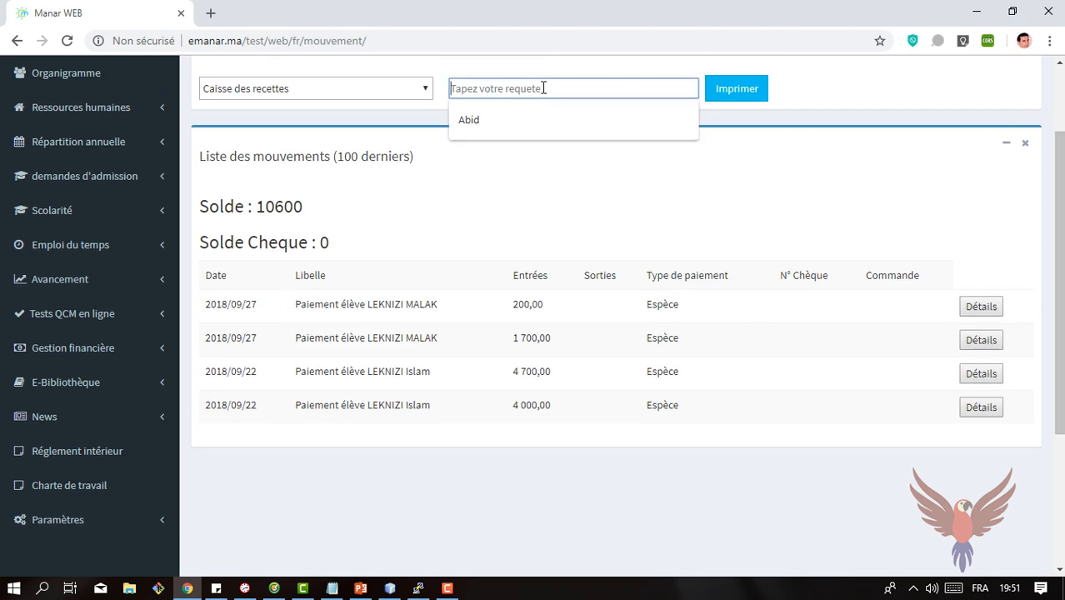
text(islam)
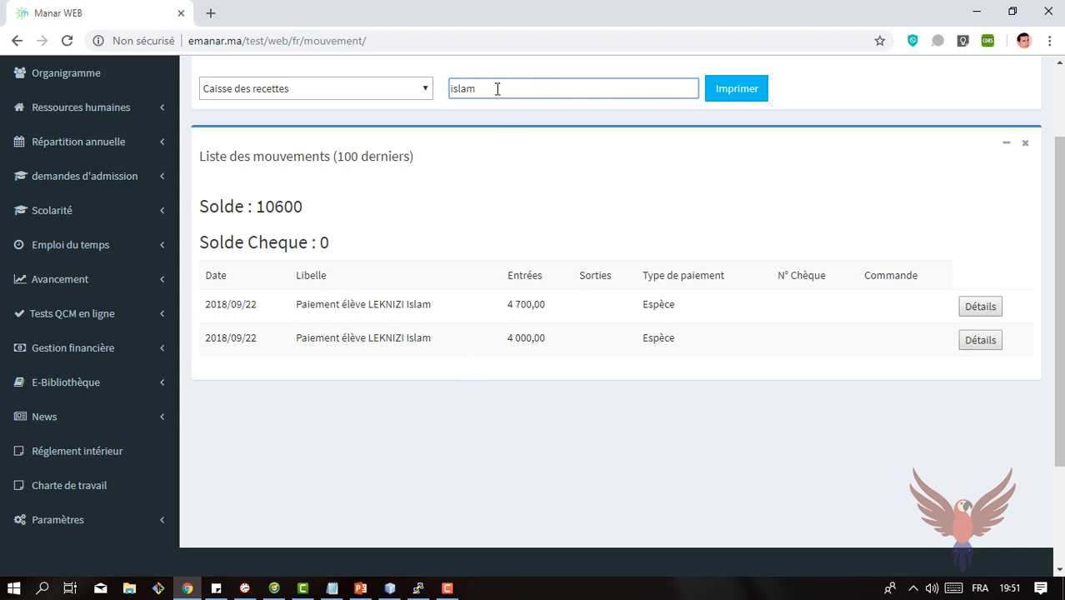
drag(498, 88, 392, 101)
text(ma)
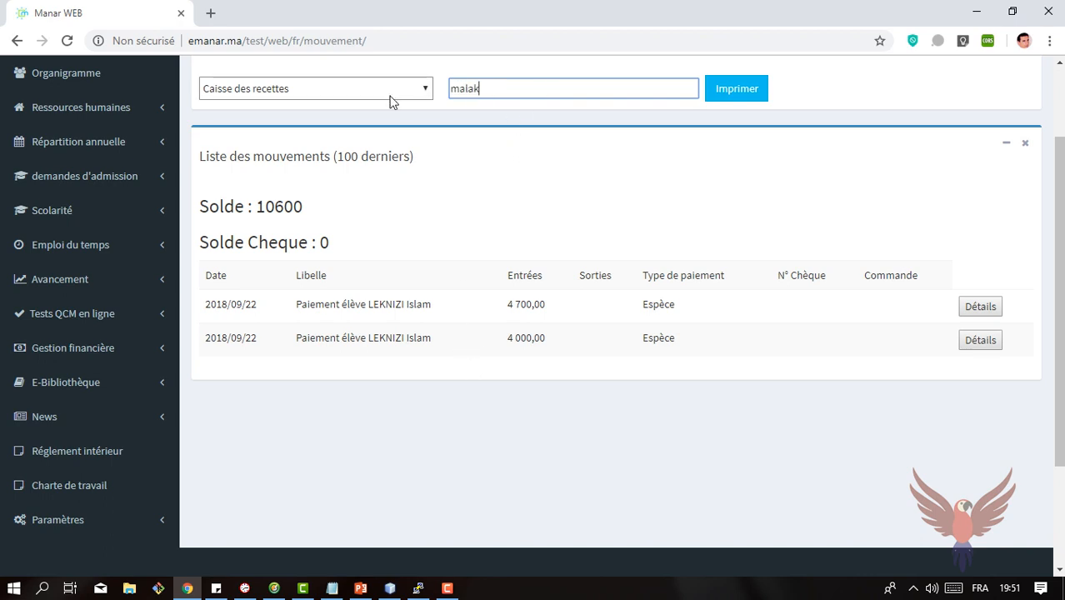
text(lak)
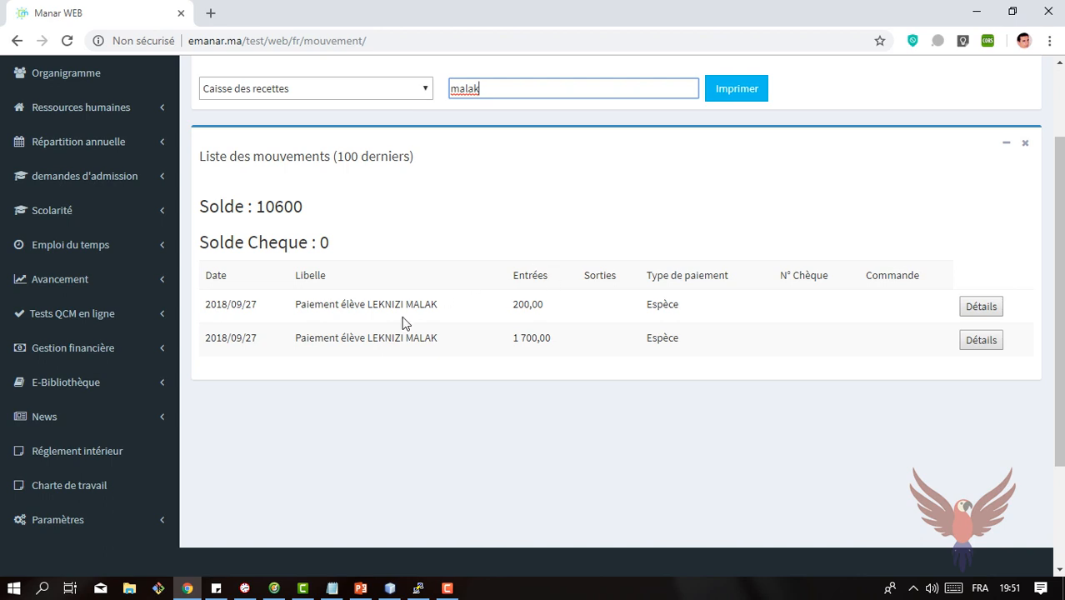
scroll(990, 374, up, 2)
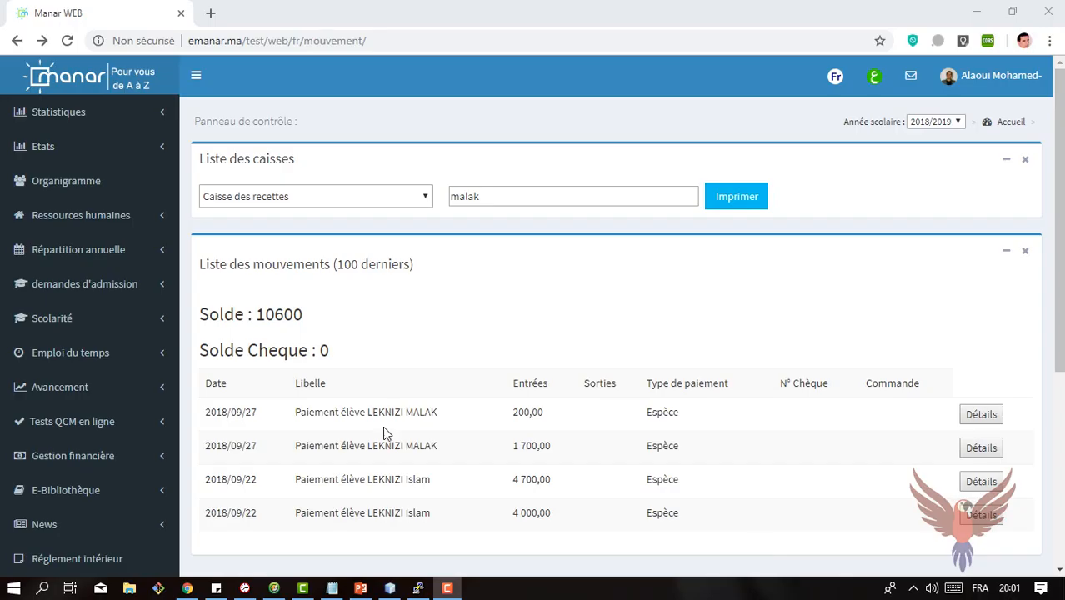
Step: Switch to the PowerPoint presentation and highlight the bullet "Transfert d'argent entre les caisses"
click(361, 588)
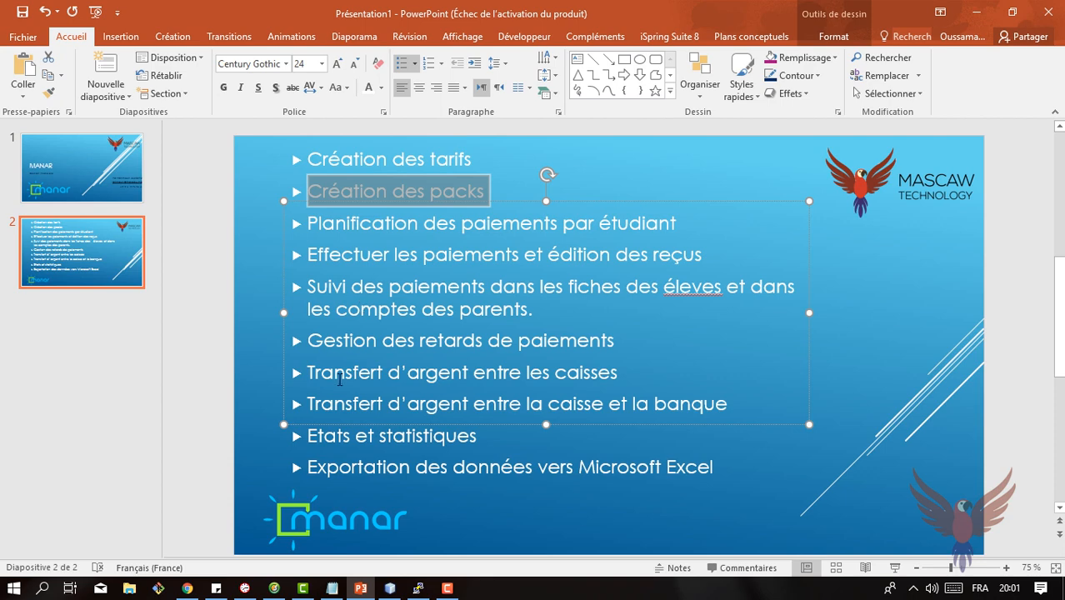
drag(310, 372, 628, 373)
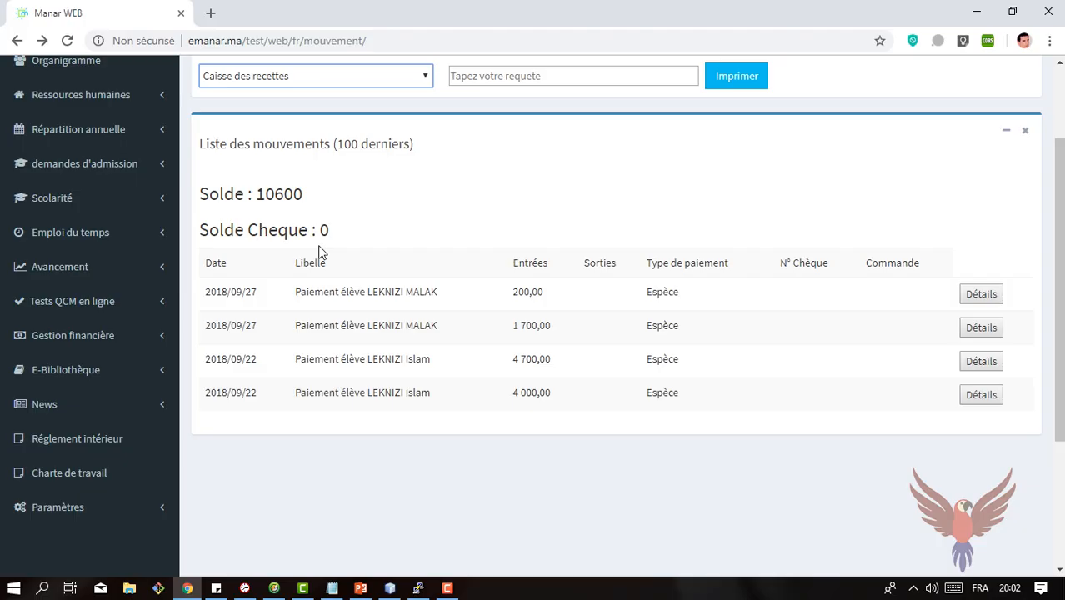
Step: Open the money transfer page under Gestion financière and keep Caisse des recettes as the displayed register
click(114, 337)
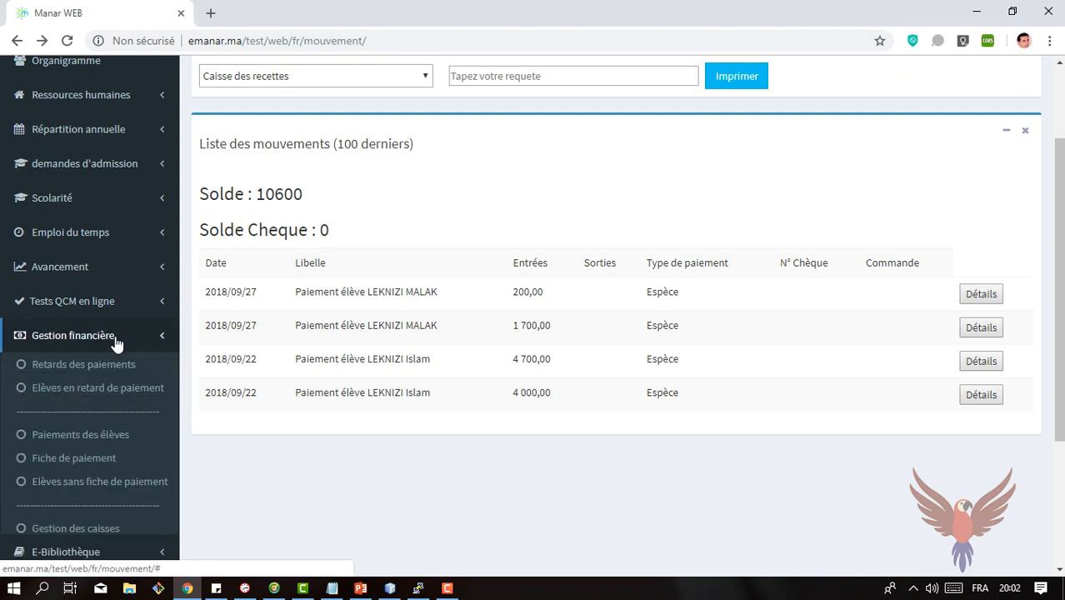
scroll(1054, 269, down, 4)
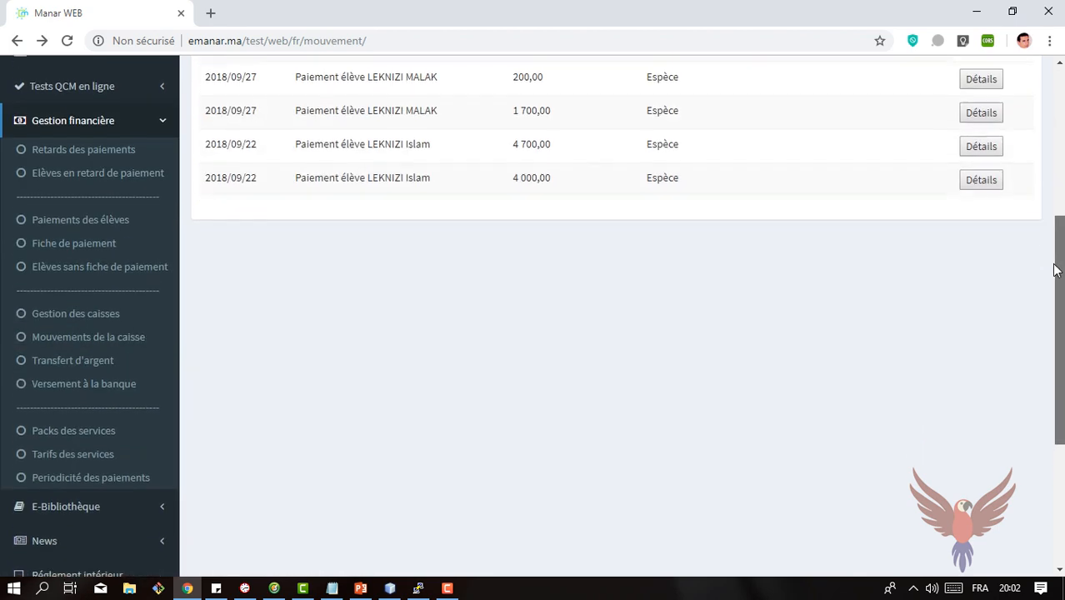
click(72, 358)
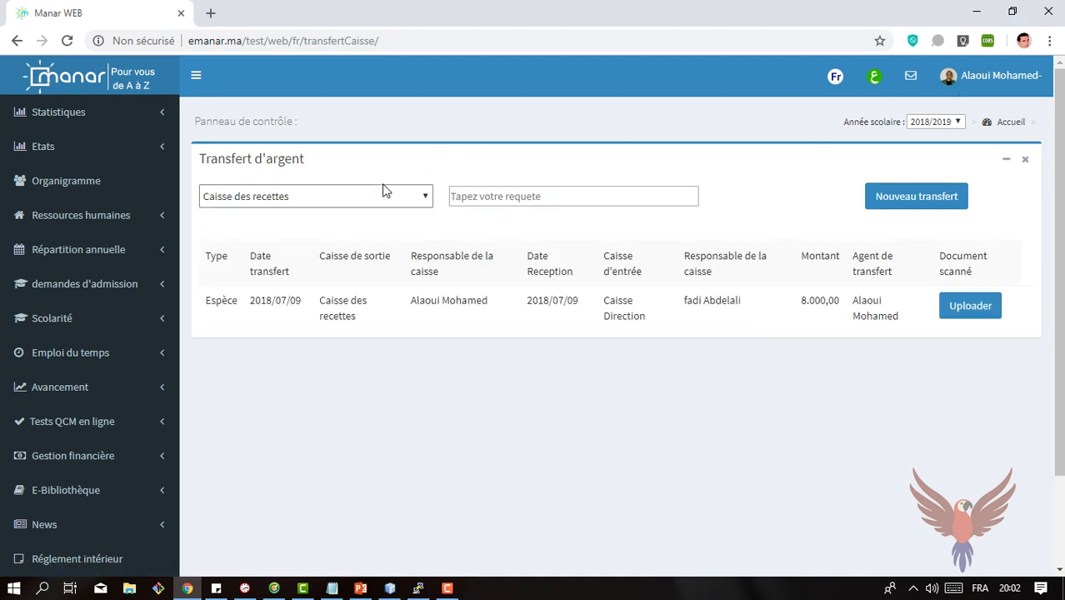
click(316, 195)
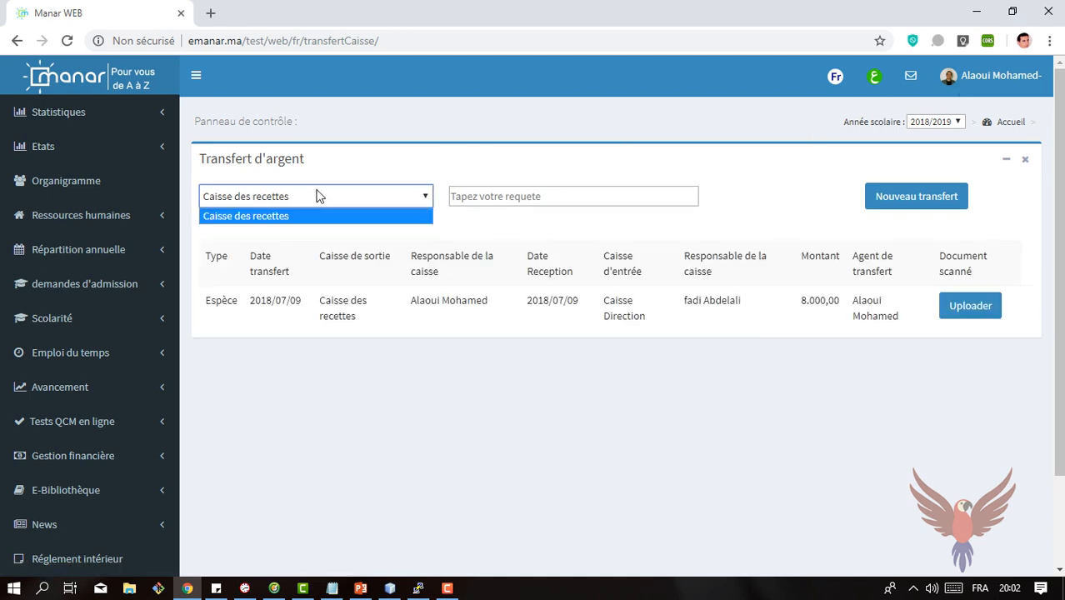
click(316, 195)
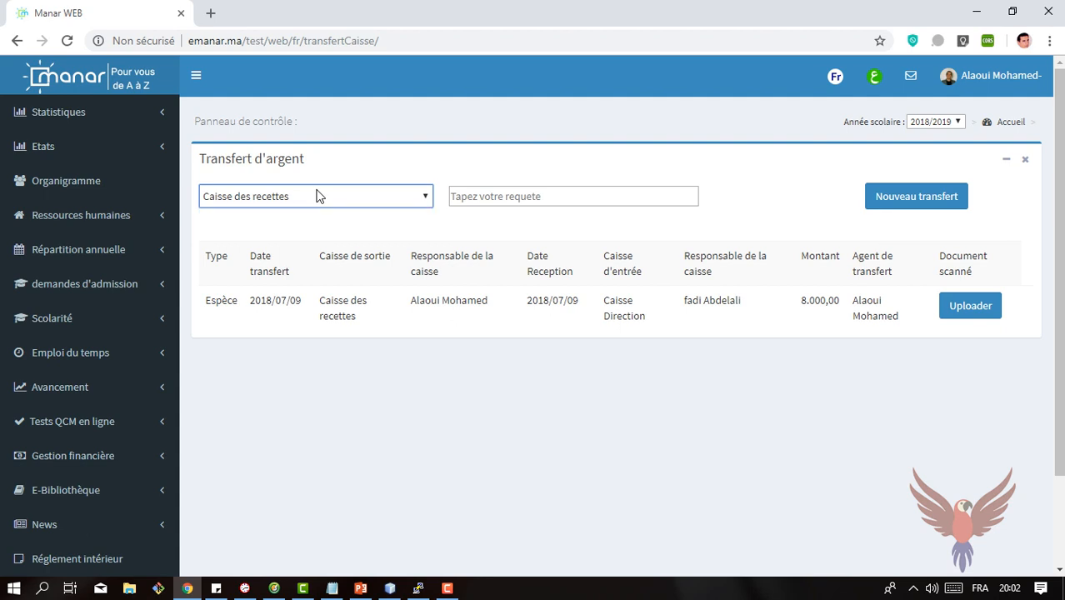
Step: Create a new transfer of 20000 from Caisse des recettes to Caisse Direction
click(937, 197)
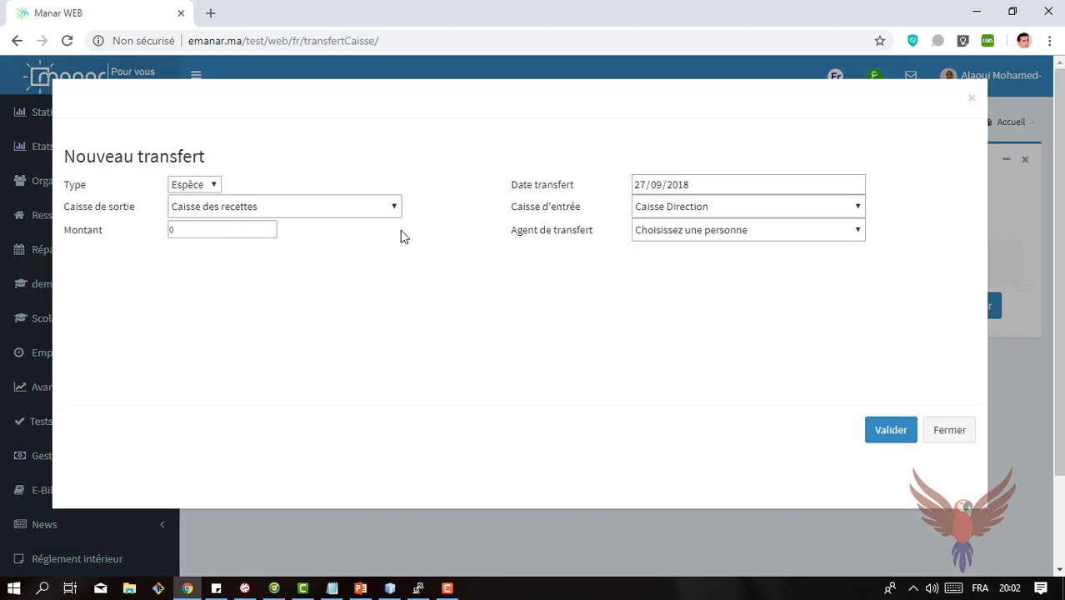
click(199, 212)
click(198, 211)
click(187, 236)
drag(187, 236, 109, 252)
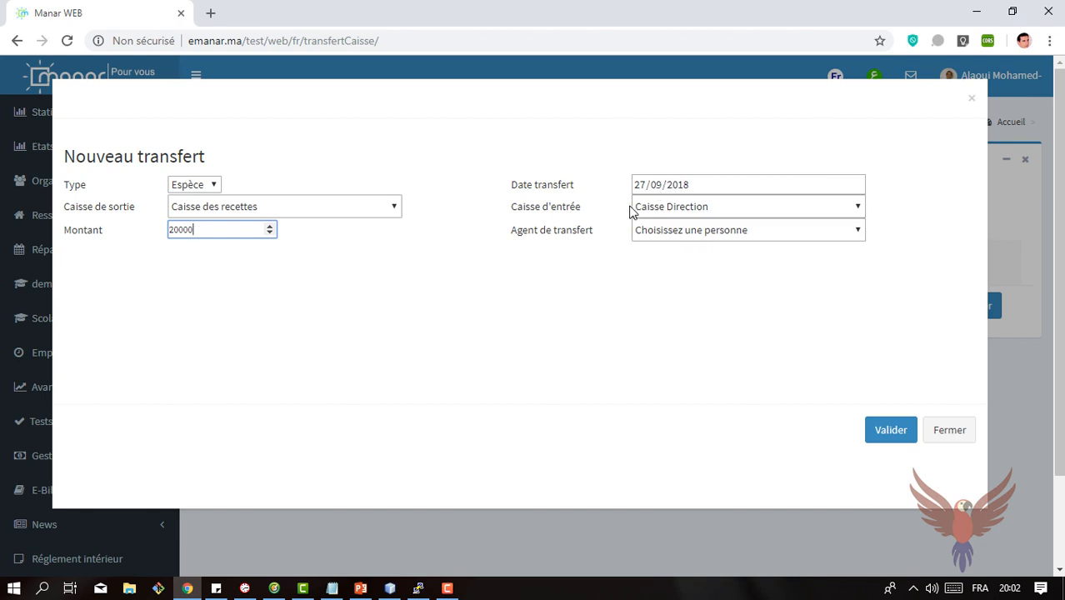
click(713, 217)
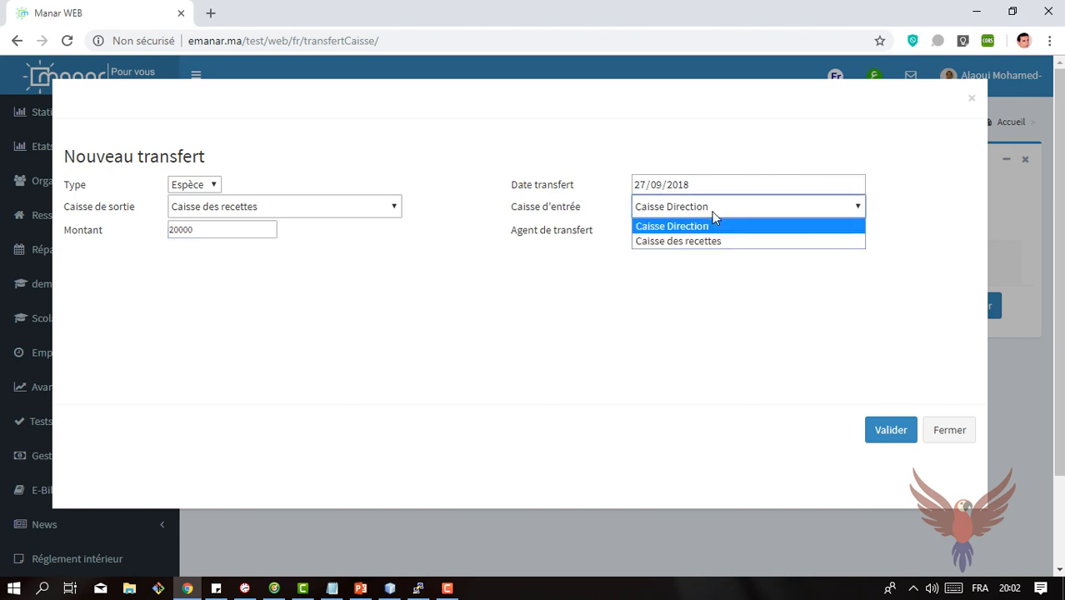
click(713, 213)
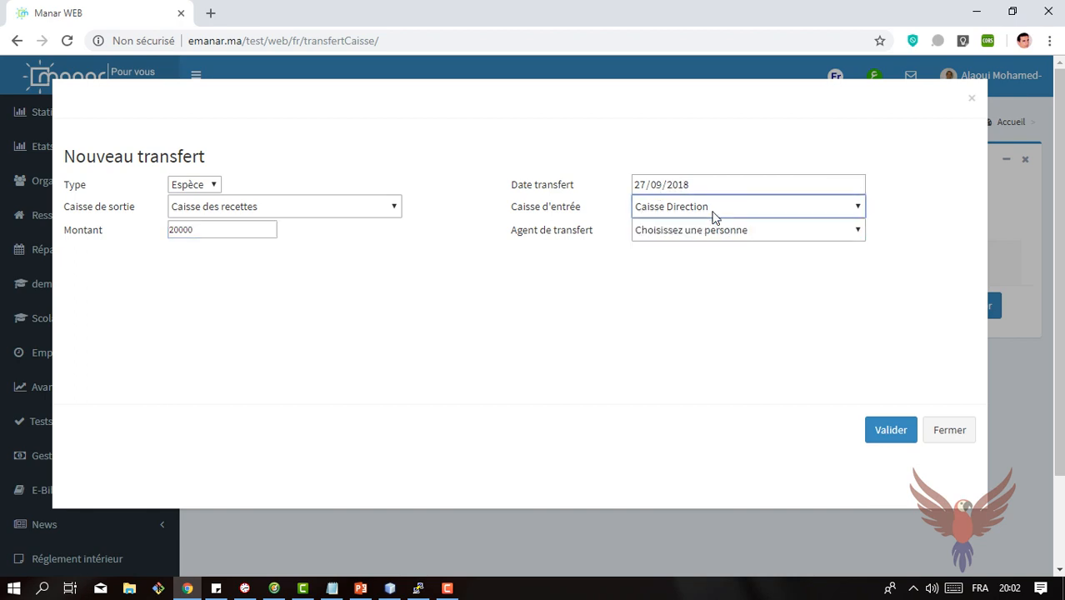
Step: Select the last listed person as the transfer agent and try to validate the 20000 transfer
click(652, 239)
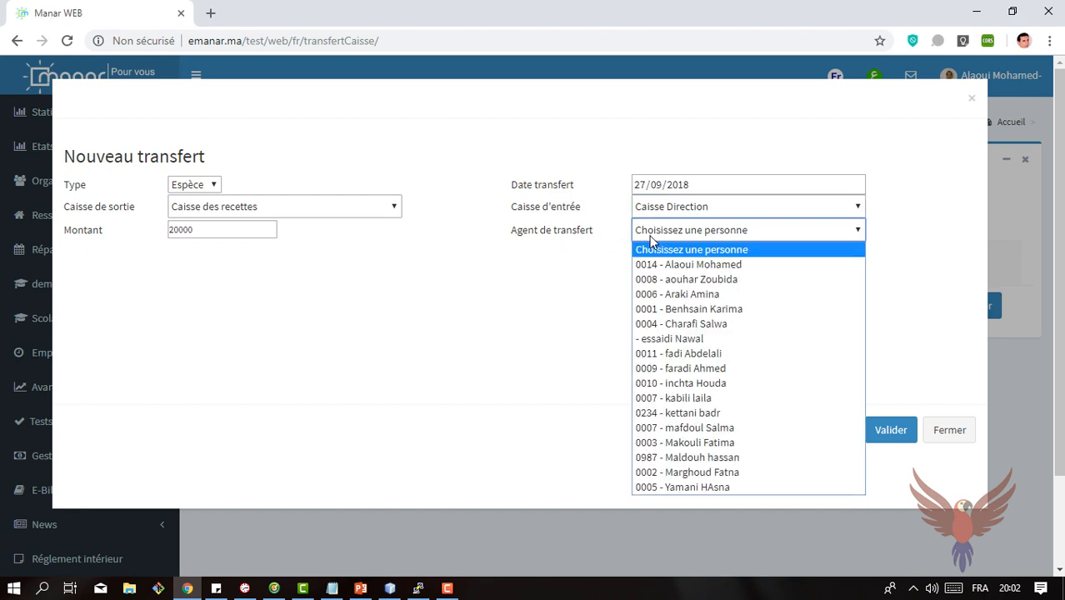
click(658, 268)
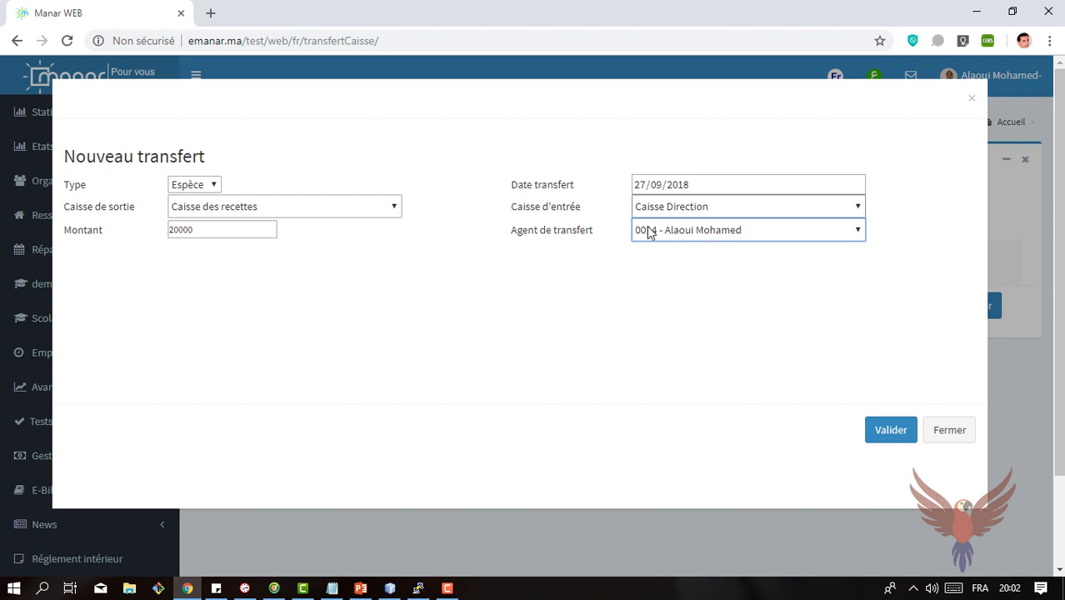
click(679, 229)
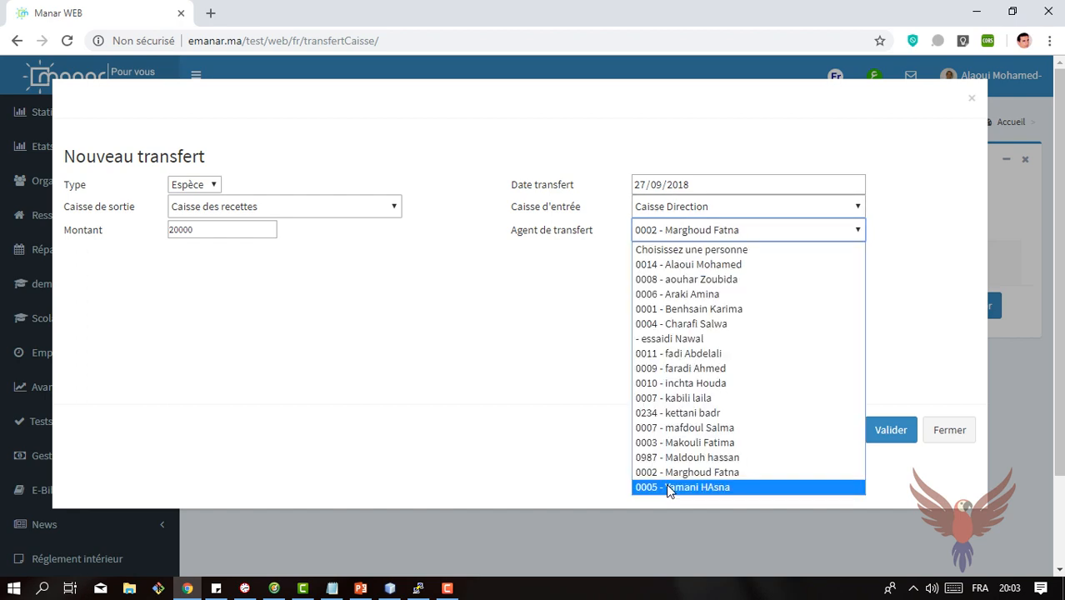
click(667, 487)
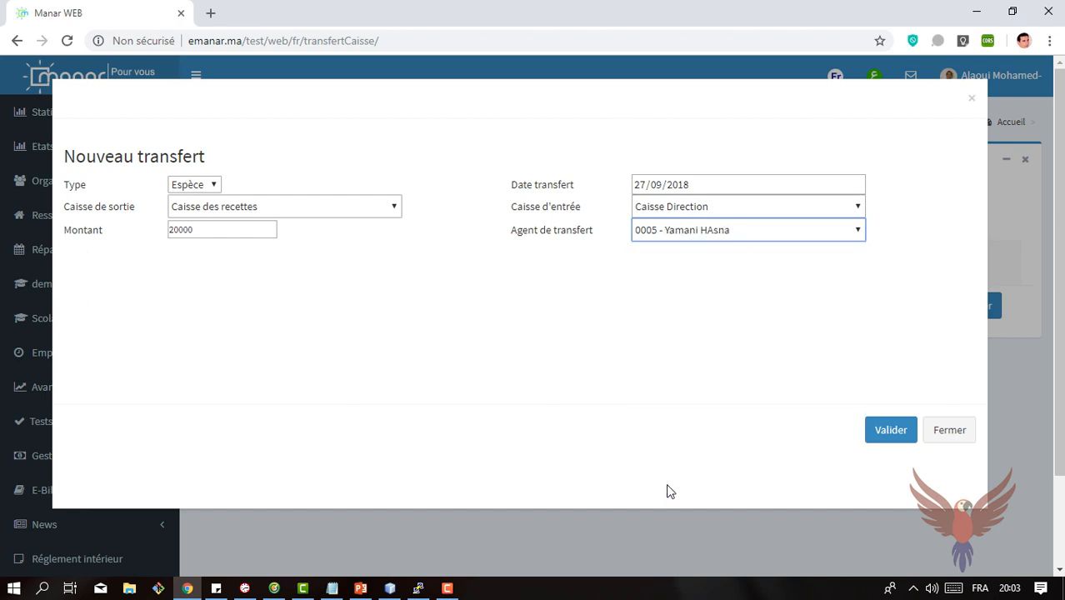
click(891, 430)
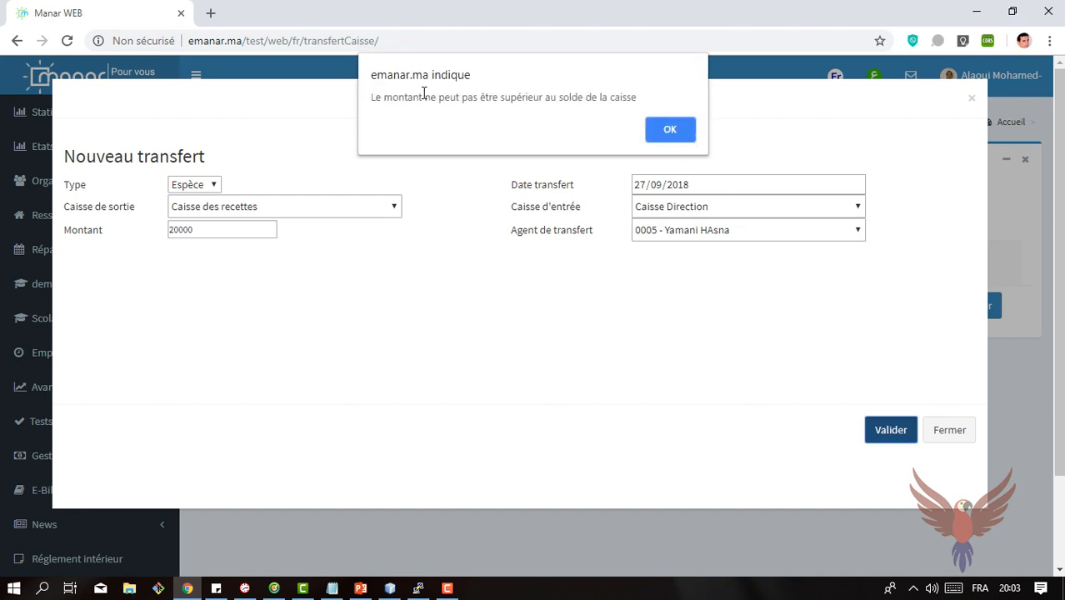
click(659, 123)
Step: Set the transfer amount to 5000 and validate the transfer
double_click(223, 230)
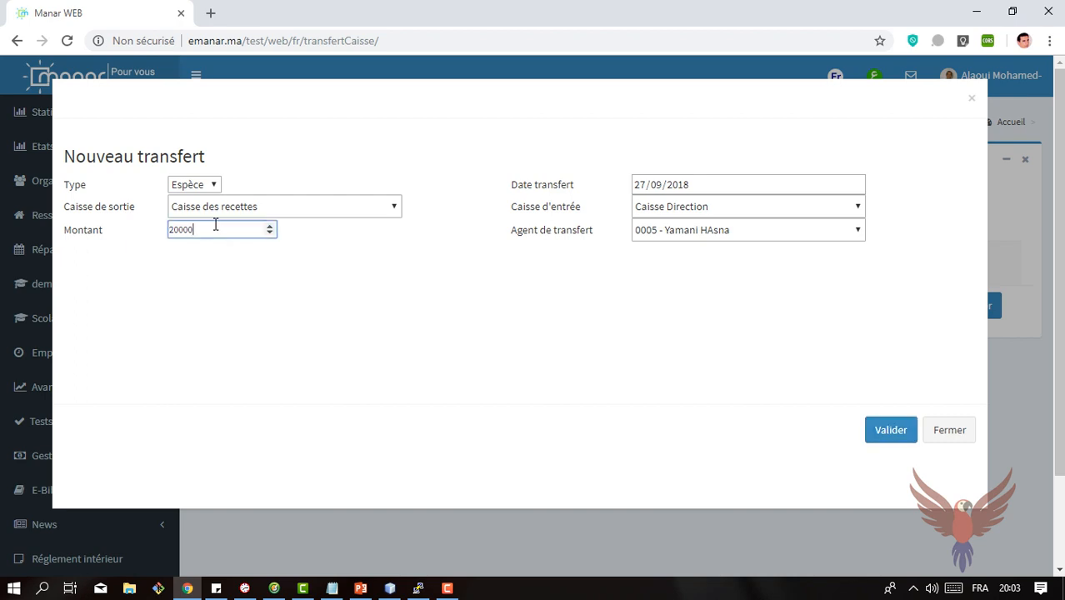
text(5)
click(884, 438)
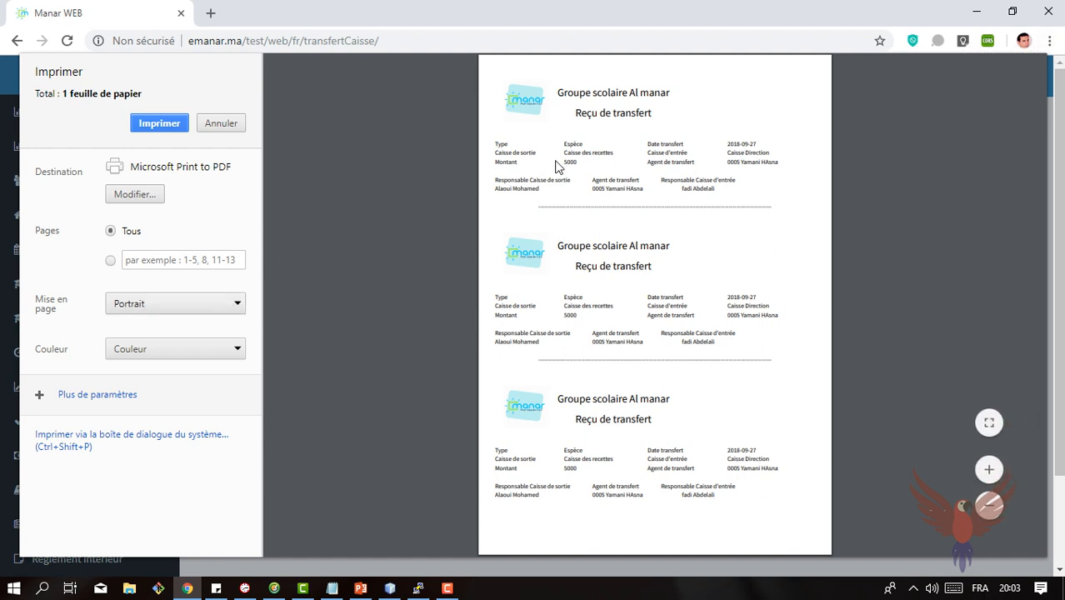
Step: Examine the amount, registers and transfer agent on the first transfer receipt in the print preview
click(1049, 40)
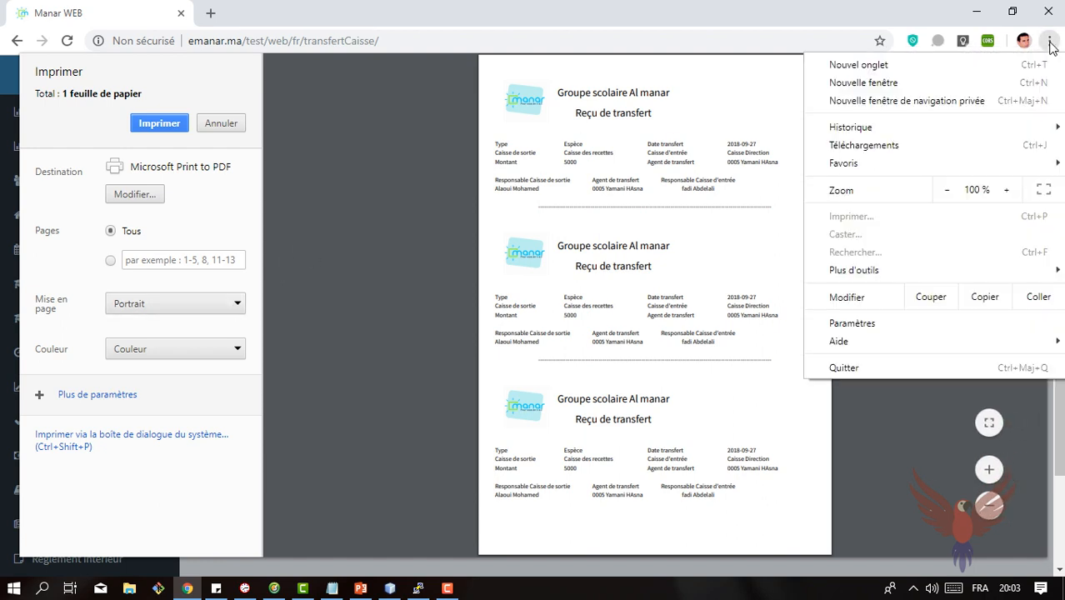
click(1007, 192)
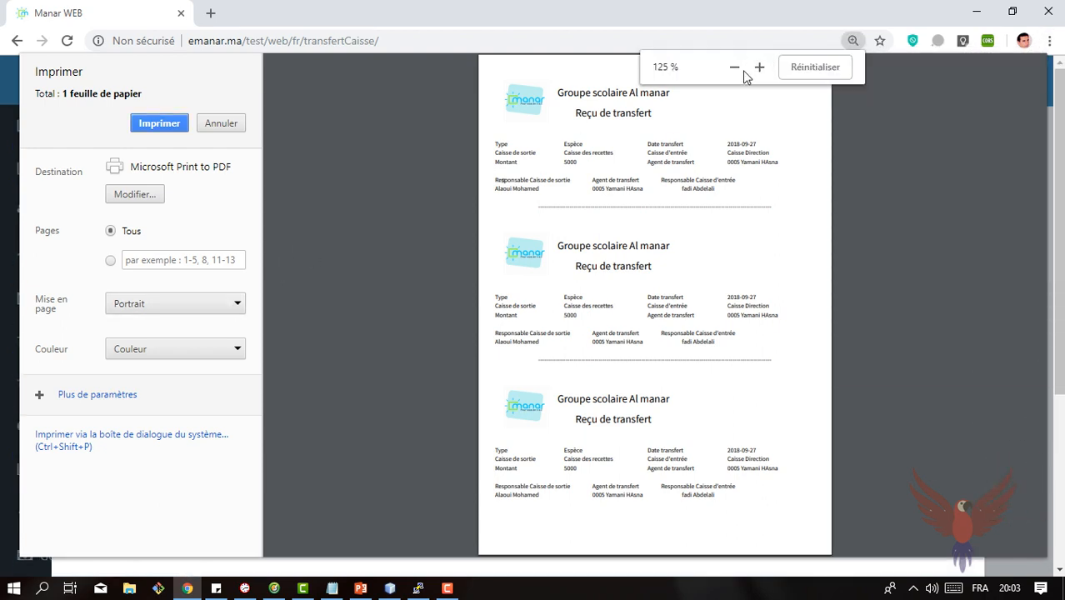
click(737, 70)
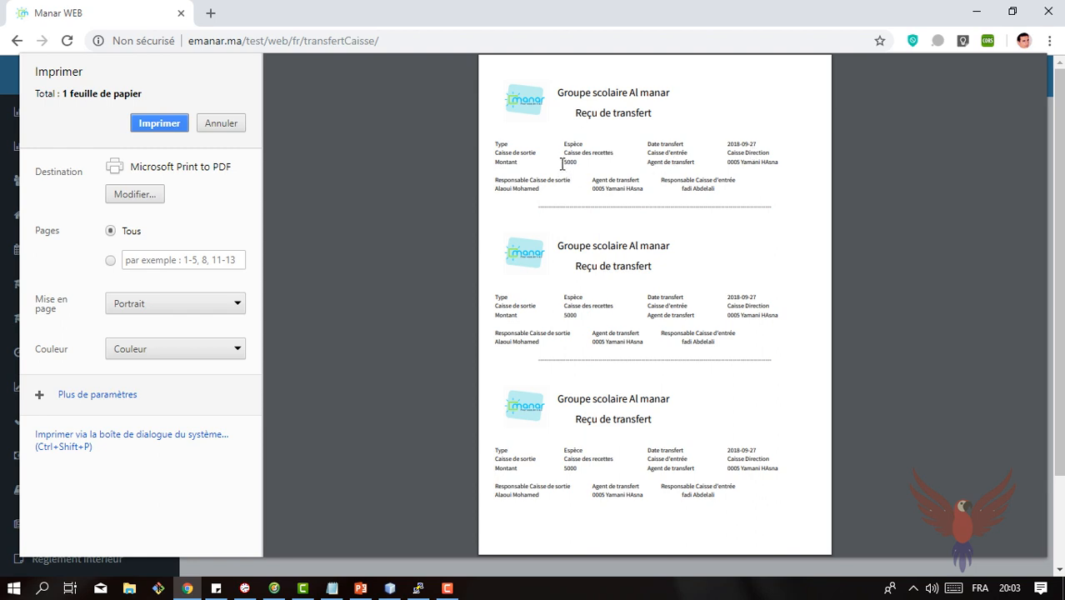
drag(567, 163, 589, 161)
click(727, 163)
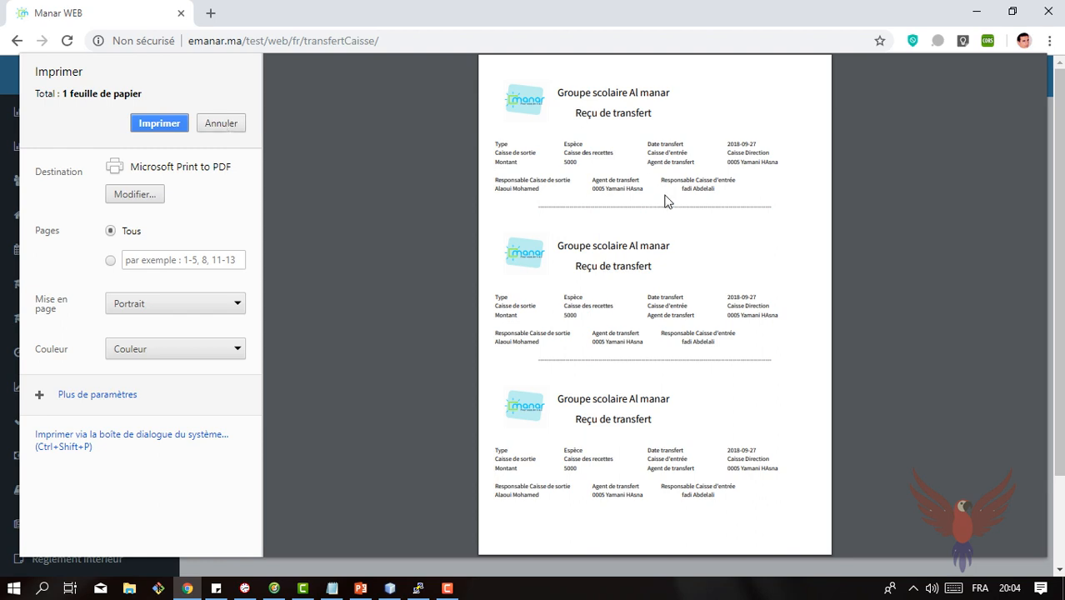
Step: Cancel printing the transfer receipt and close the new transfer form
click(221, 125)
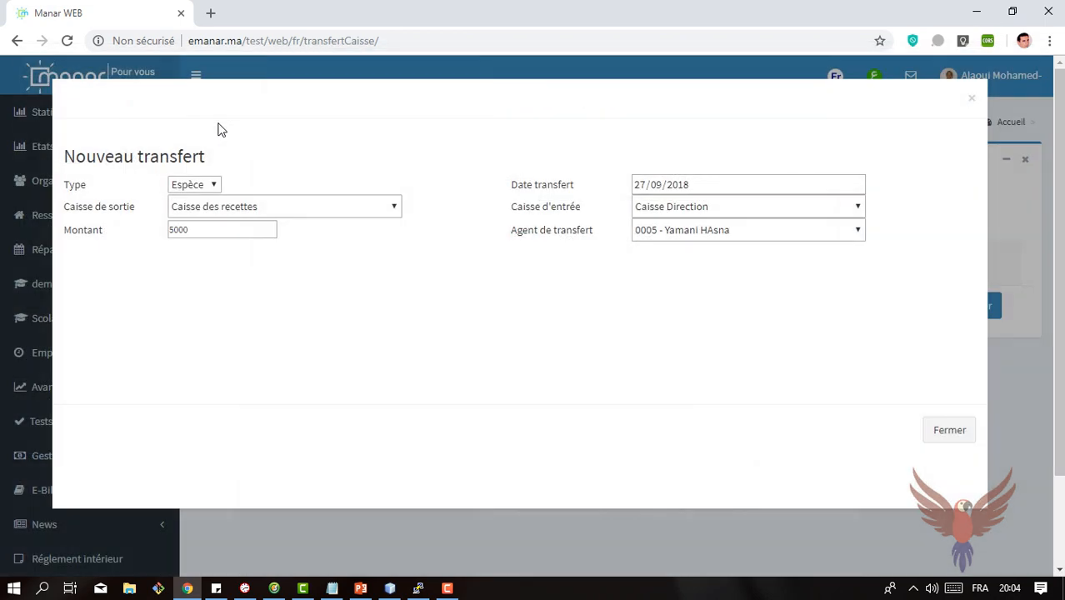
click(967, 431)
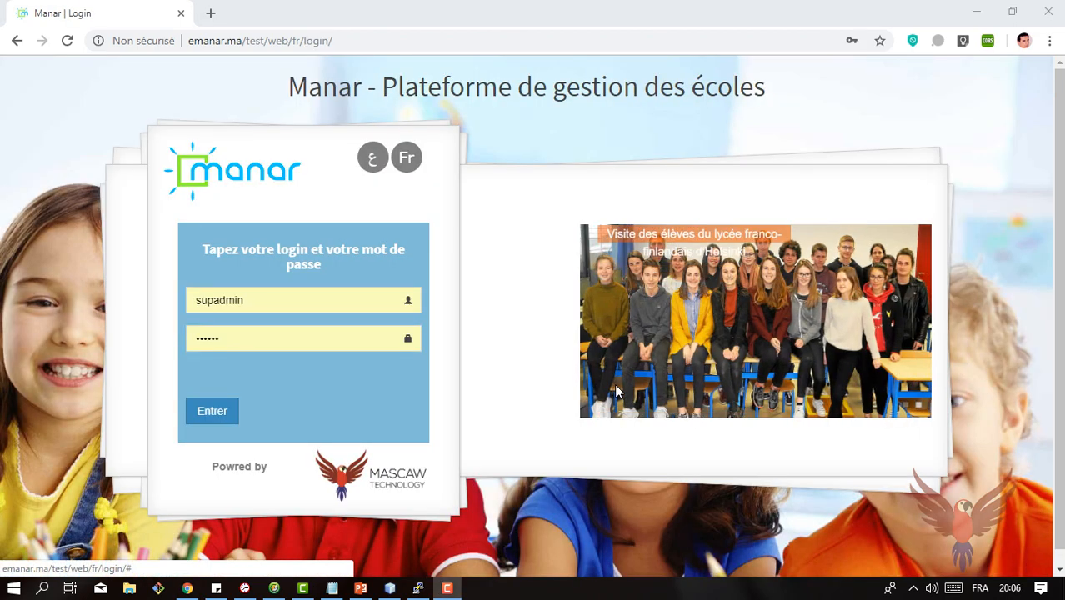
Step: Log in with the username of the manager responsible for Caisse Direction, keeping the saved password
drag(293, 299, 174, 302)
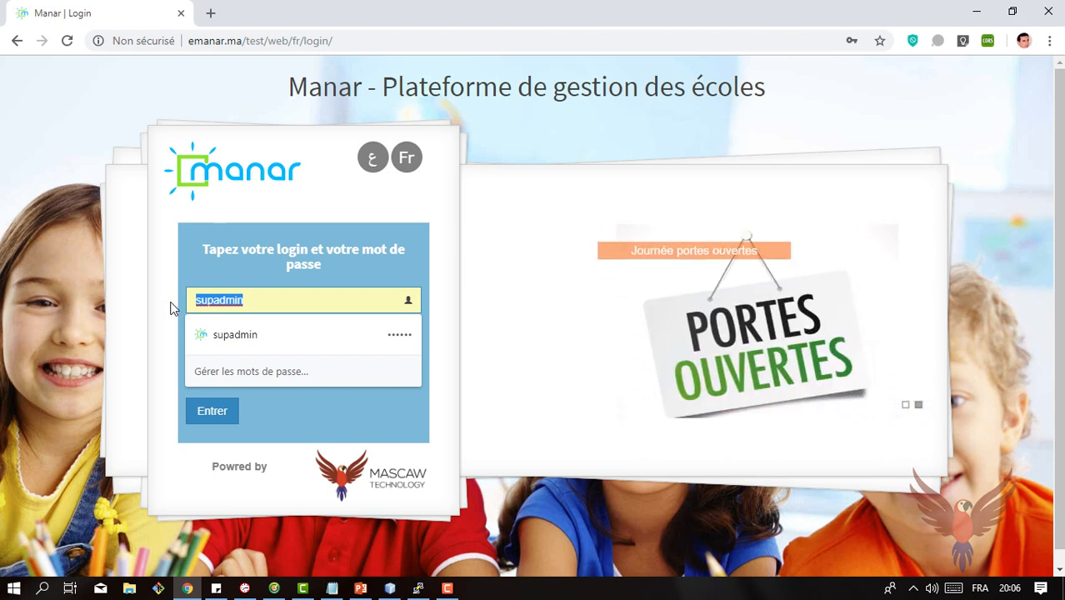
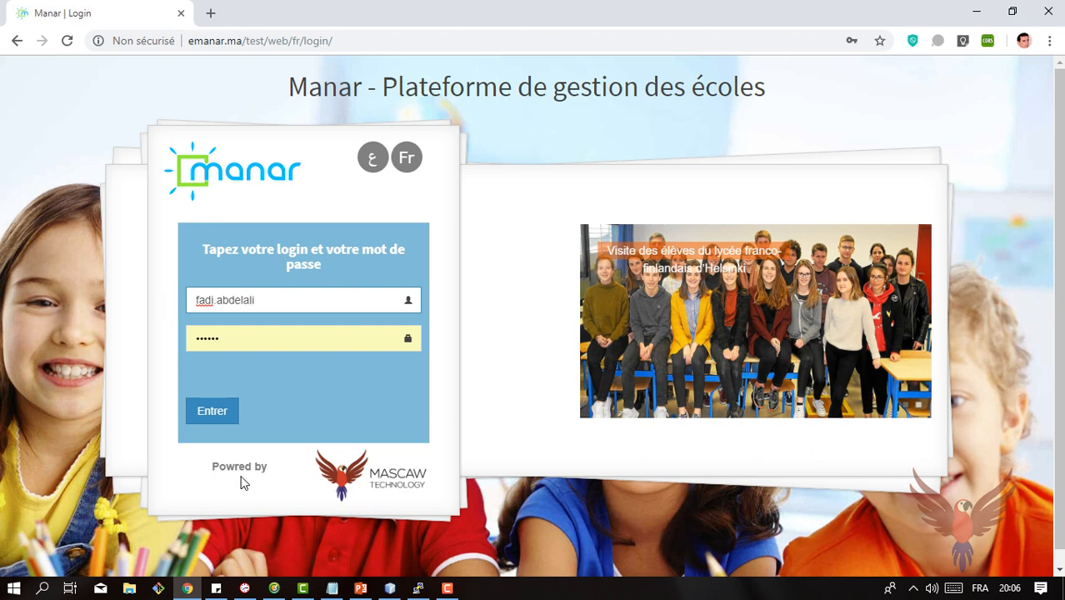
click(211, 417)
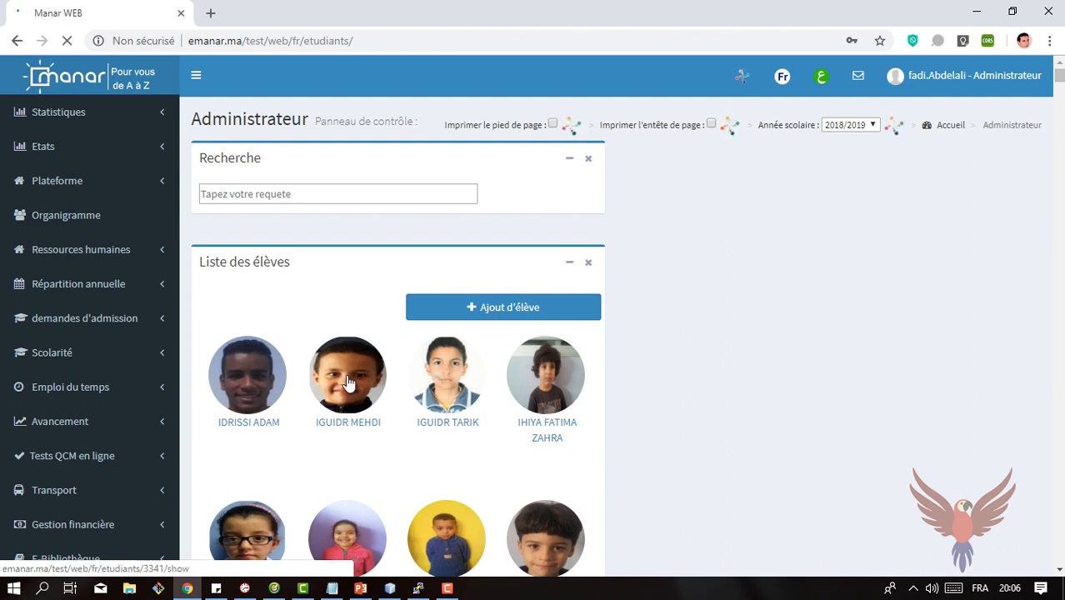
Step: Open the money transfers and validate reception of the pending 5000 transfer into Caisse Direction without attaching a scanned document
click(1059, 574)
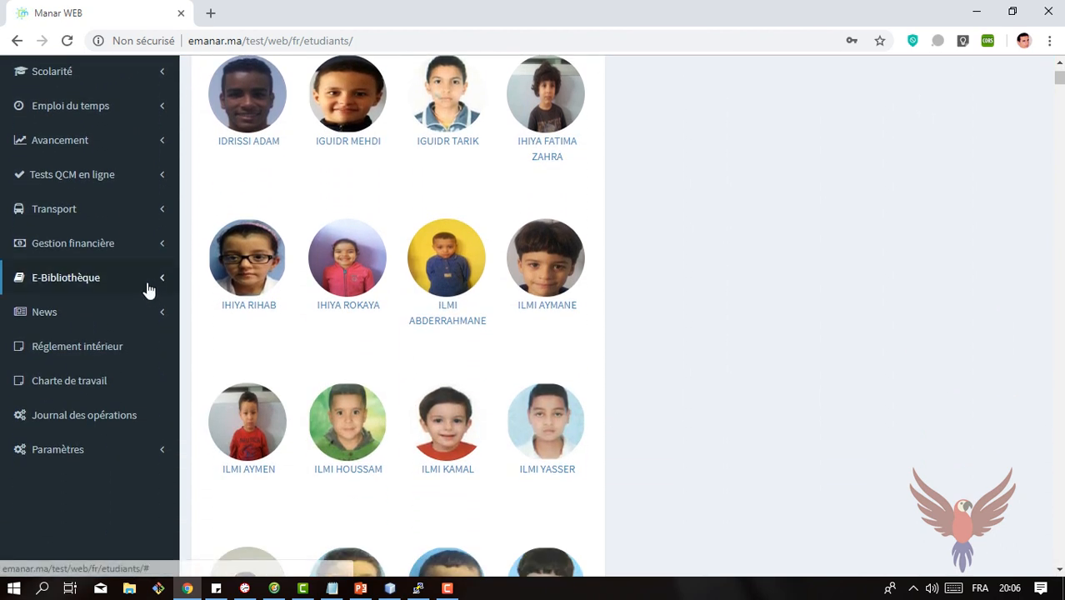
click(95, 257)
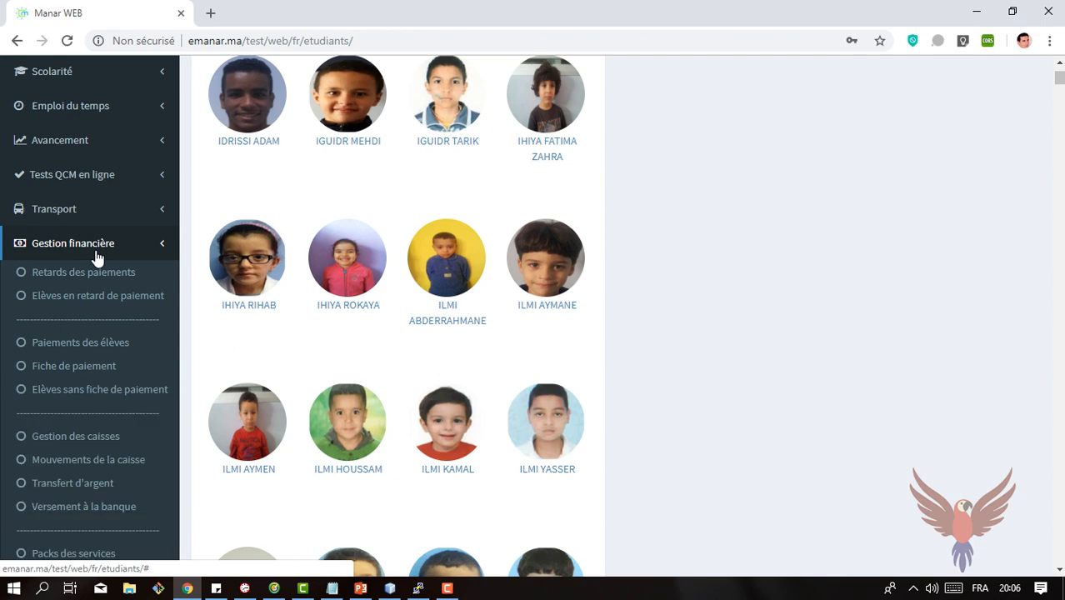
click(90, 489)
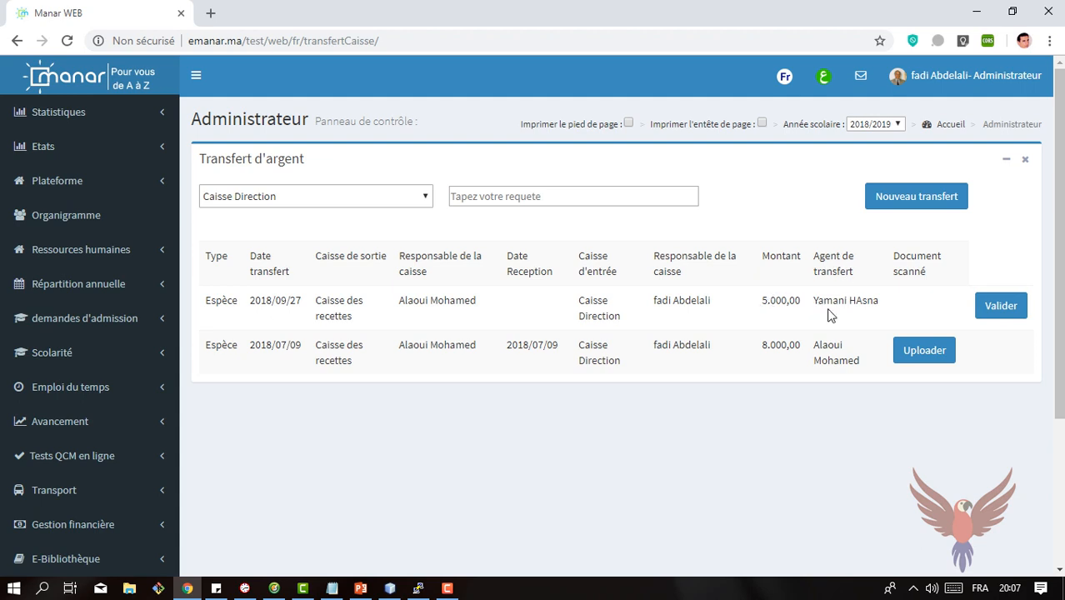
click(991, 307)
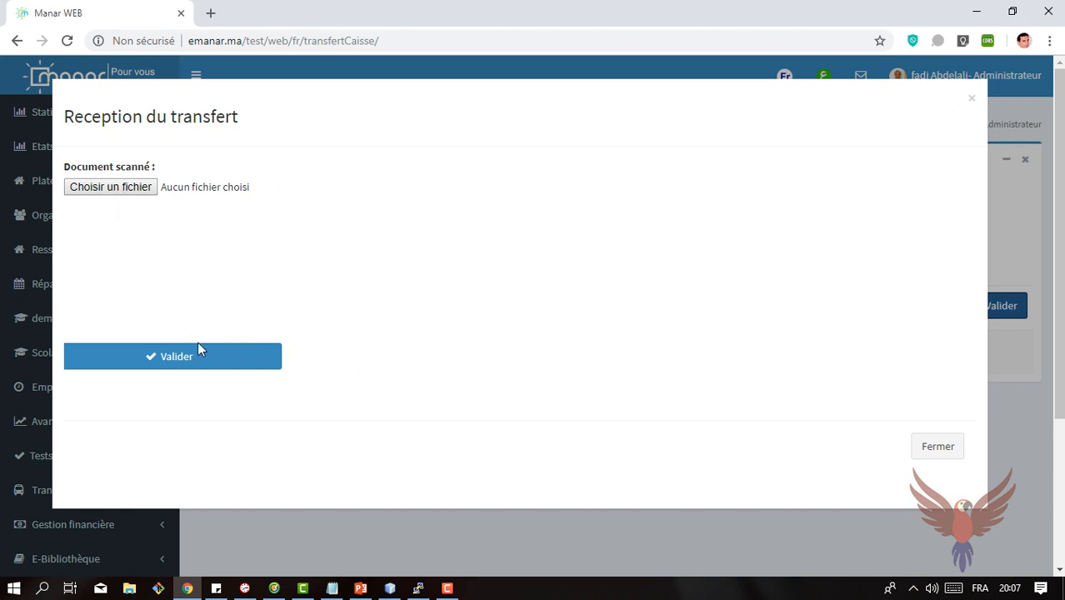
click(176, 356)
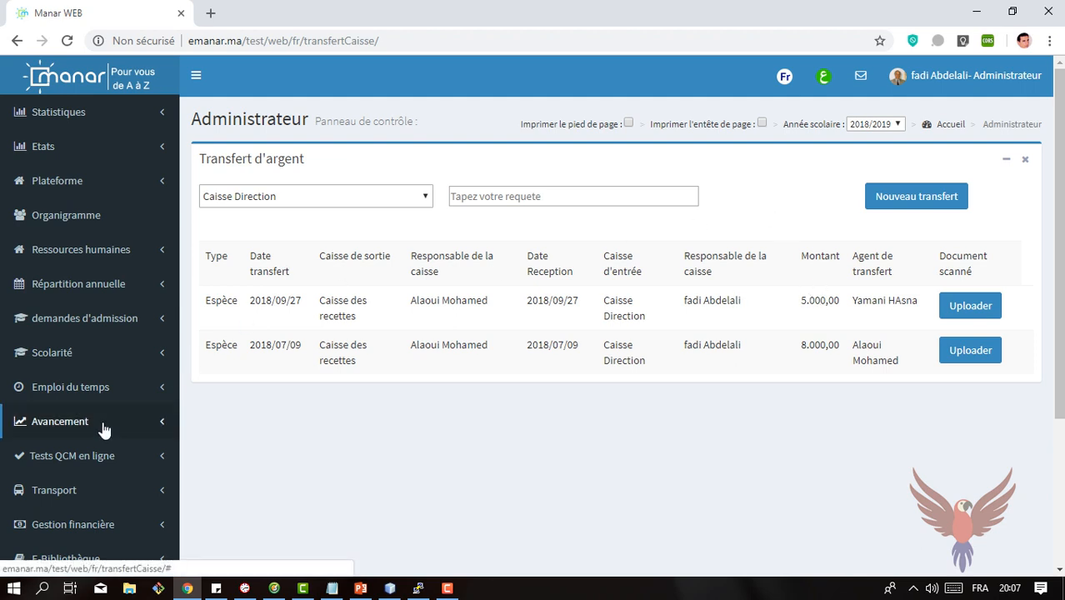
Step: Open the cash register movements, dismiss the storage notification and check the transfer reception entry for Caisse Direction
scroll(876, 395, down, 3)
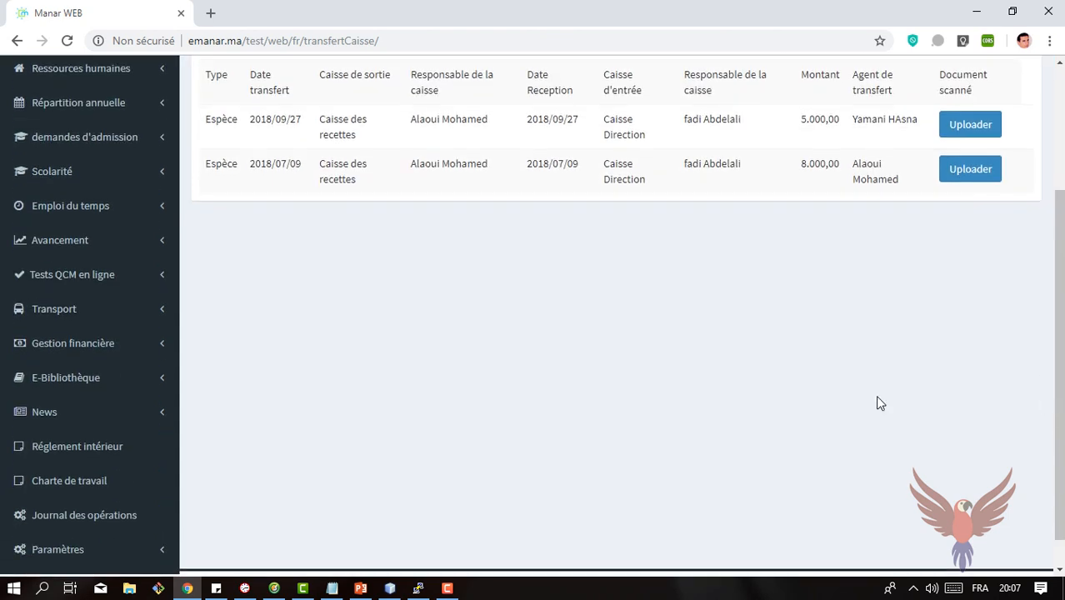
click(98, 344)
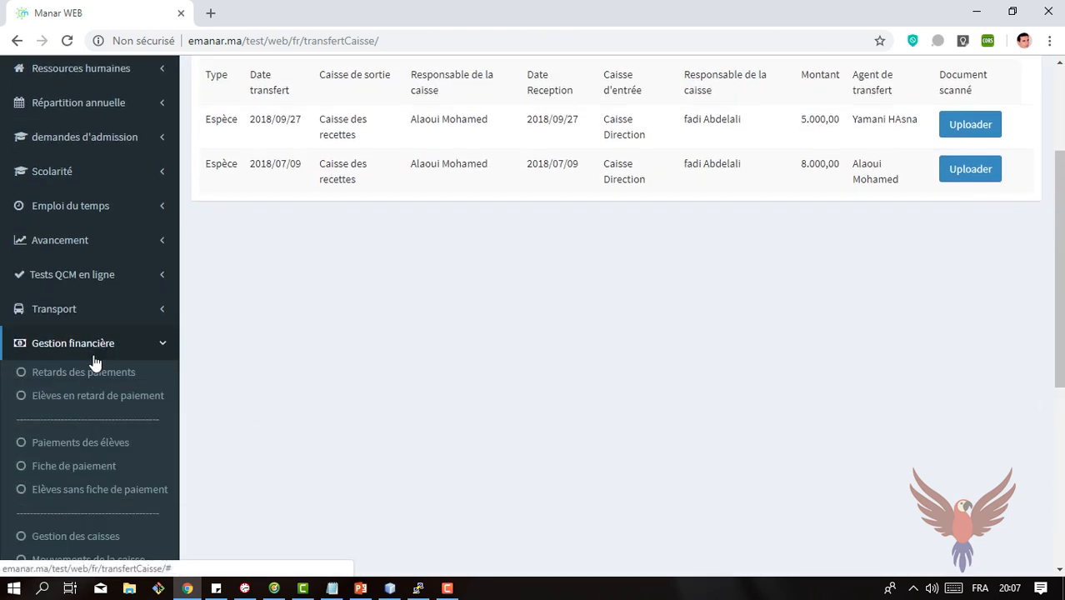
scroll(1054, 302, down, 3)
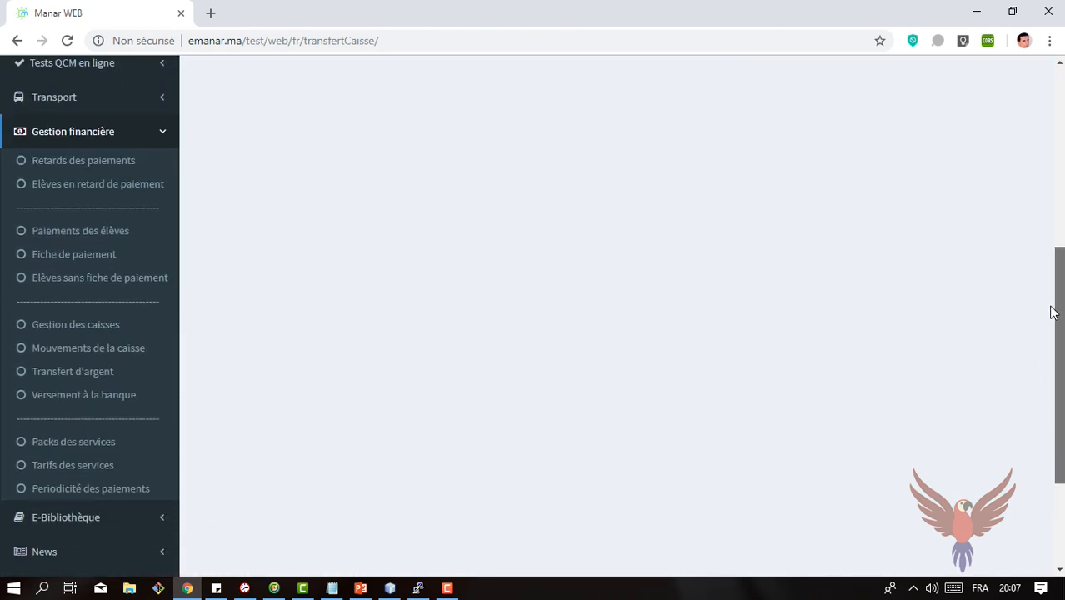
click(108, 351)
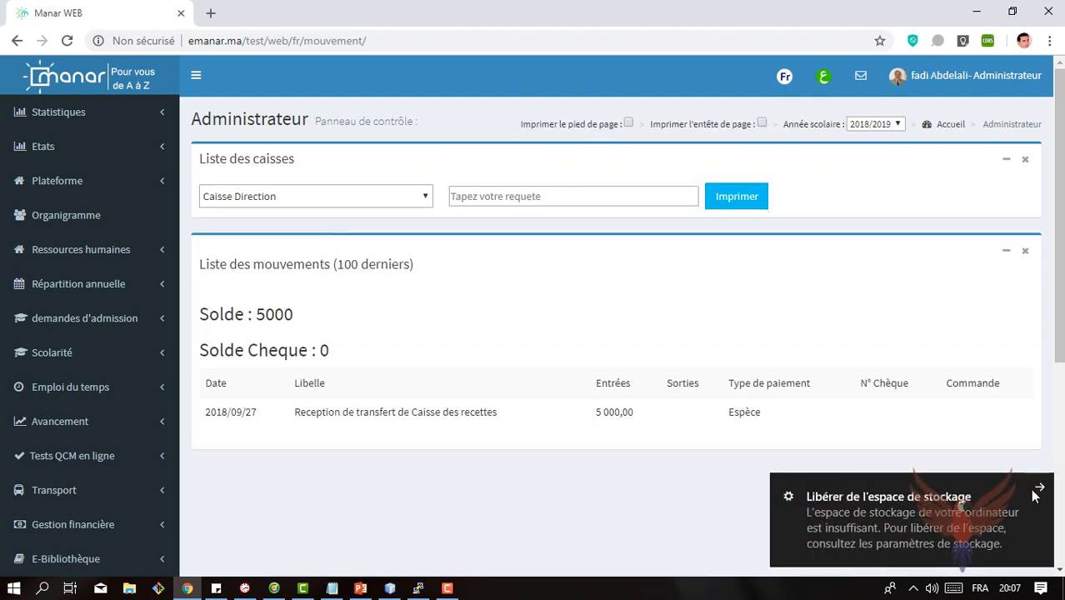
click(1040, 491)
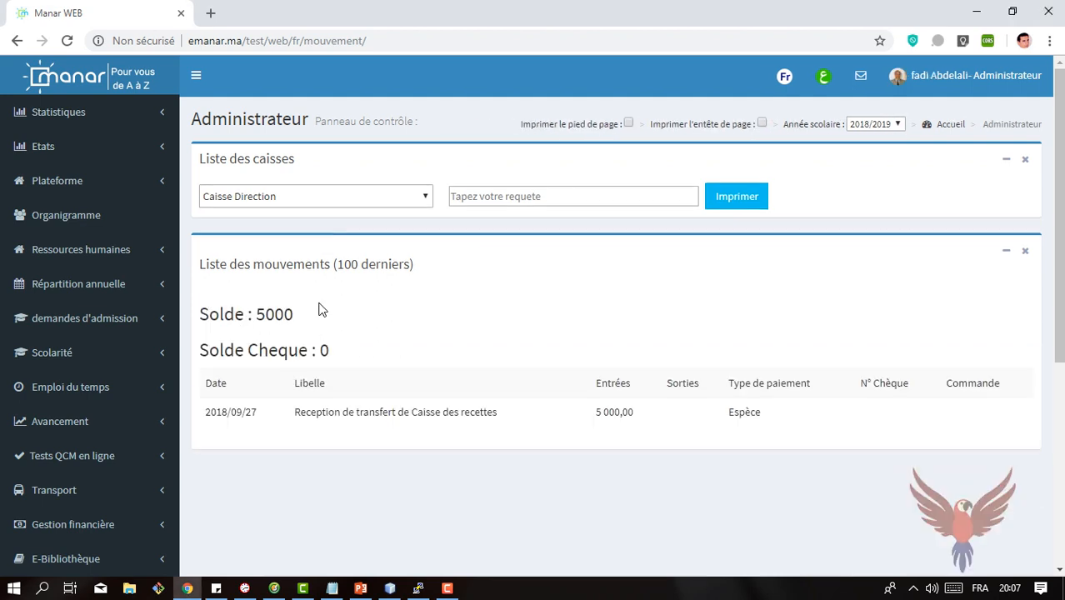
drag(312, 413, 443, 418)
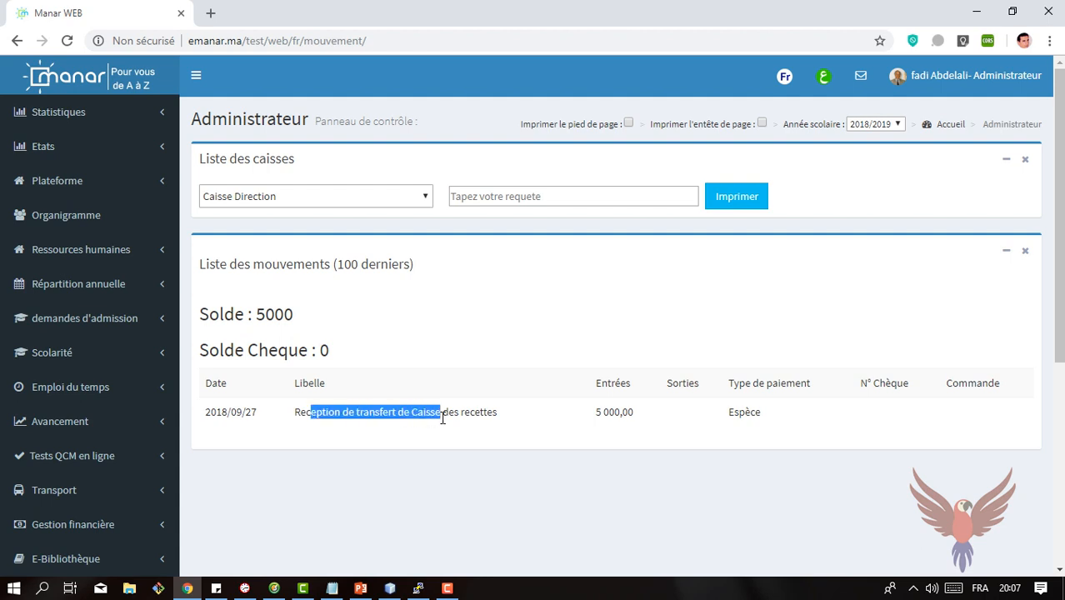
Step: Switch the movements list to Caisse des recettes and examine the outgoing transfer entry and the cash balance
click(422, 200)
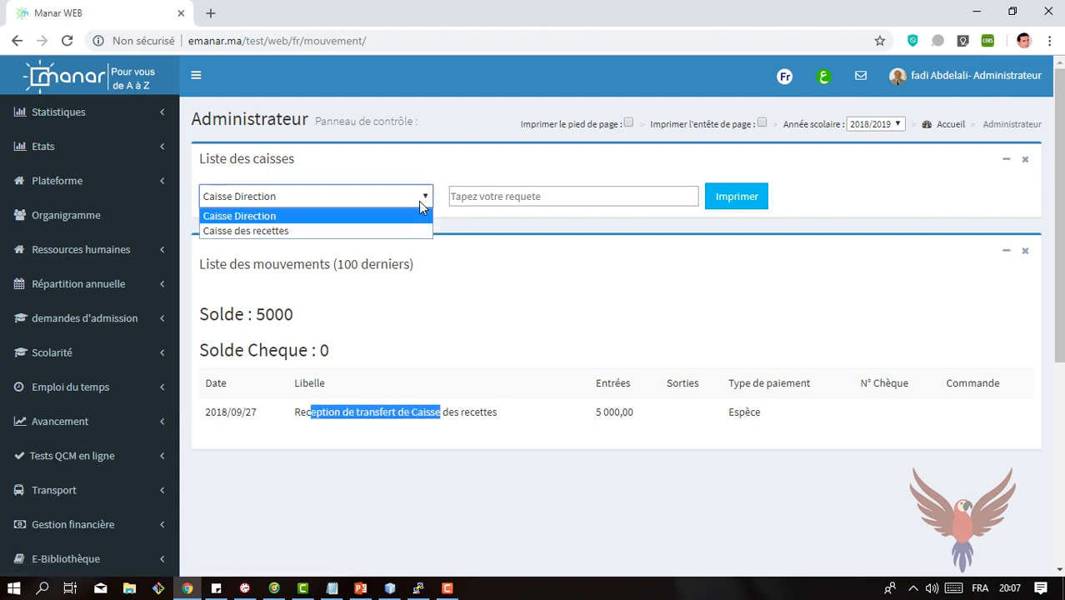
click(329, 234)
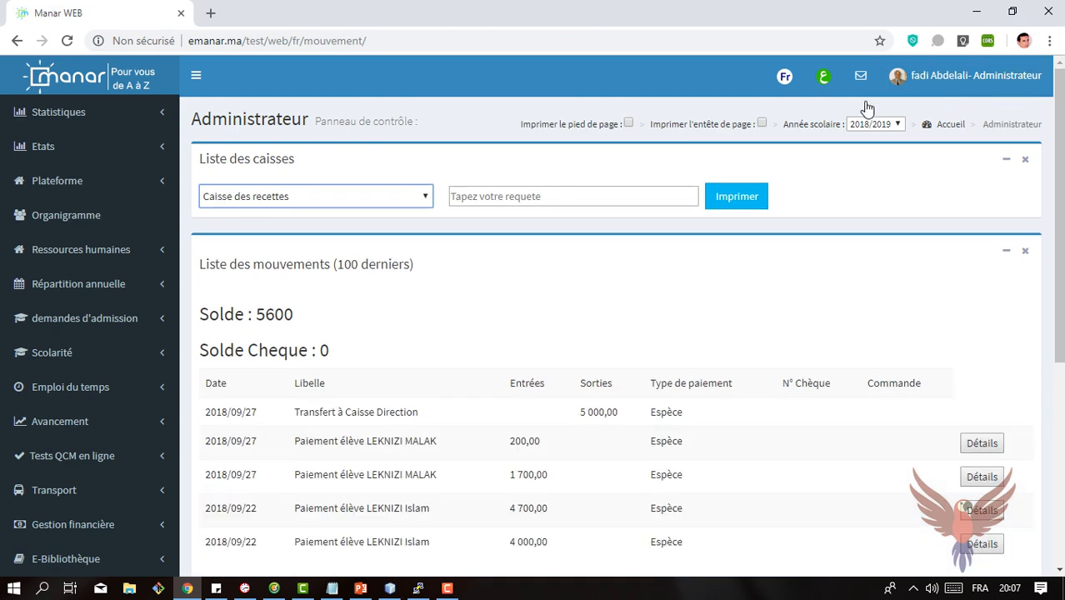
drag(1058, 137, 1058, 221)
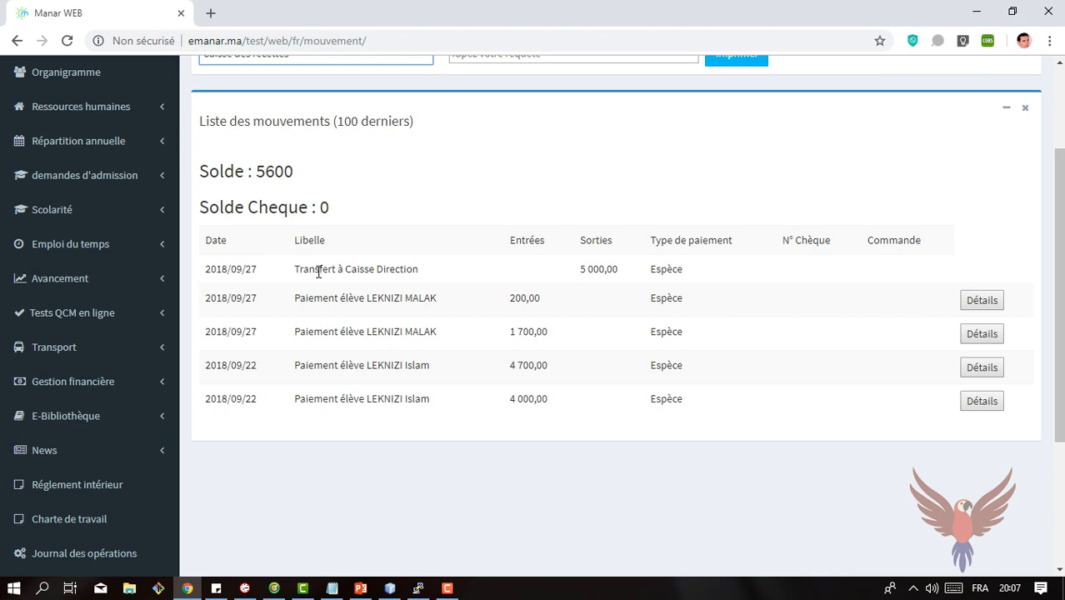
drag(318, 272, 406, 290)
click(577, 268)
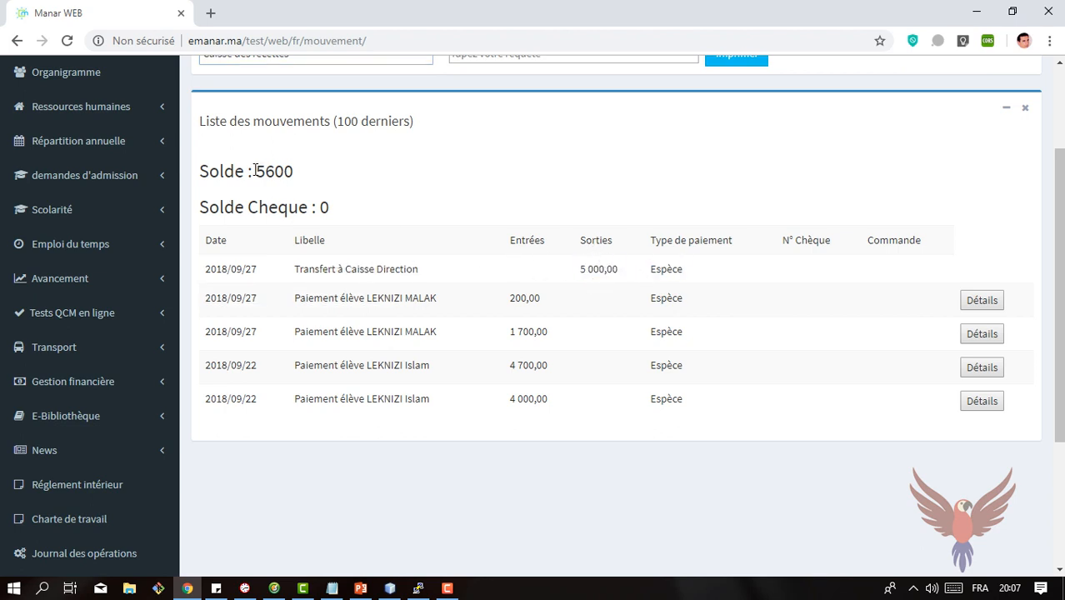
drag(294, 162, 323, 169)
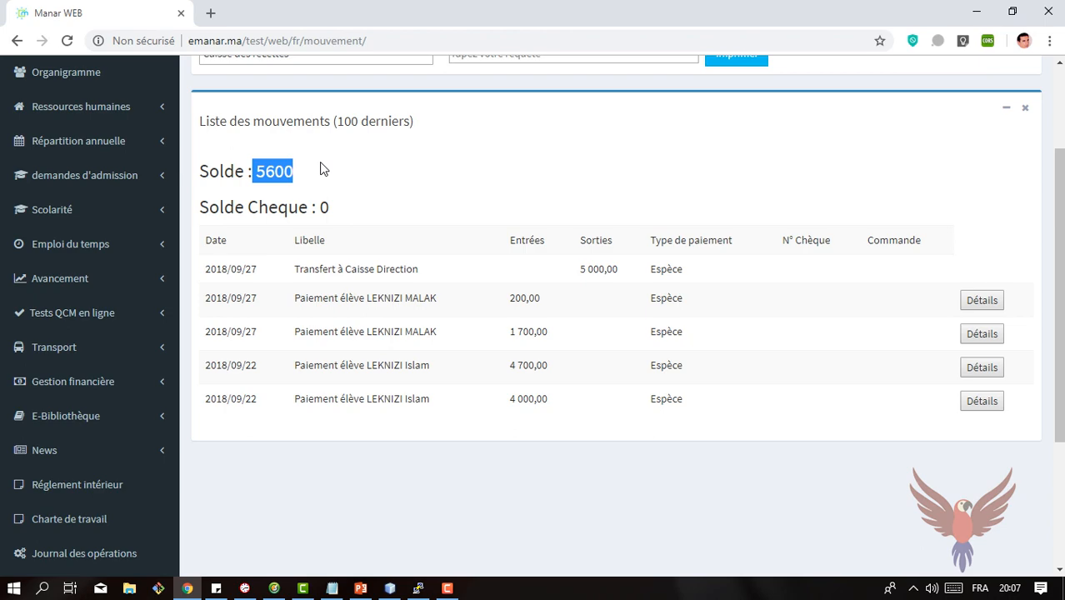
scroll(324, 169, up, 2)
scroll(269, 255, down, 3)
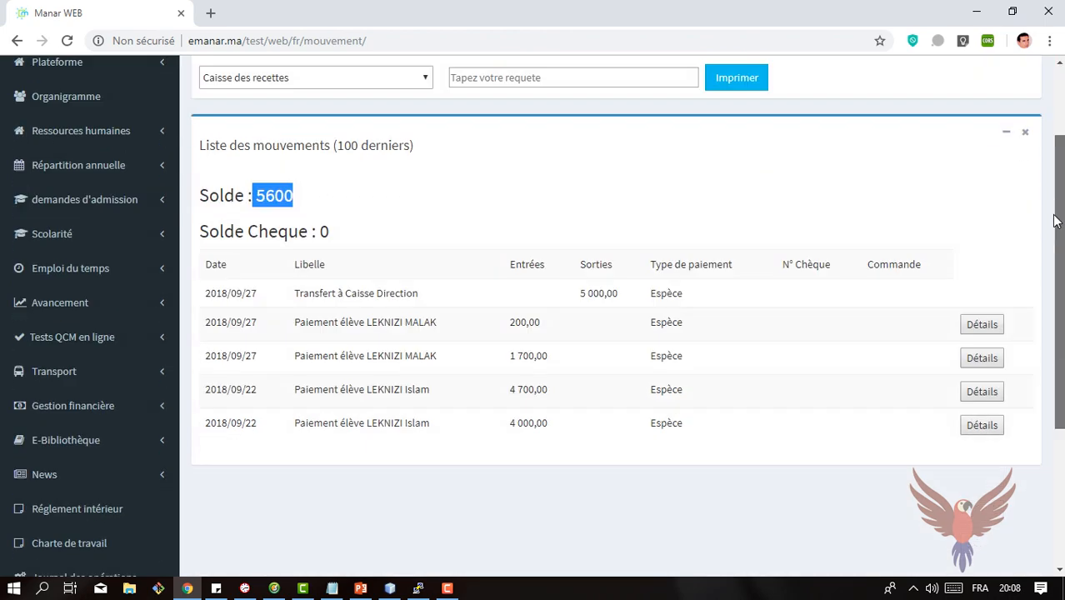
Step: Open the bank deposit page in financial management
click(90, 275)
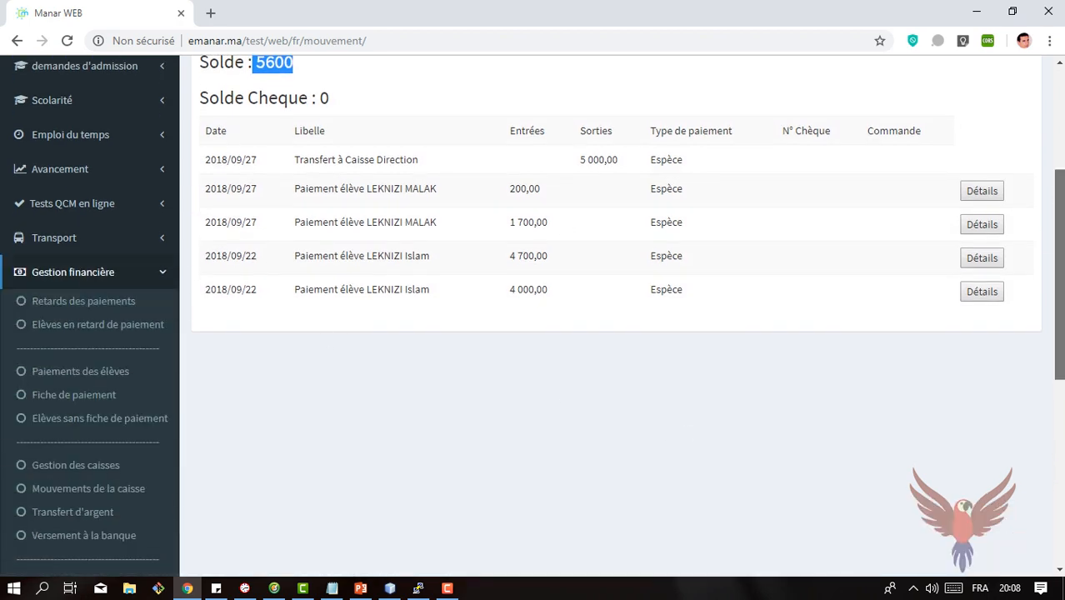
scroll(209, 321, down, 2)
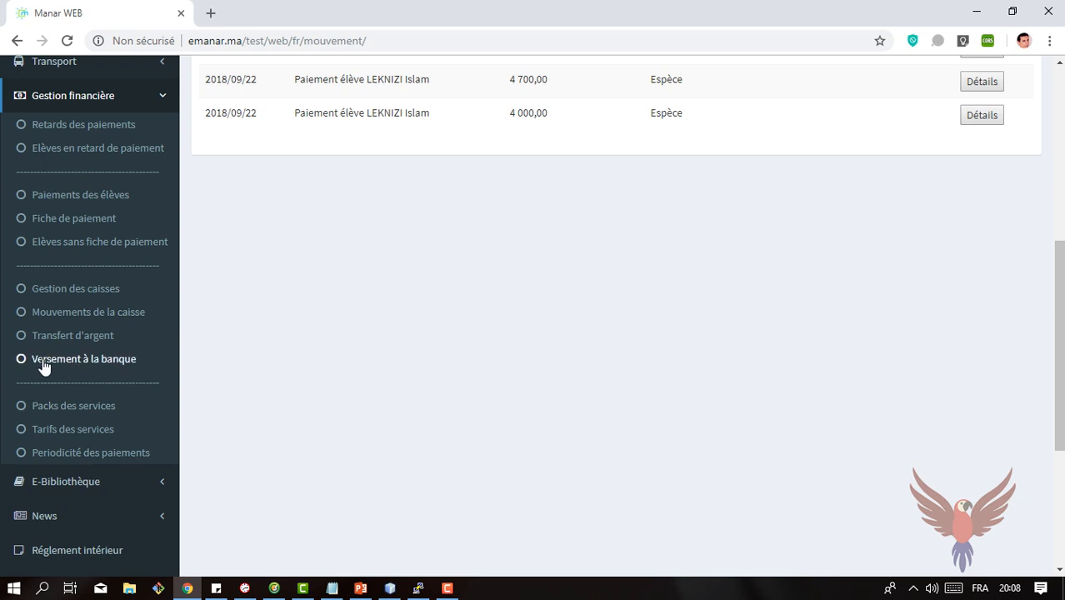
click(127, 360)
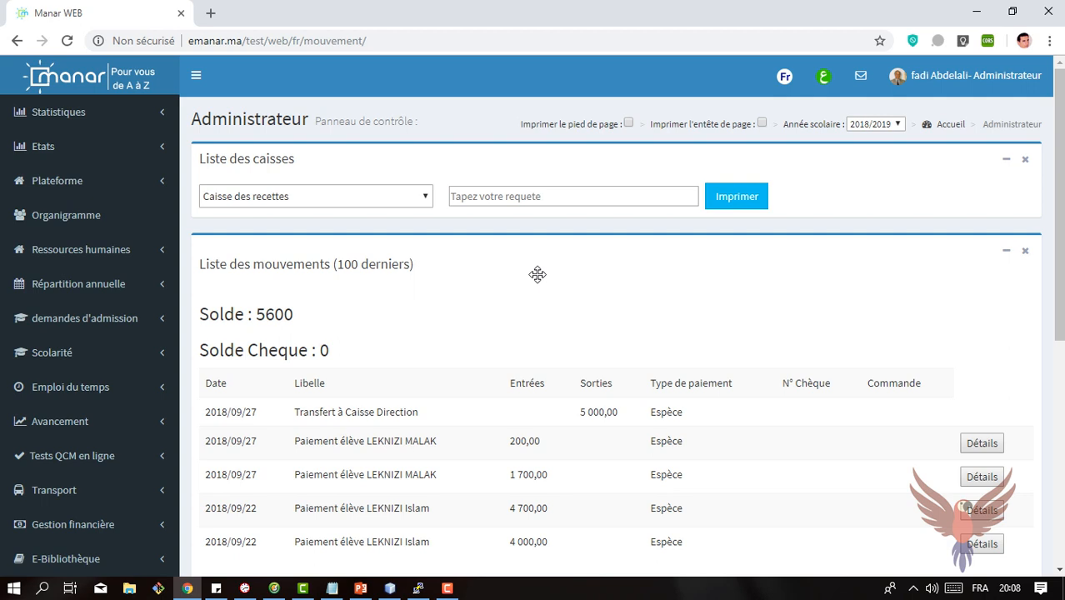
Step: Open the financial statistics, display the values table for the Recettes par mois chart and review its monthly amounts
click(90, 120)
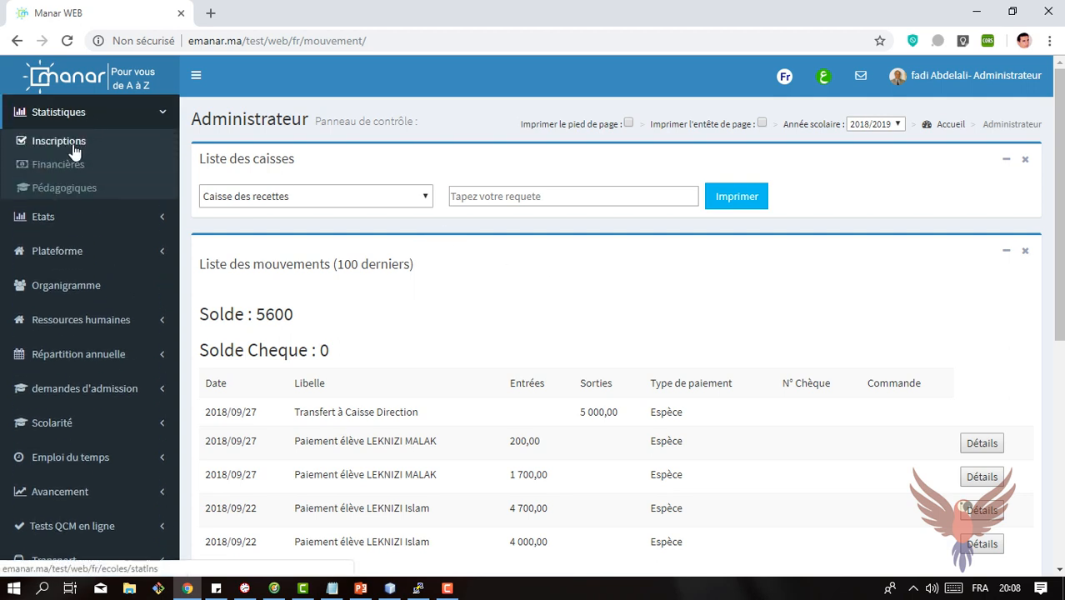
click(32, 173)
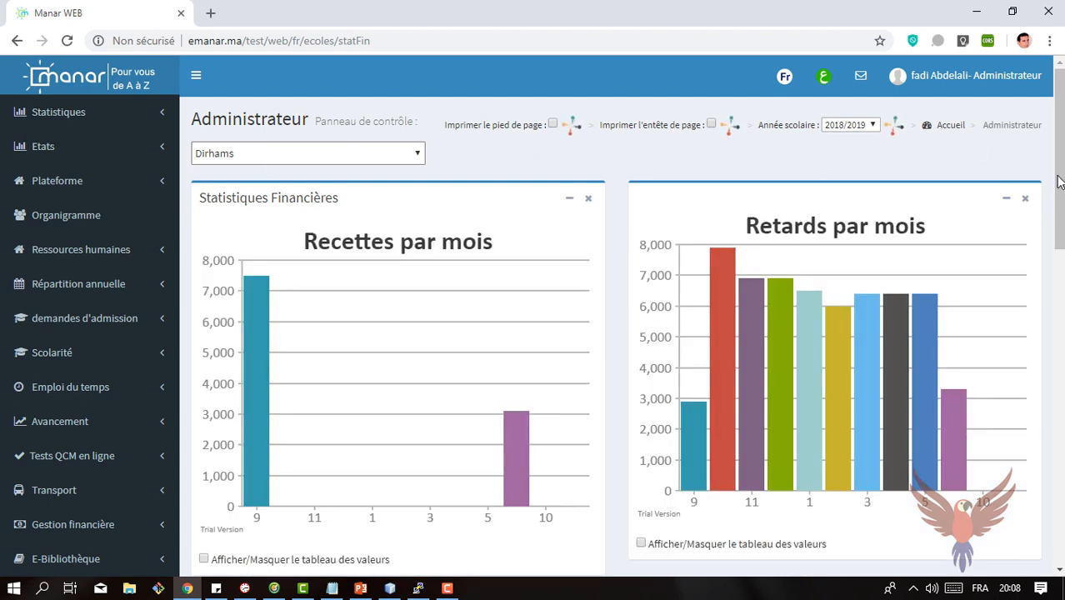
scroll(344, 190, down, 2)
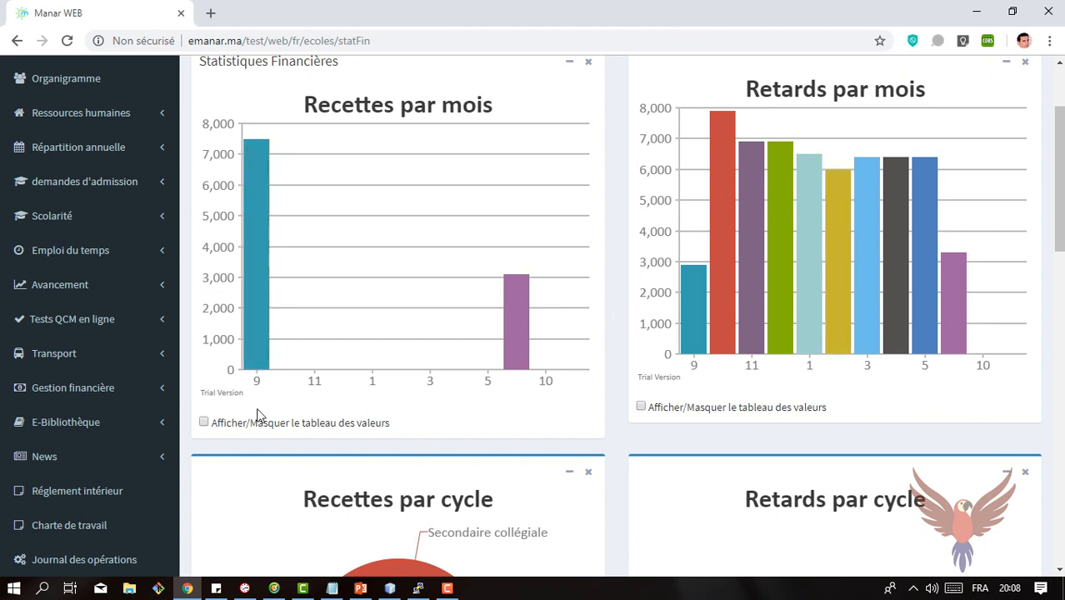
click(205, 423)
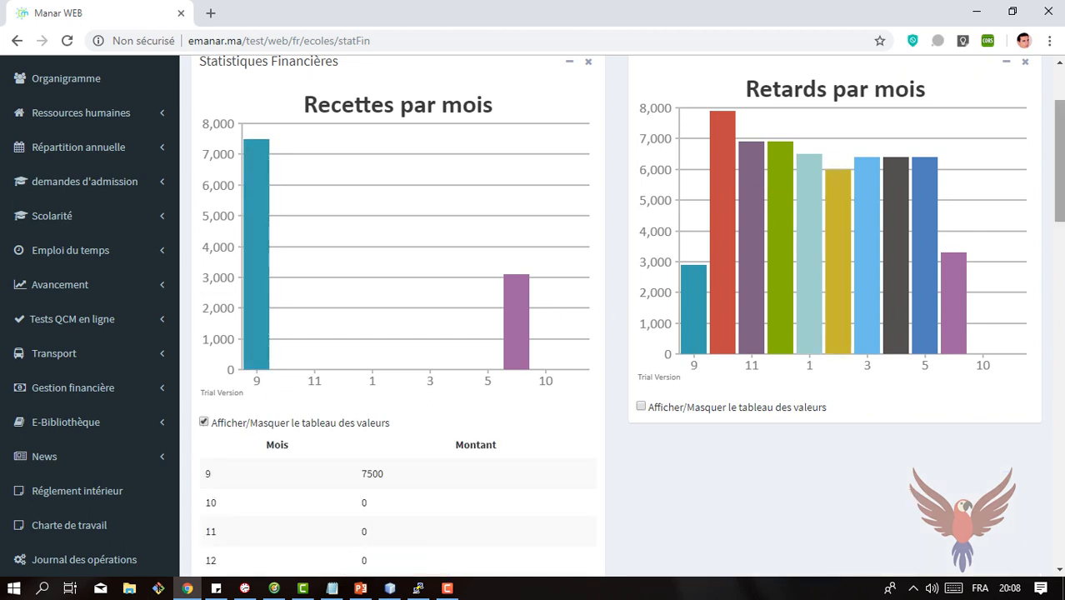
drag(1060, 171, 1061, 237)
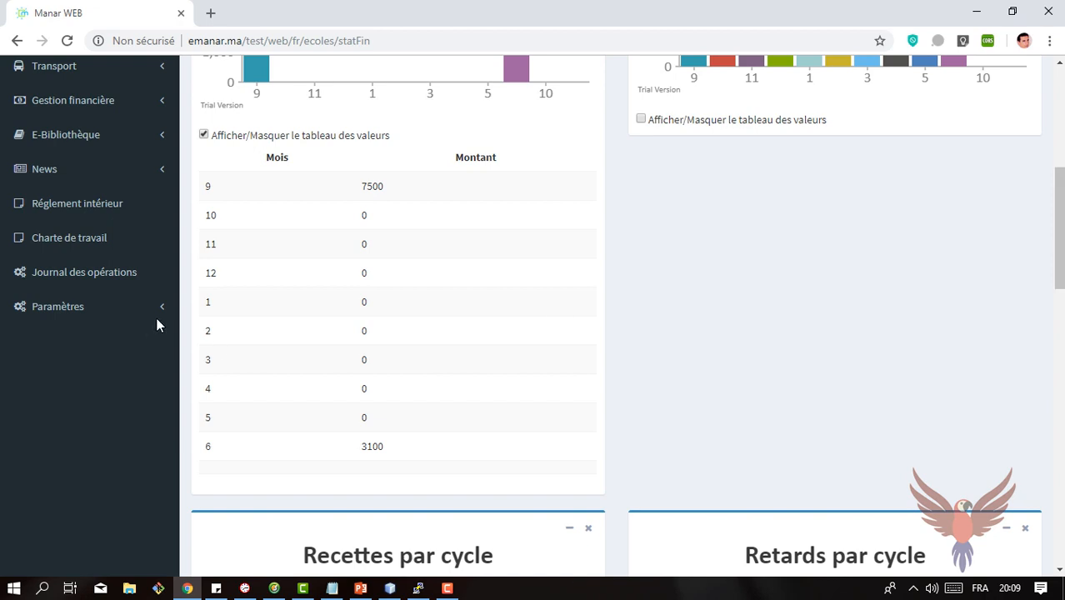
drag(206, 184, 324, 308)
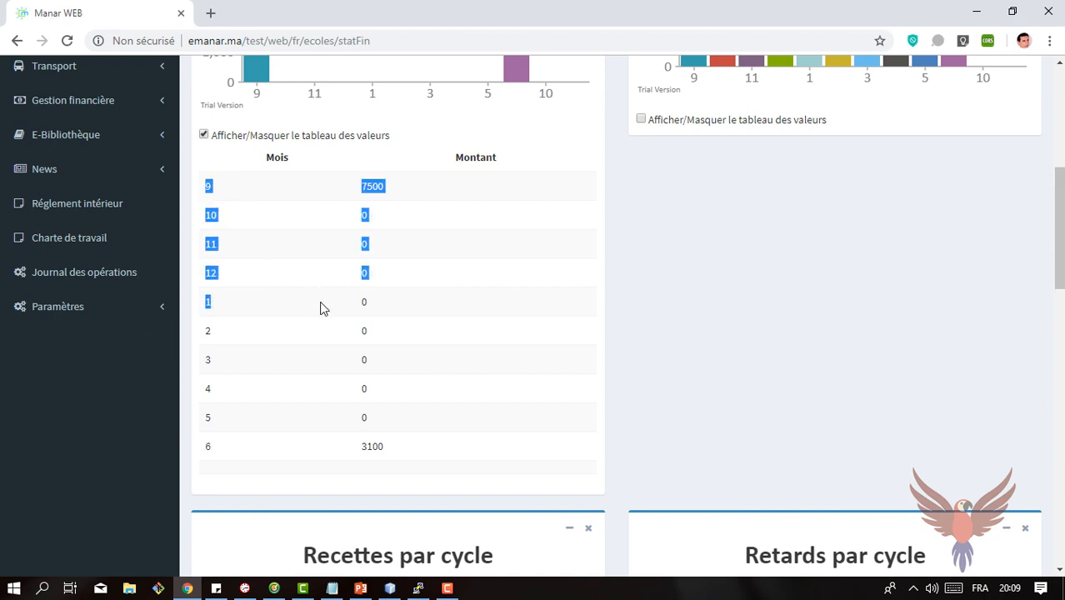
Step: Show and hide the values table of the Retards par mois chart, and inspect the slices of the Recettes par cycle chart
click(640, 121)
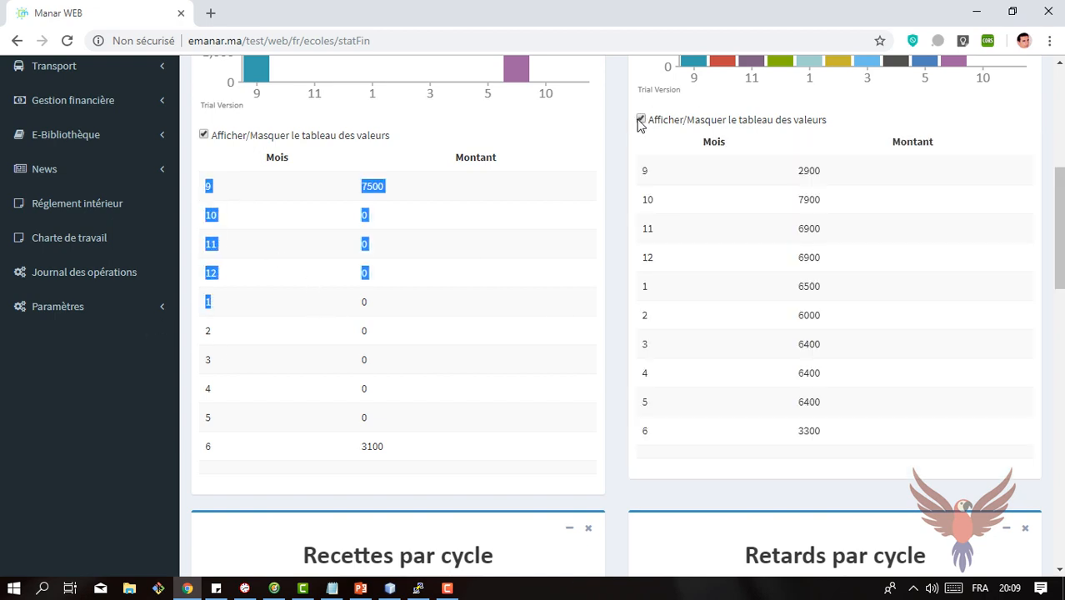
click(640, 121)
drag(1059, 187, 1060, 287)
mouse_move(431, 218)
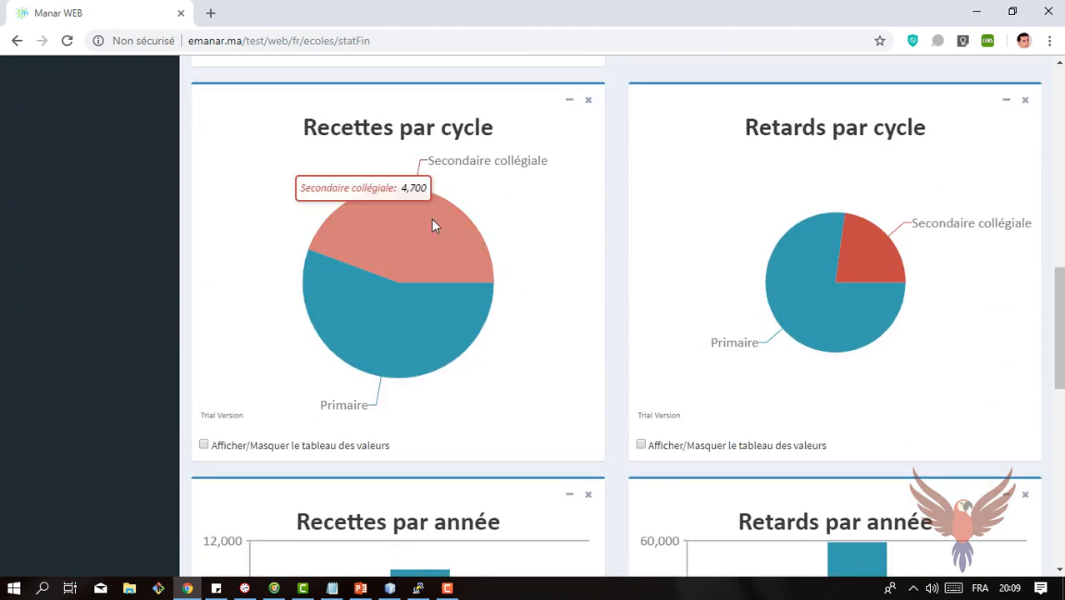
mouse_move(378, 331)
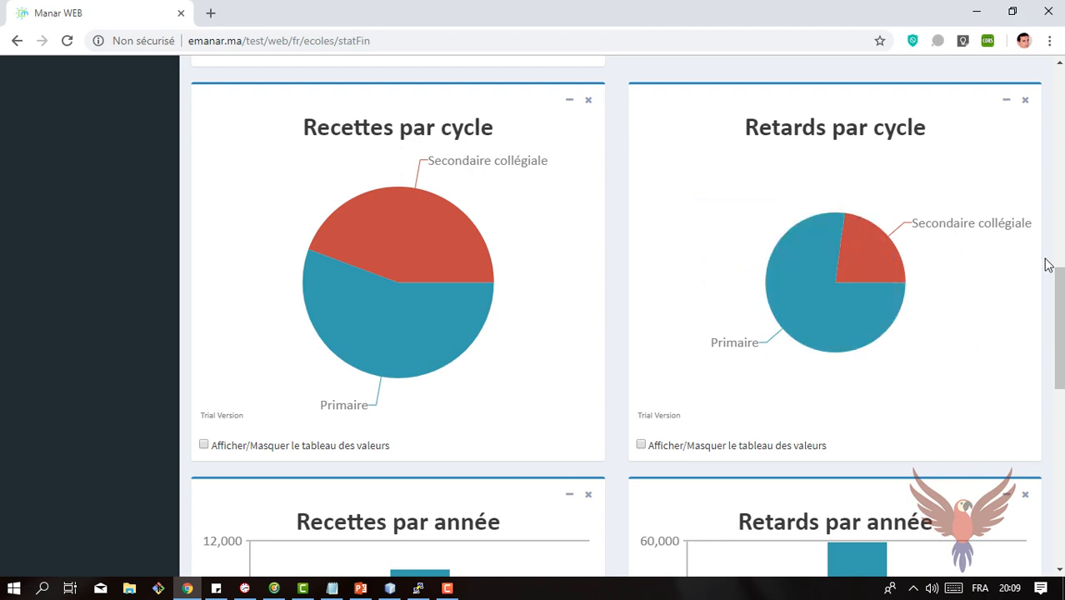
Step: Hide the values table of the Recettes par mois chart and return to the start of the financial statistics page
drag(1059, 279, 1021, 108)
scroll(1027, 176, down, 4)
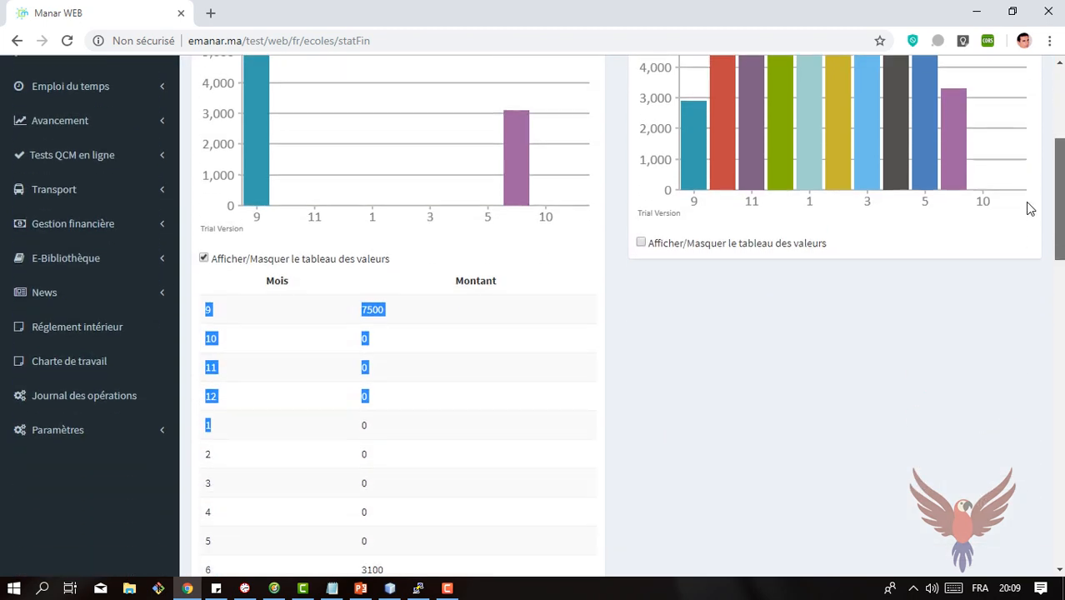
click(204, 259)
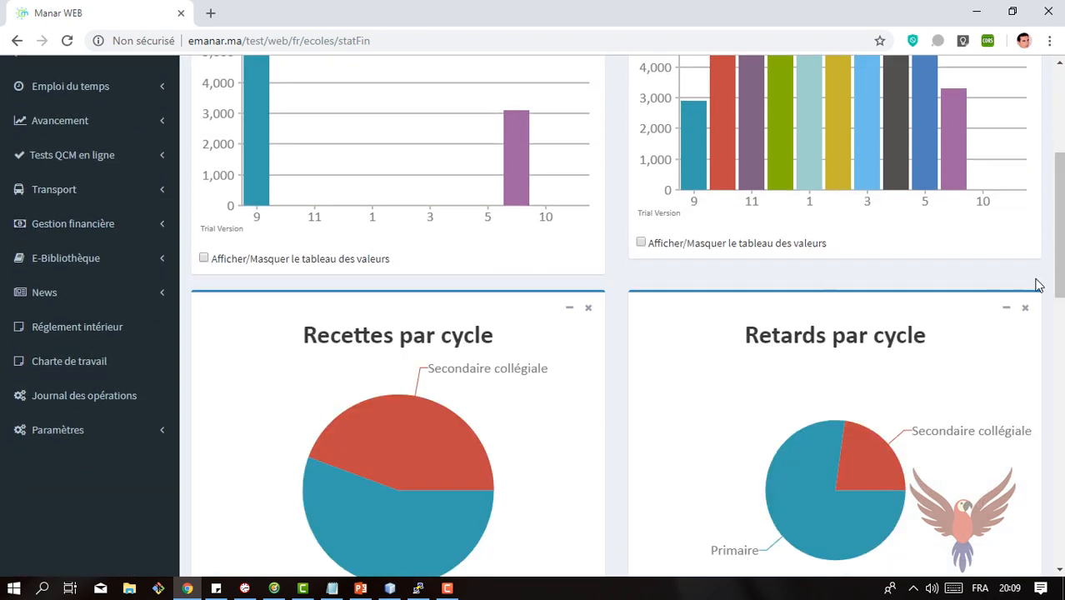
drag(1059, 284, 1059, 200)
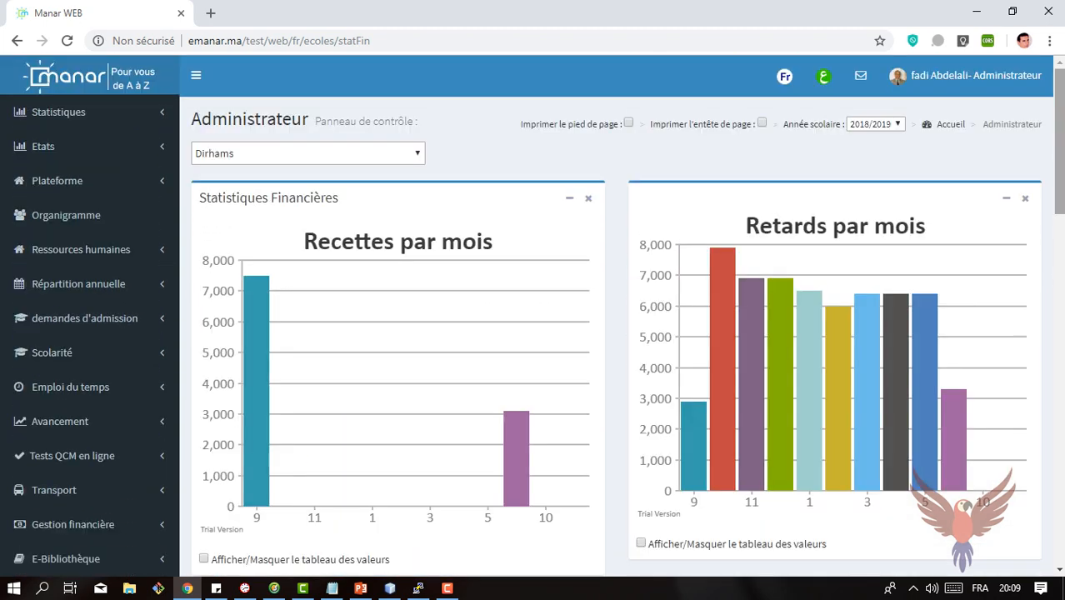
Step: Open the Elèves par service report and list the students for the Transport - 400 - Mensuel article
click(74, 148)
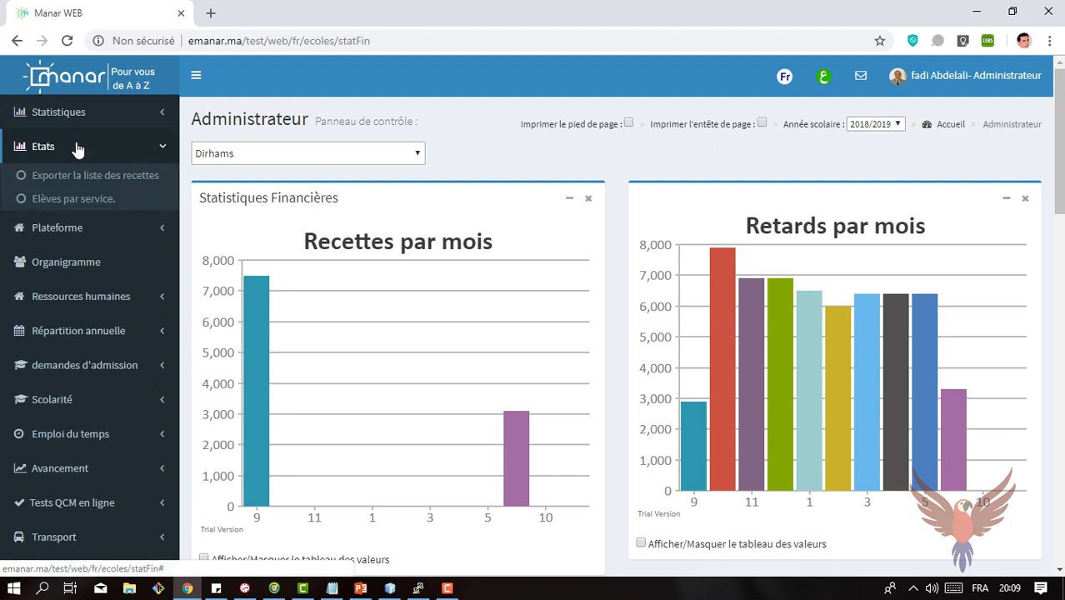
click(75, 200)
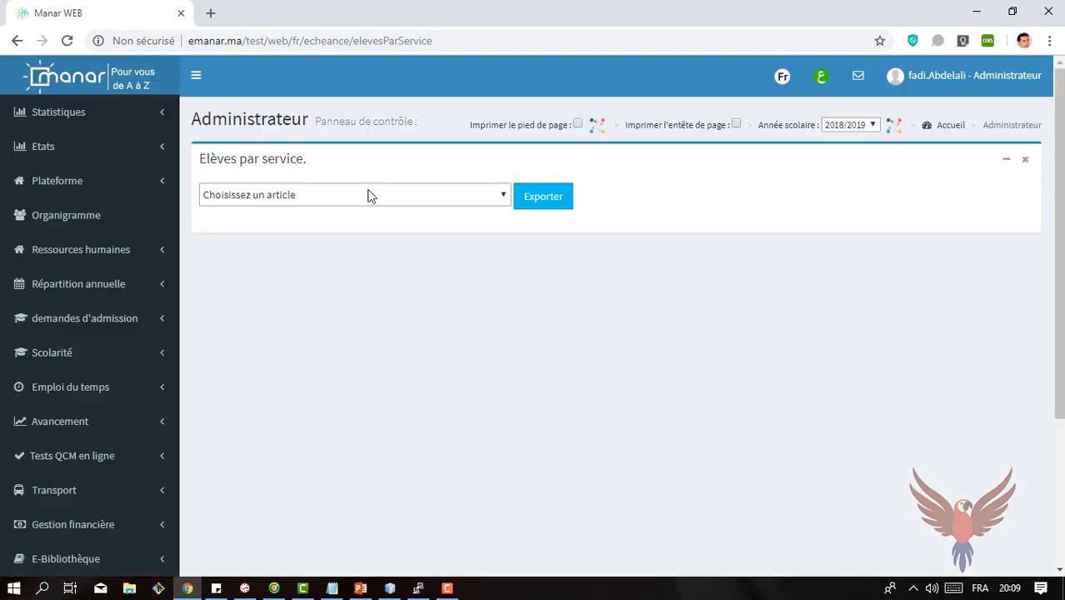
click(368, 196)
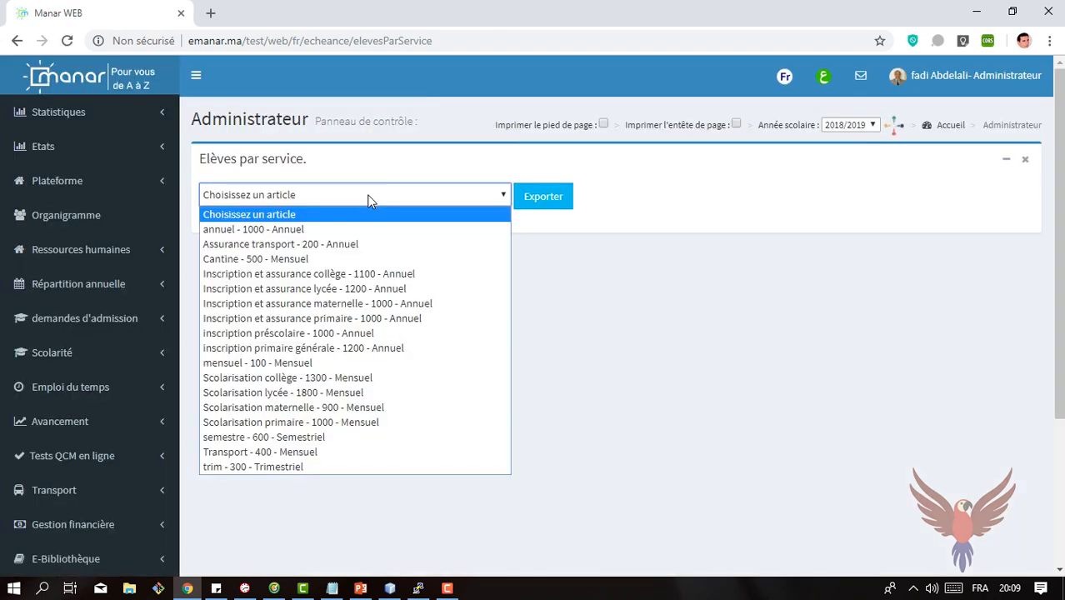
click(289, 451)
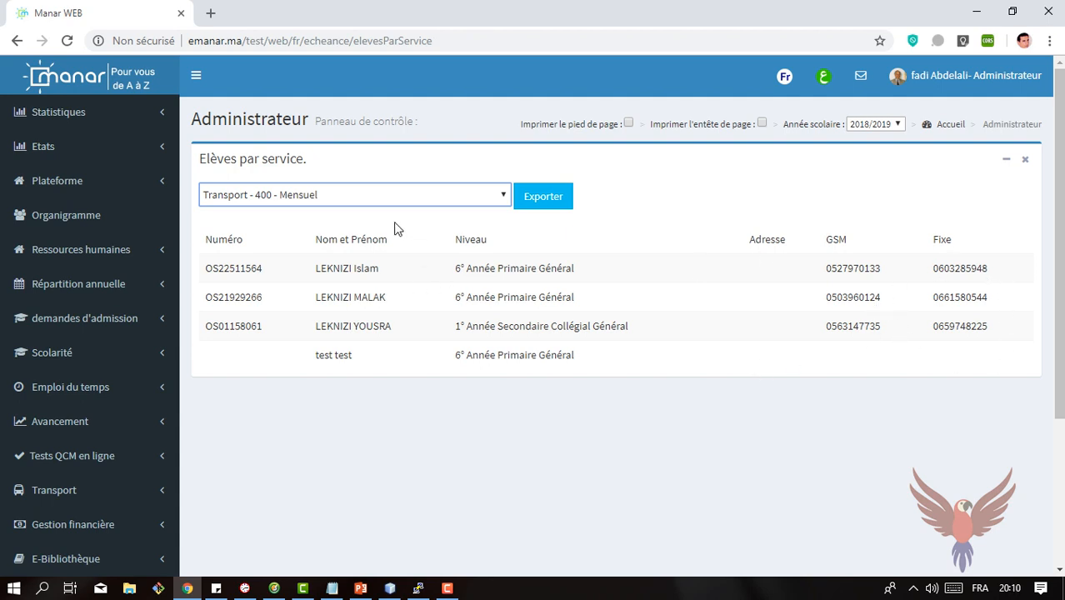
Step: Export the Transport student list to Excel, dismiss the Office activation assistant and enable editing of the workbook
click(558, 204)
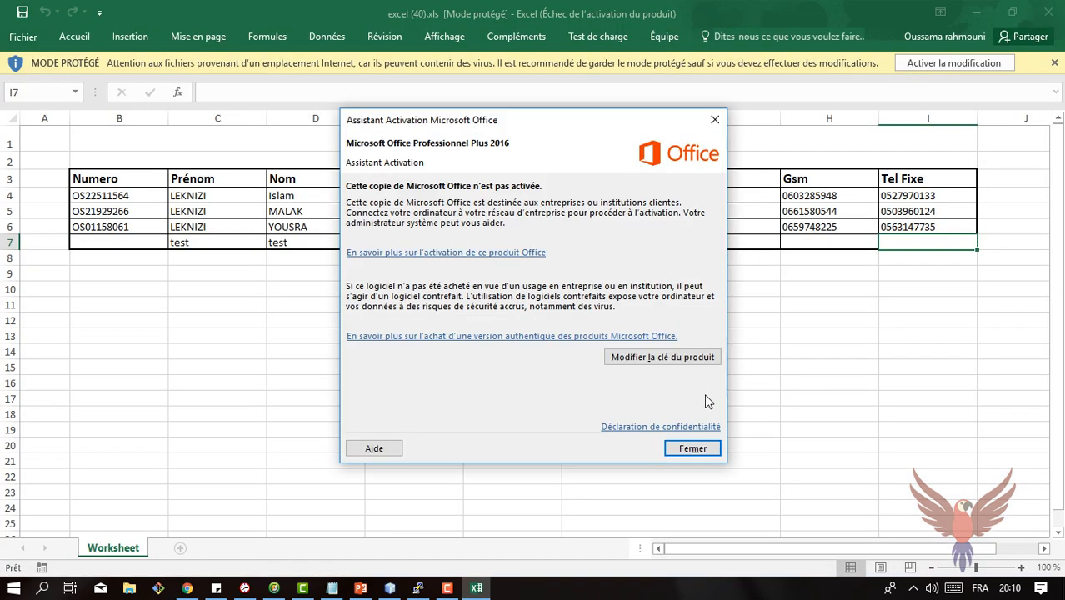
click(692, 449)
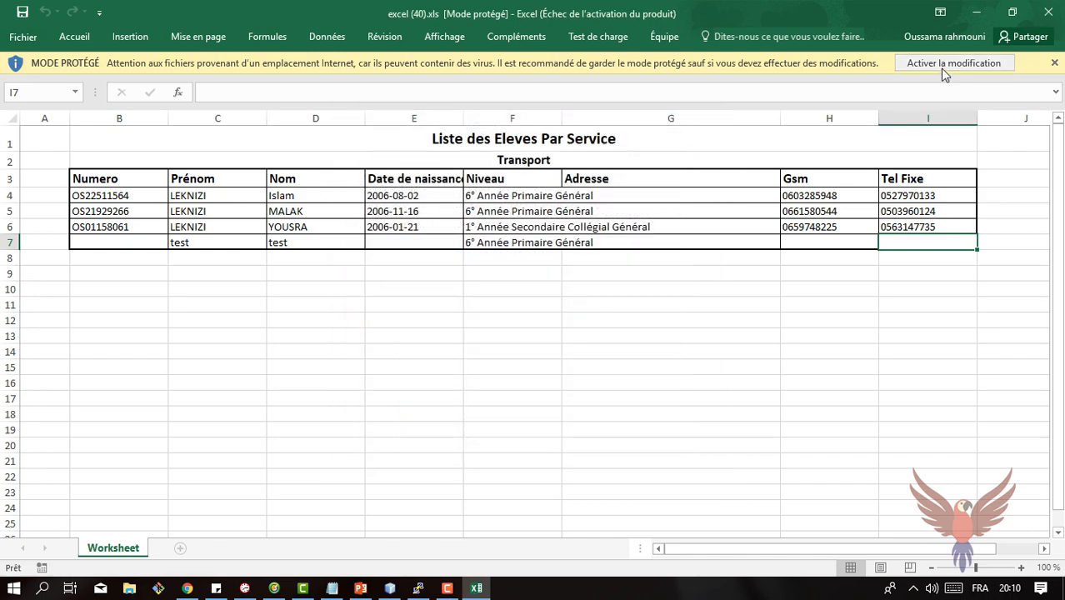
click(945, 73)
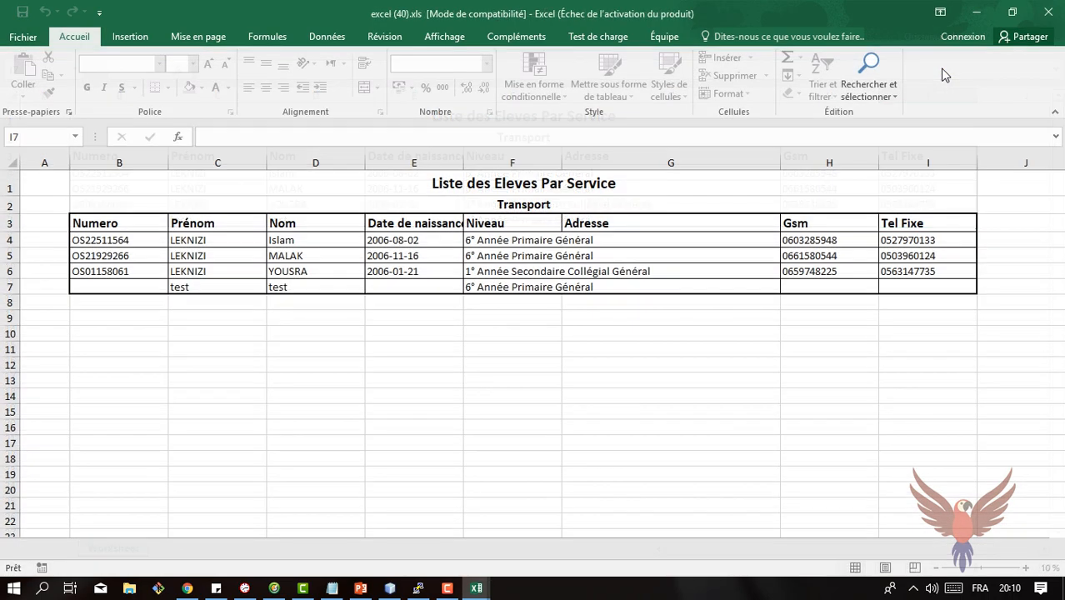
click(558, 167)
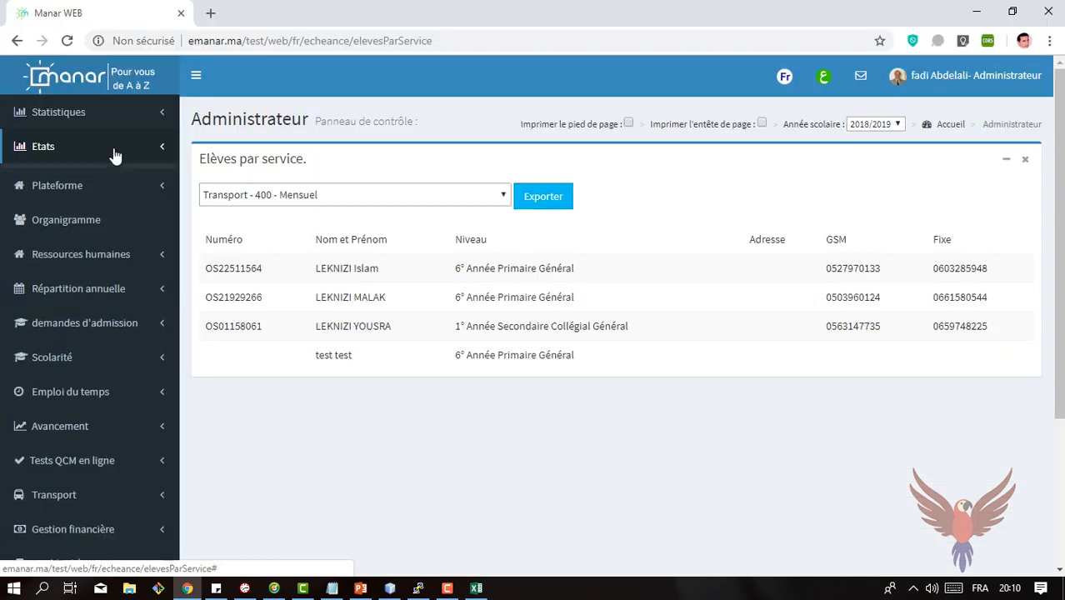
Step: Export the list of receipts from Manar WEB, open it in Excel and examine the due dates and amounts per service
click(112, 156)
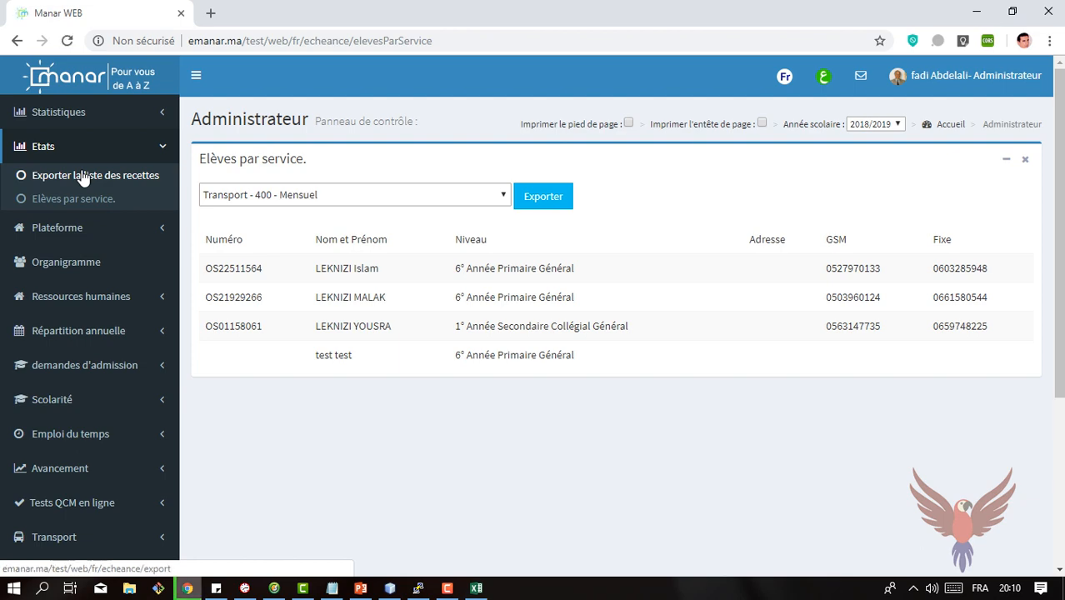
click(239, 564)
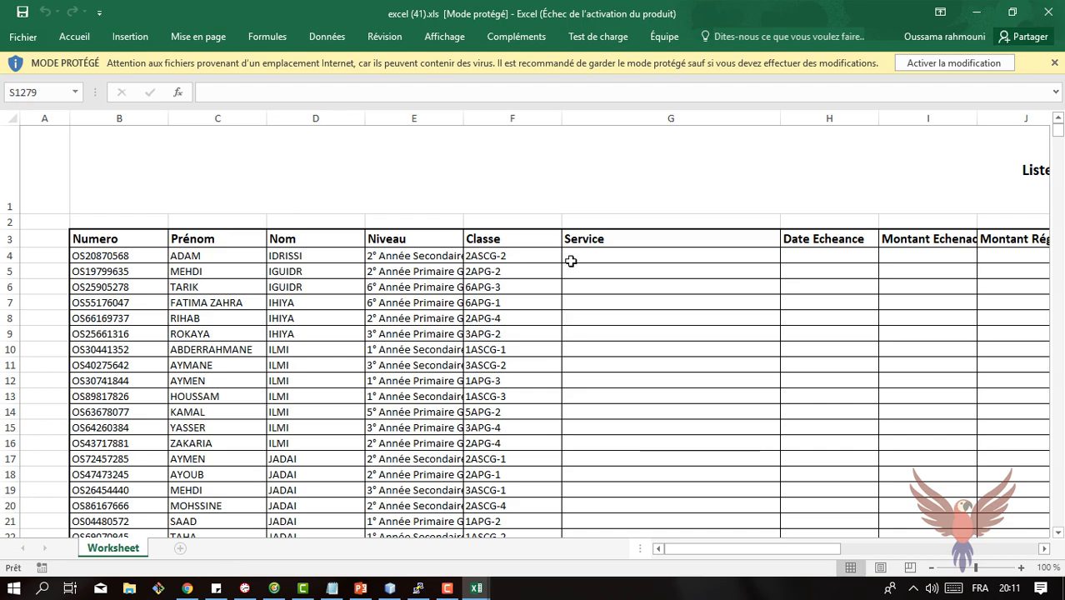
drag(1060, 133, 1059, 171)
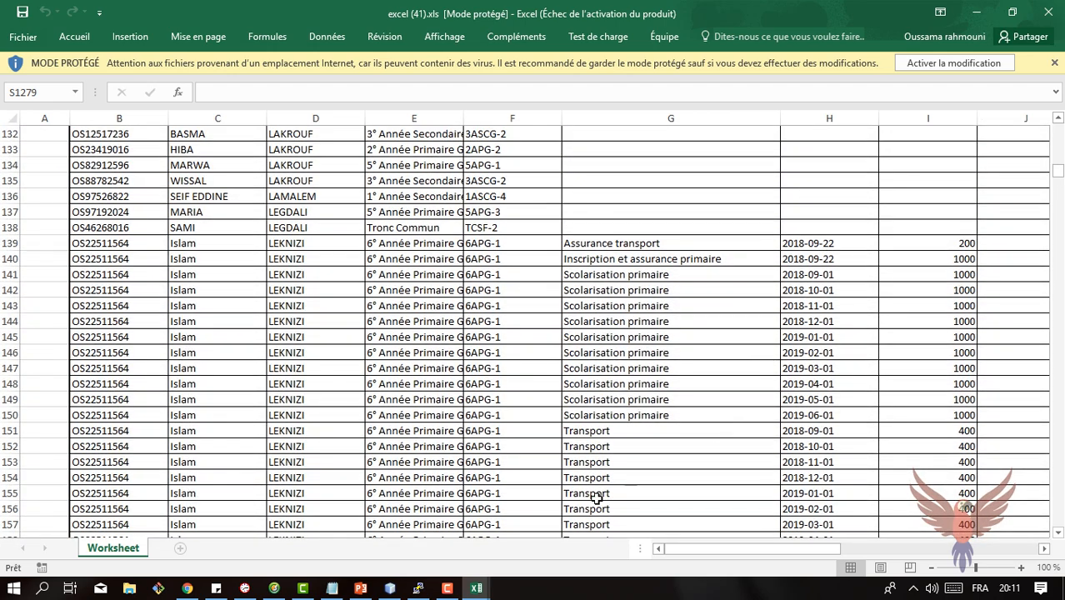
drag(738, 552, 833, 546)
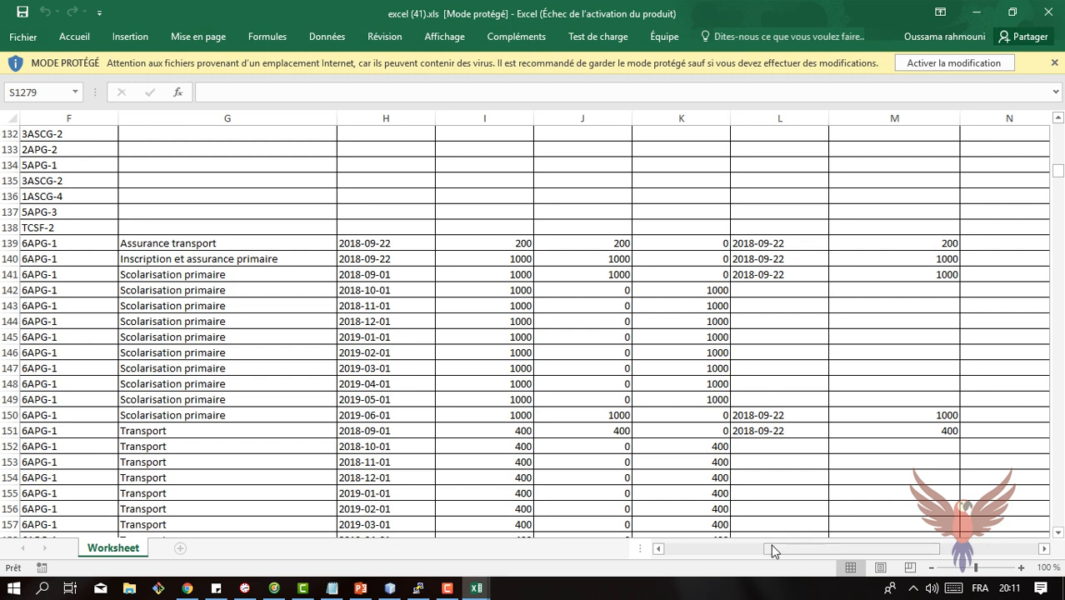
mouse_move(771, 550)
mouse_down()
mouse_move(874, 543)
mouse_move(778, 549)
mouse_up()
Step: Enable editing of the exported receipts workbook and browse further student rows, returning to the student identification columns
click(943, 65)
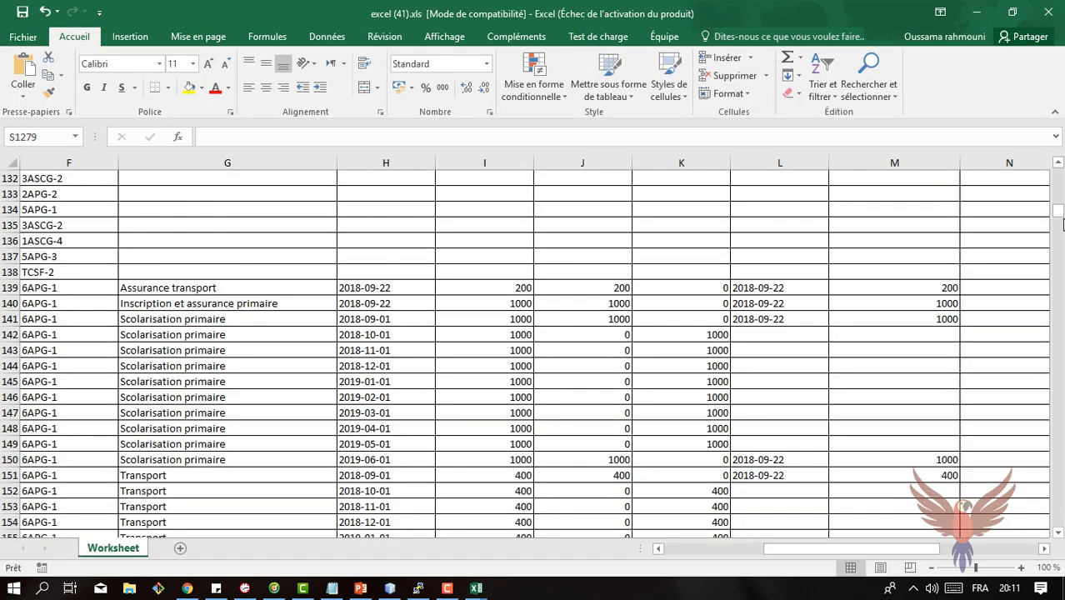
drag(1063, 224, 1061, 252)
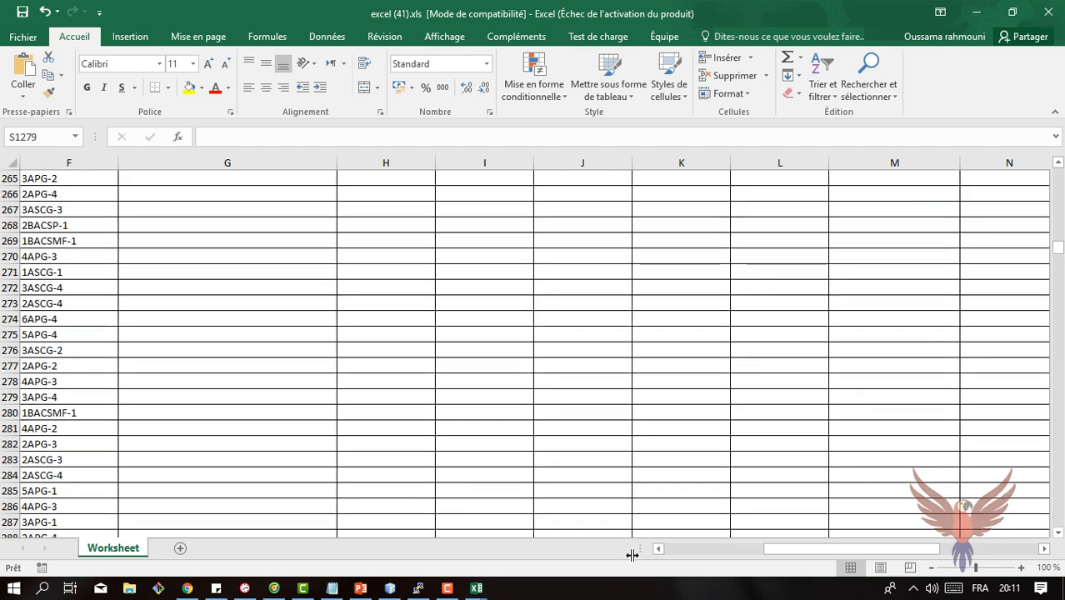
click(672, 550)
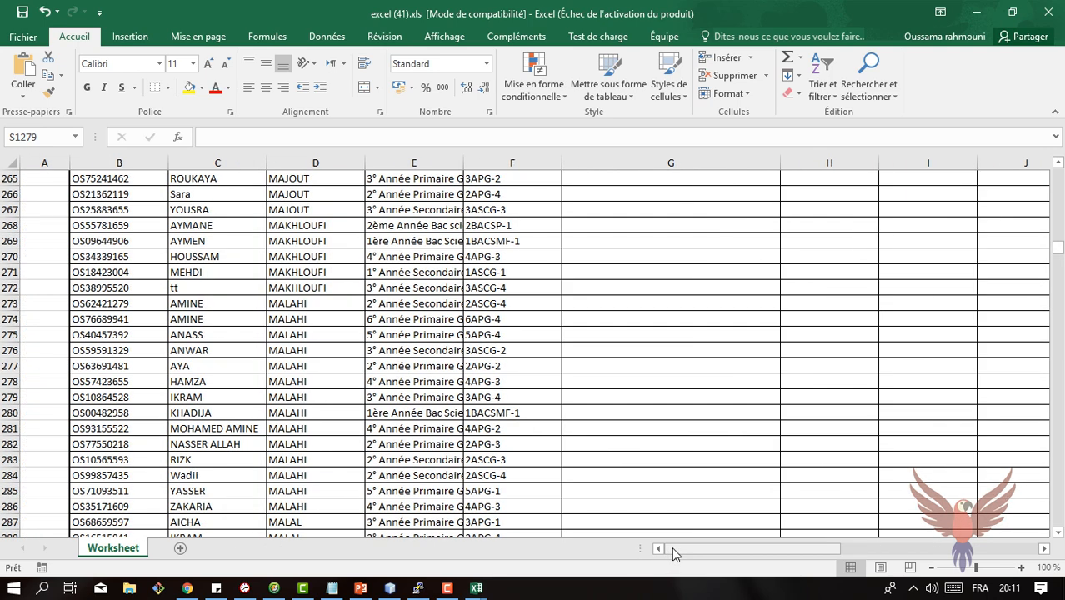